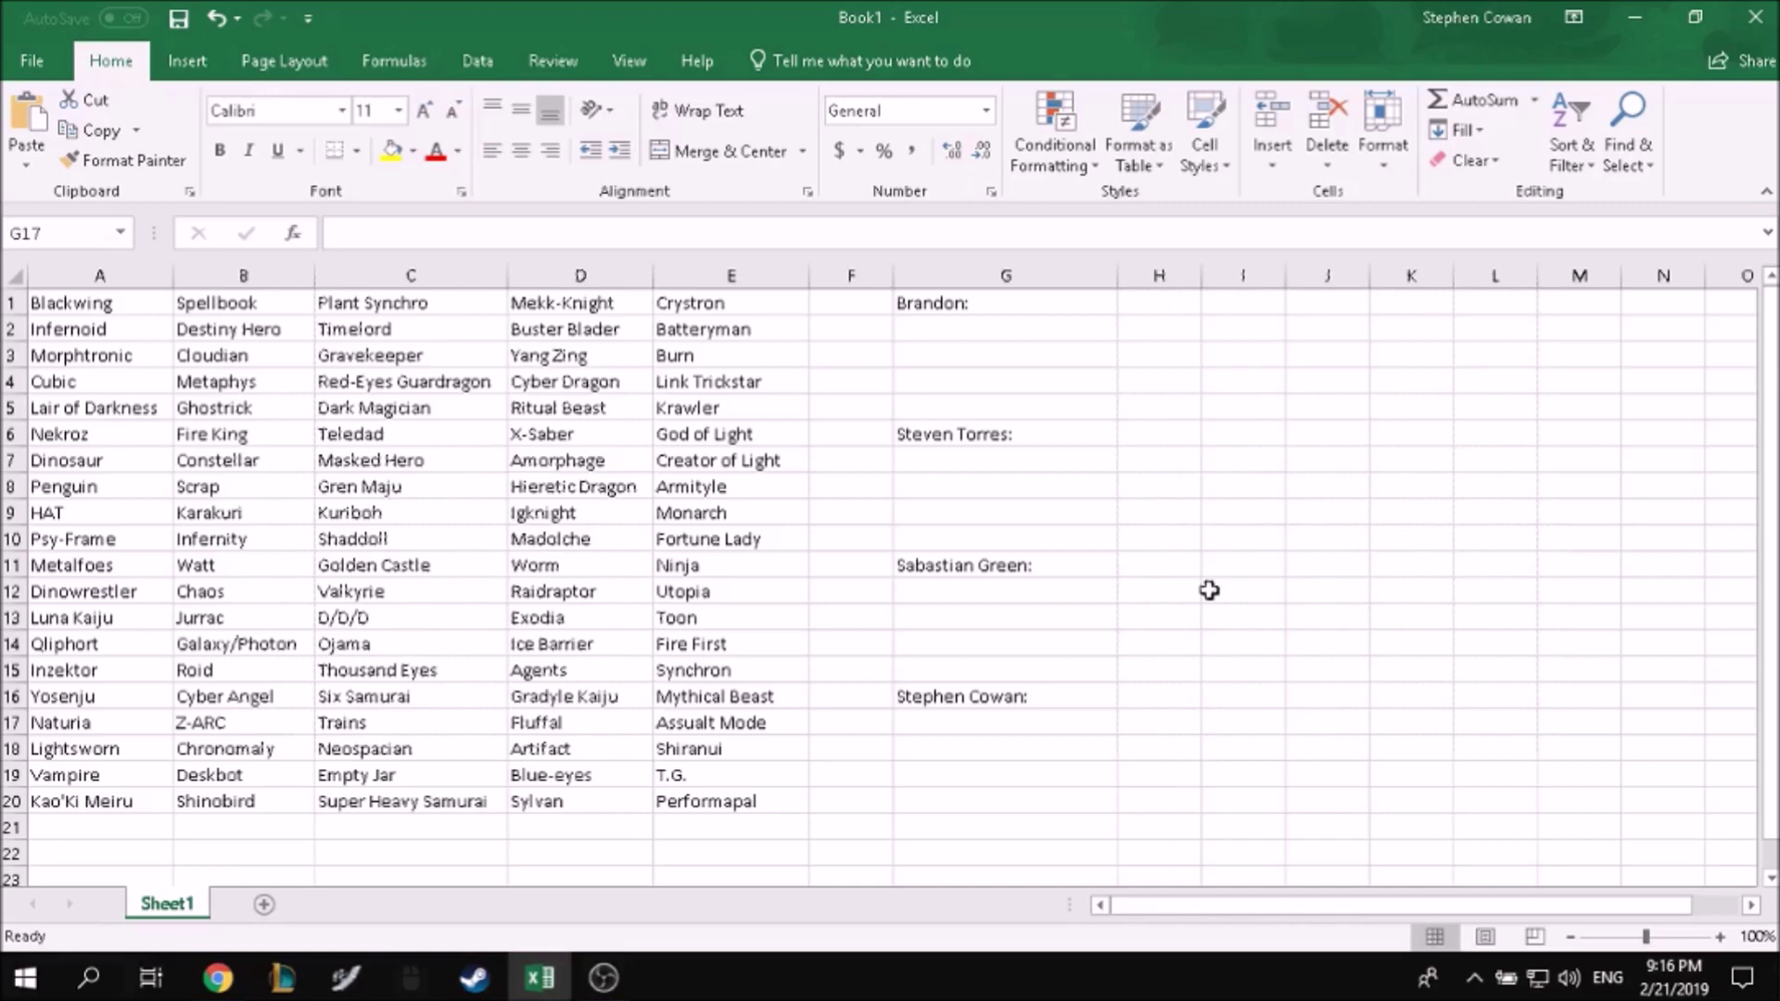
{"action": "left_click", "coordinate": [1001, 310]}
{"action": "left_click", "coordinate": [970, 325]}
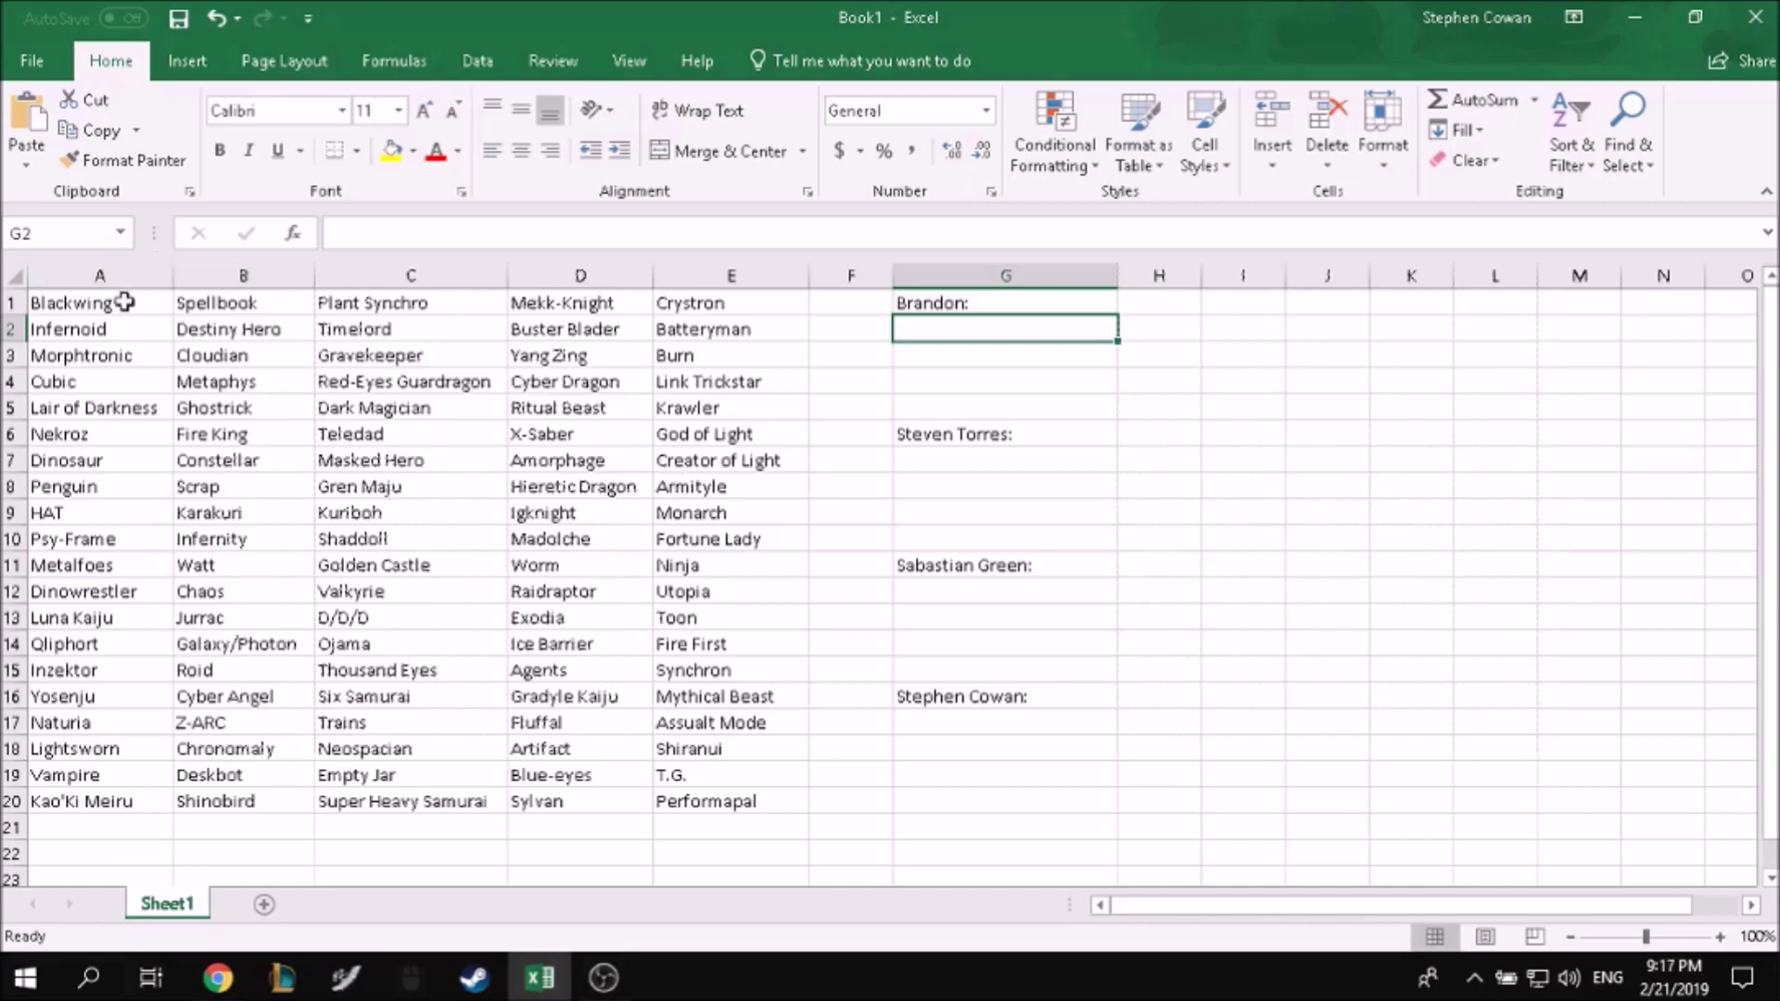
{"action": "left_click_drag", "start_coordinate": [124, 302], "coordinate": [740, 803]}
{"action": "left_click", "coordinate": [851, 565]}
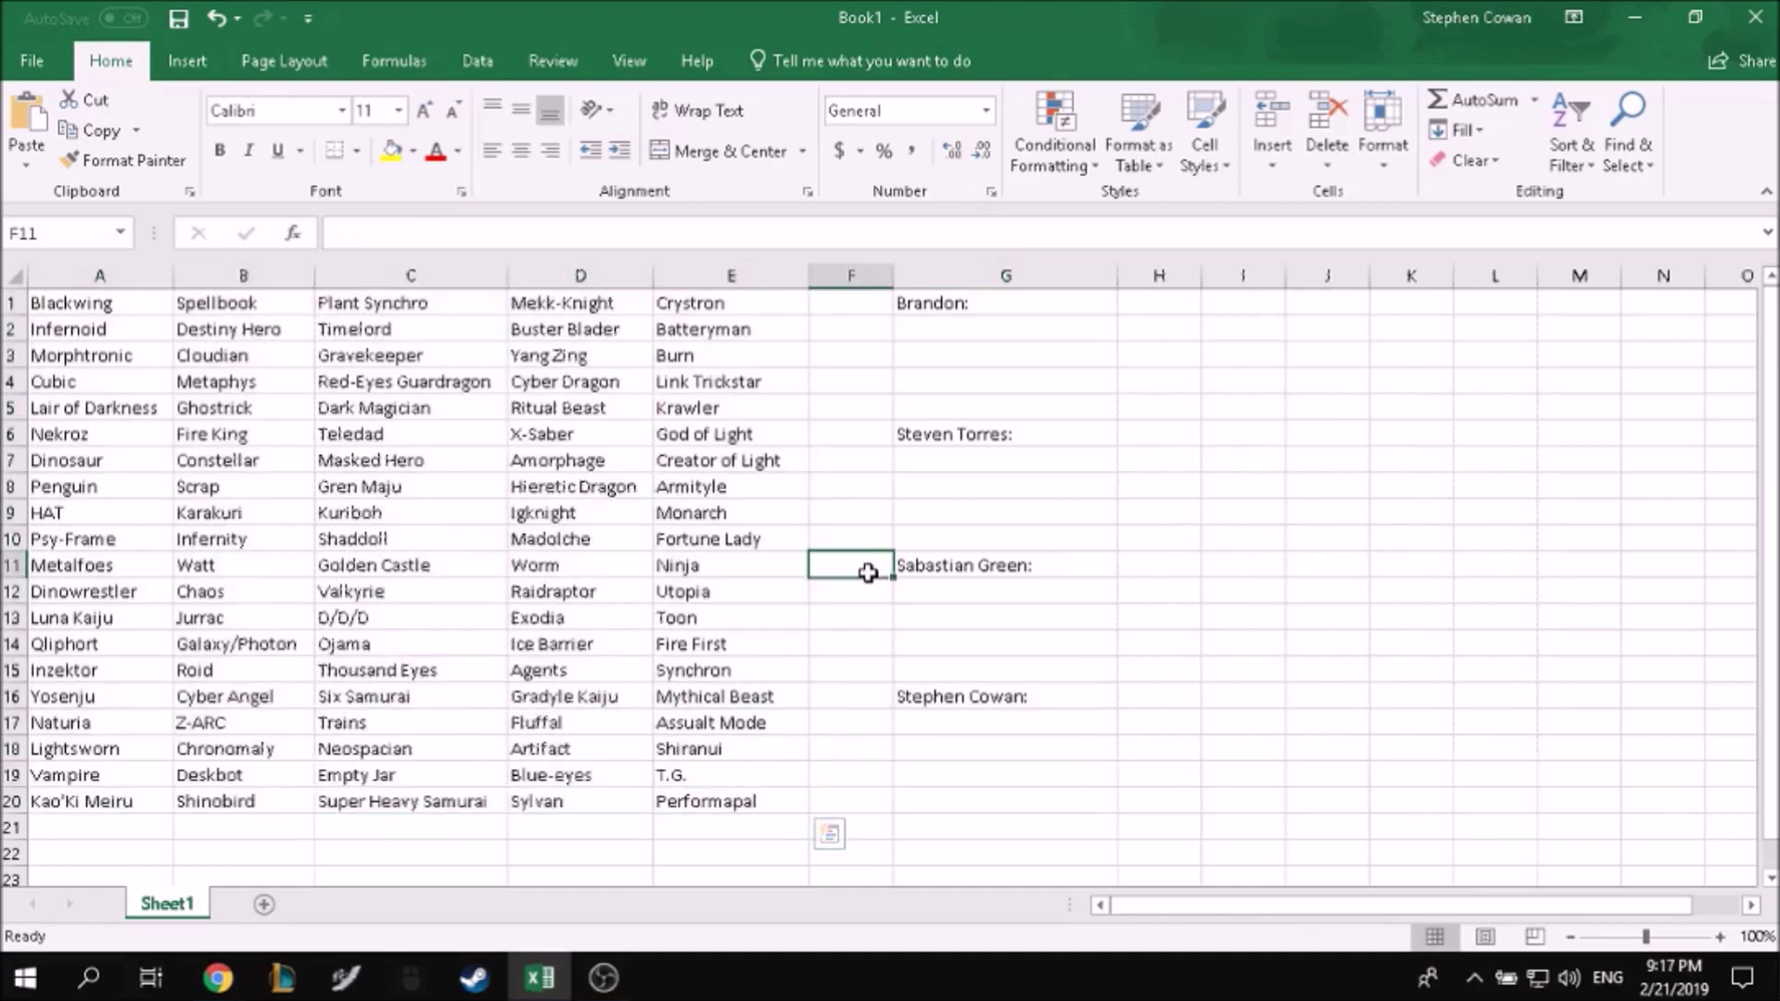
Step: Switch to Chrome and examine the deck rankings in the January 2019 Top Tiers spreadsheet
{"action": "left_click", "coordinate": [216, 981]}
{"action": "left_click", "coordinate": [185, 909]}
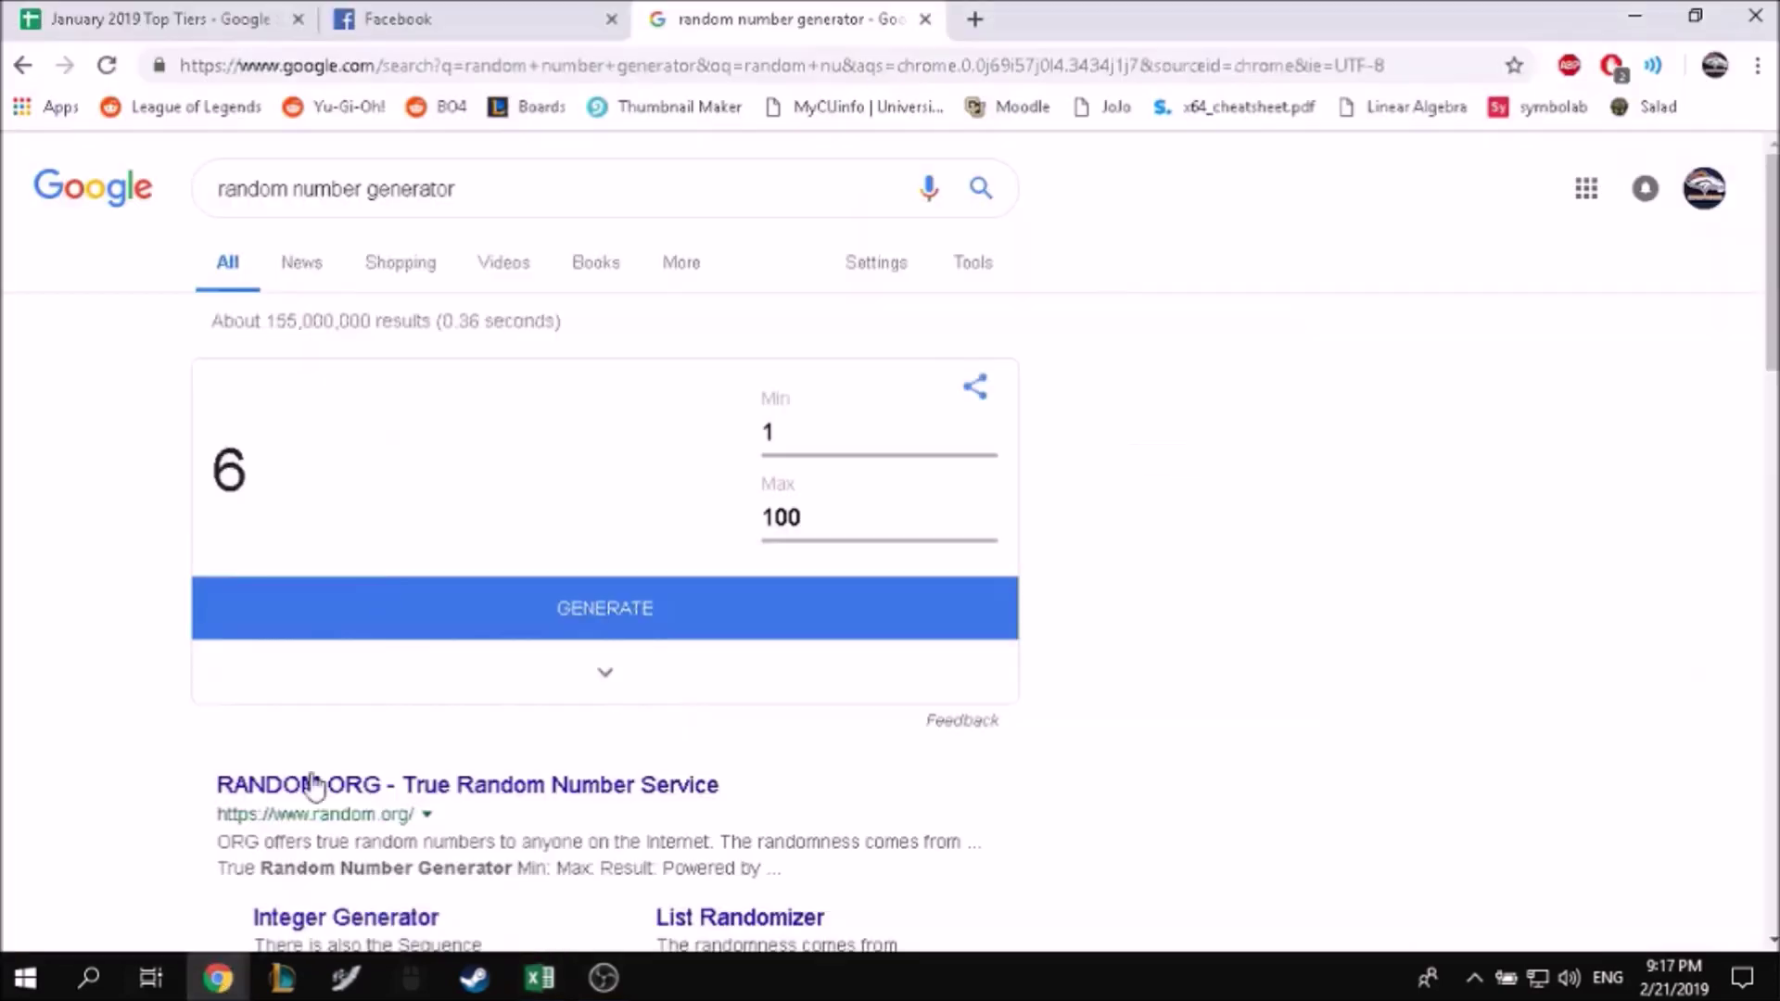
{"action": "left_click", "coordinate": [183, 13]}
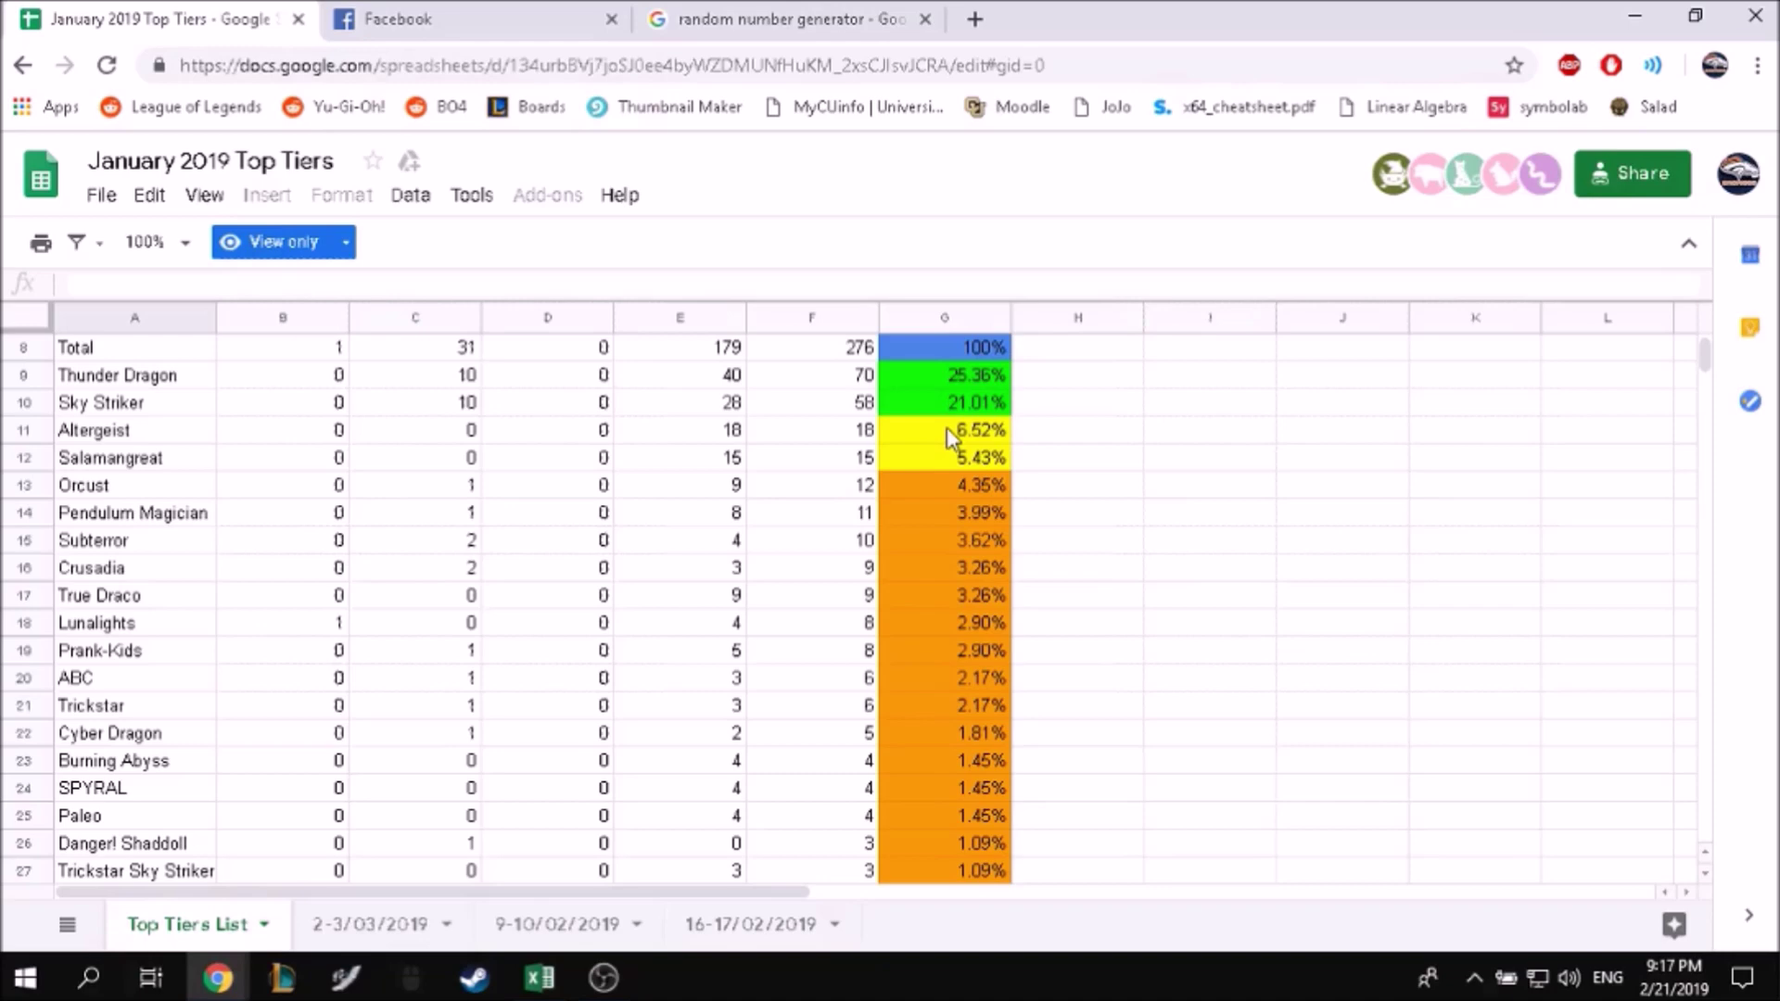
{"action": "scroll", "coordinate": [324, 714], "scroll_direction": "down", "scroll_amount": 1}
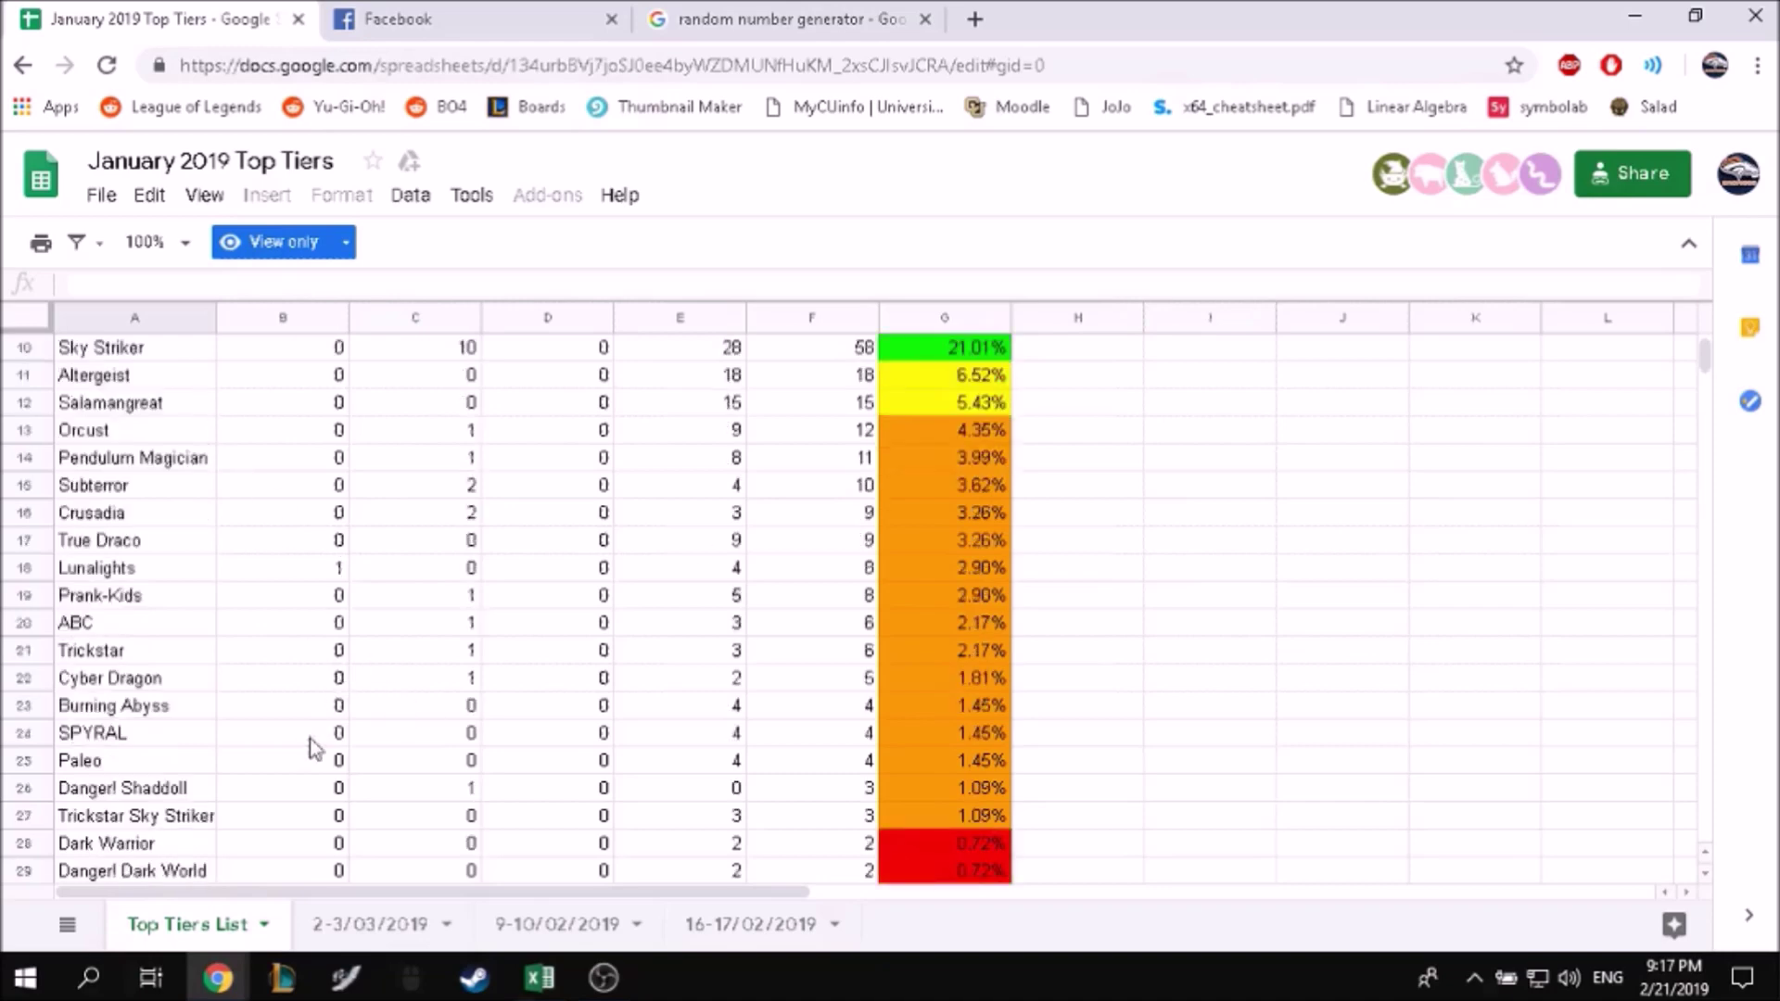
{"action": "scroll", "coordinate": [297, 799], "scroll_direction": "up", "scroll_amount": 1}
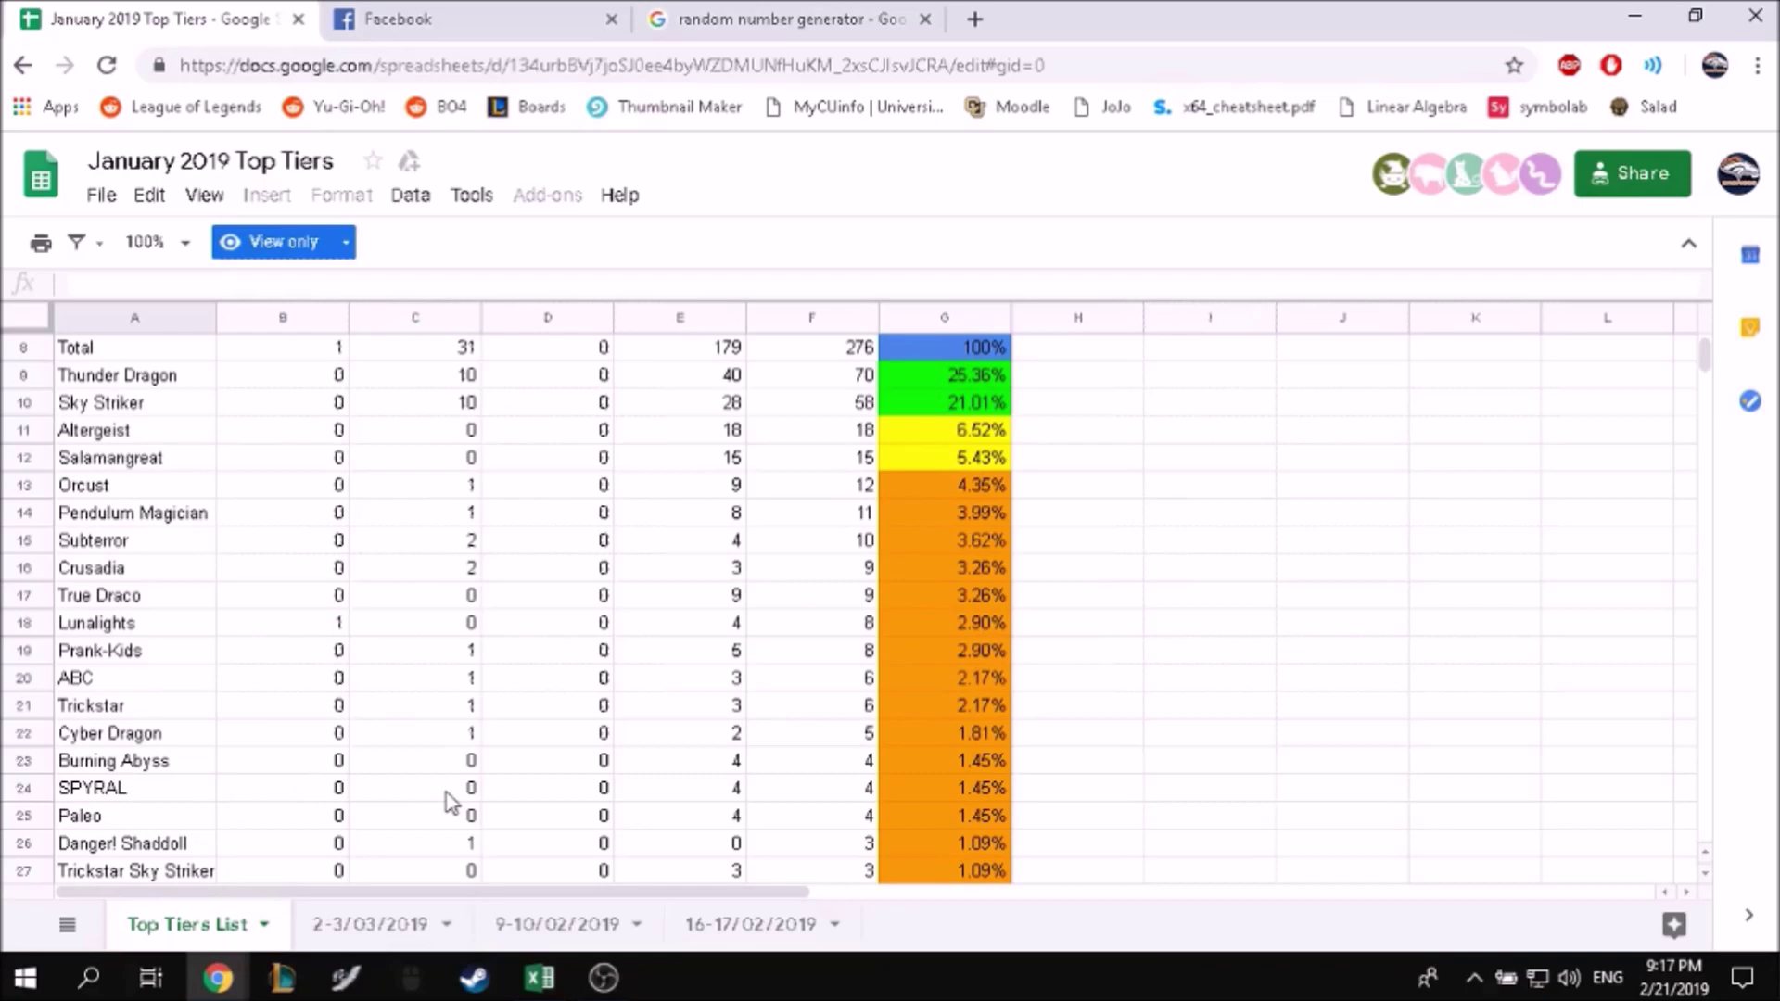
{"action": "left_click", "coordinate": [211, 734]}
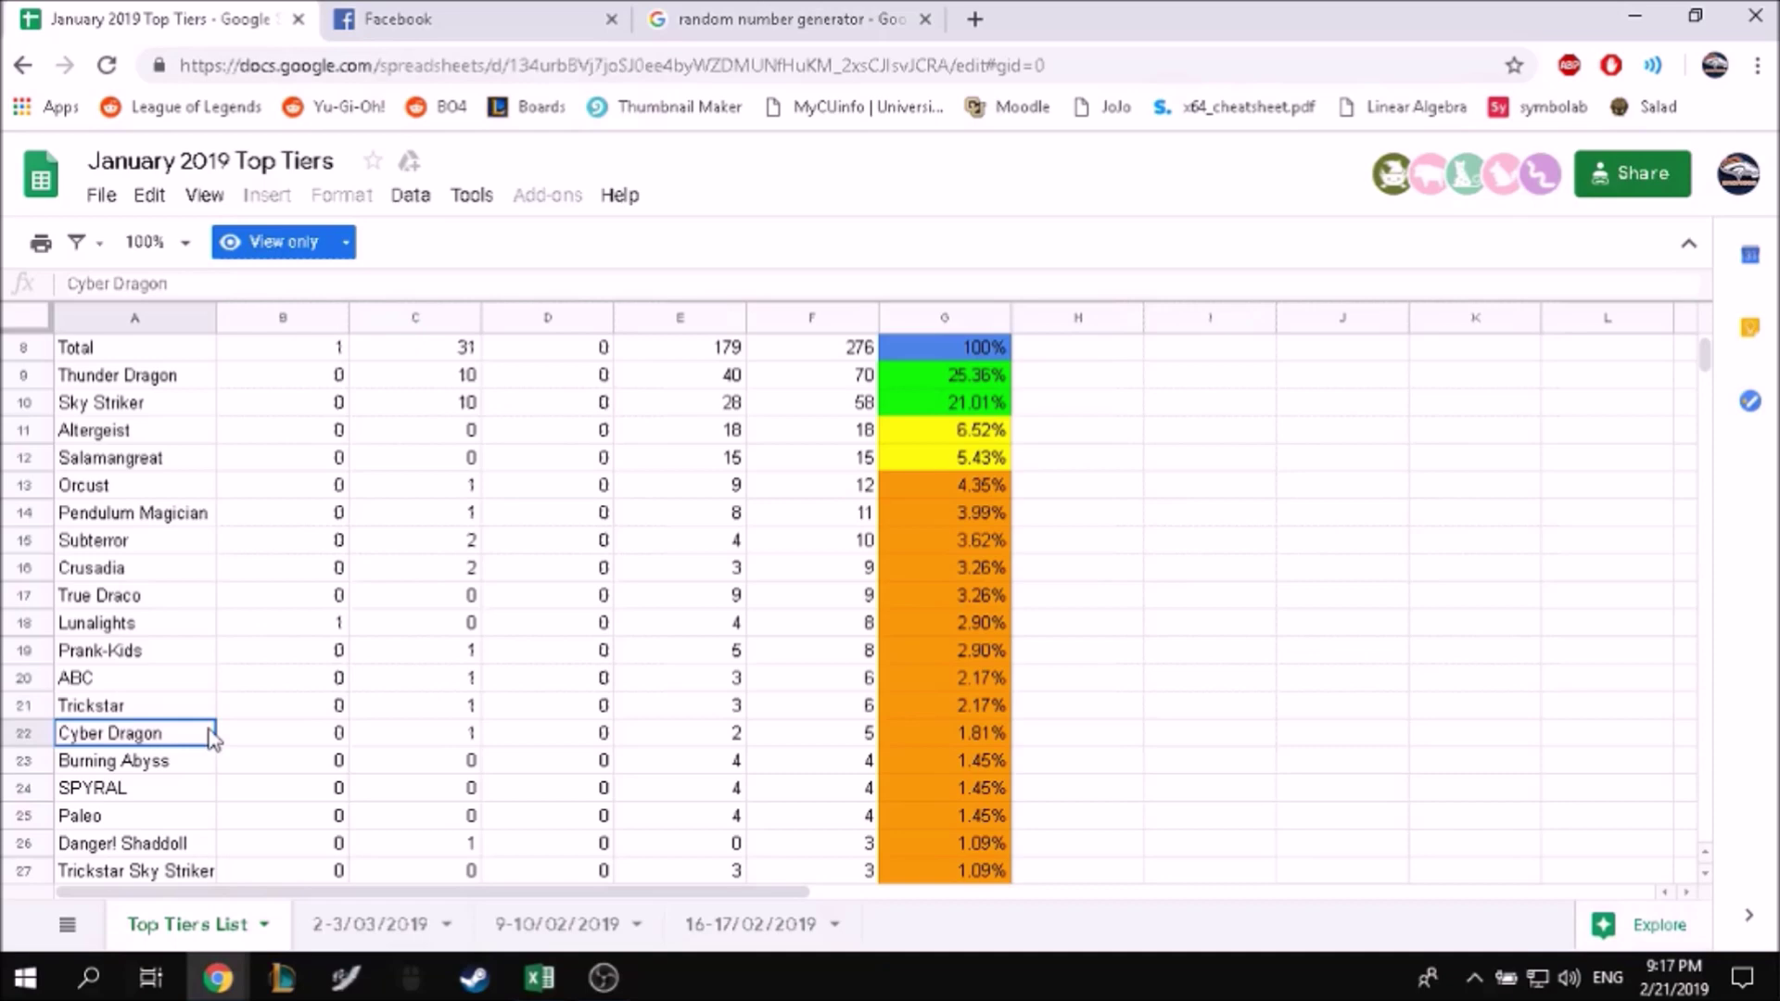
{"action": "left_click", "coordinate": [179, 714]}
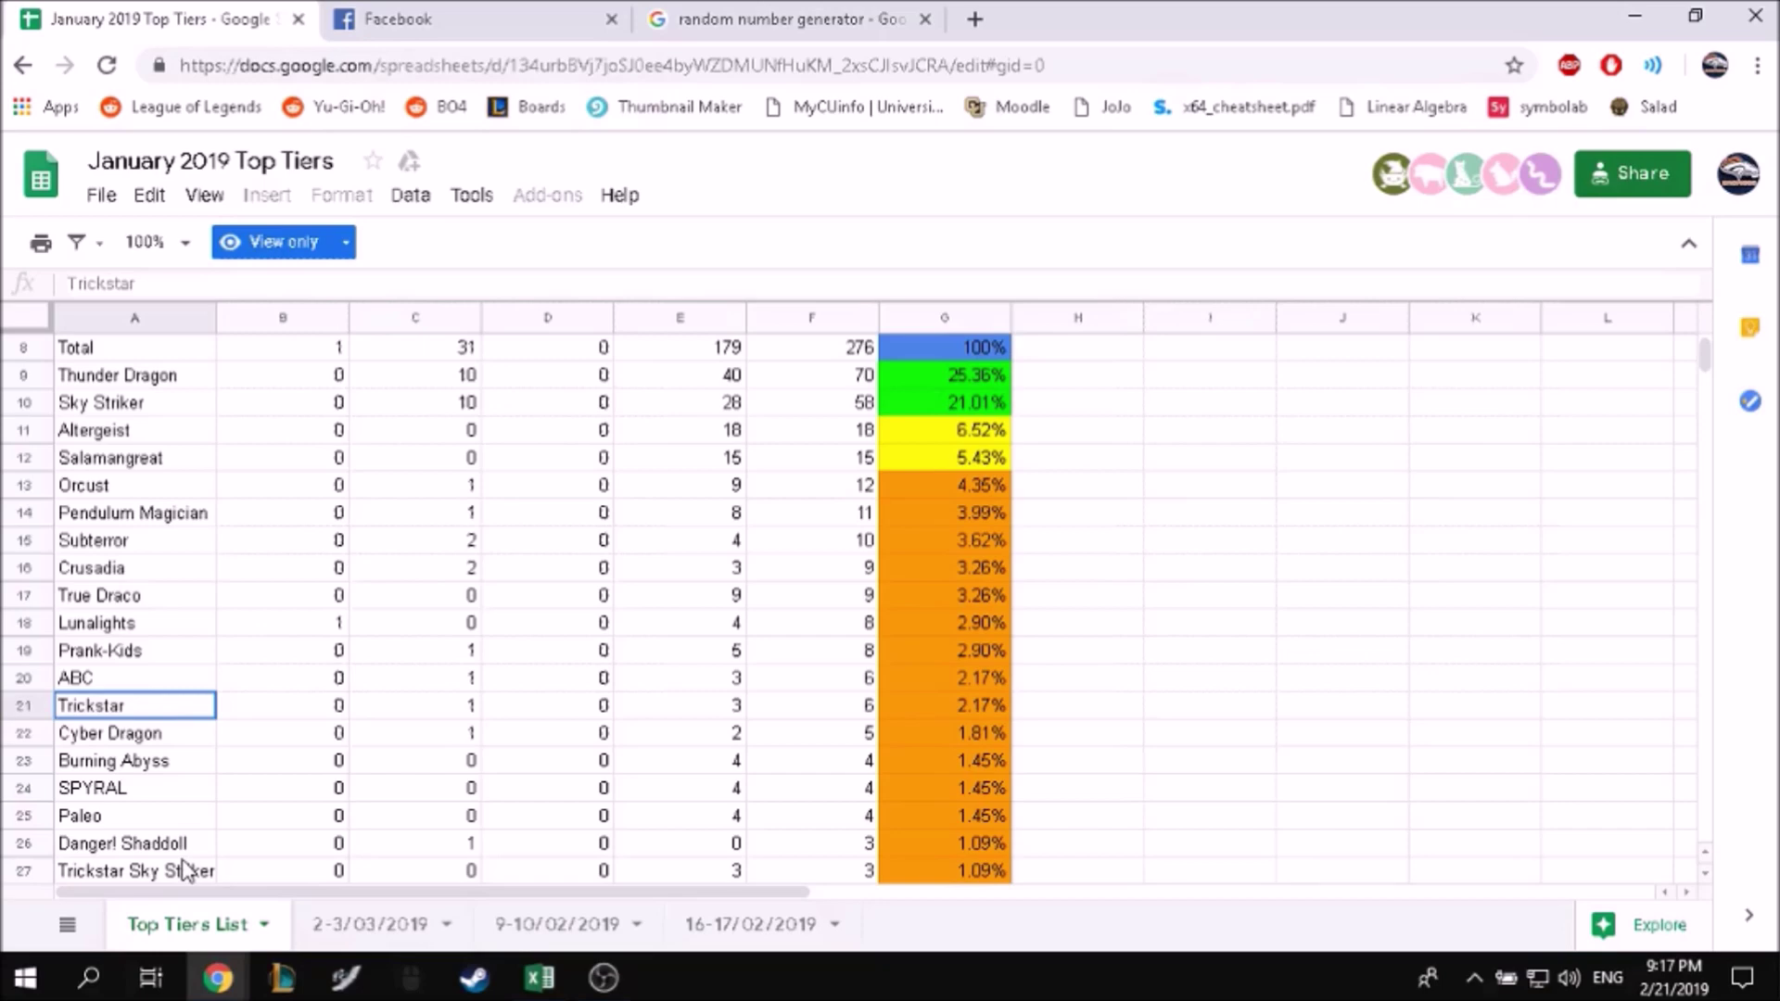
Step: Switch back to the Excel workbook and look over the deck list in A1:E20
{"action": "left_click", "coordinate": [540, 979]}
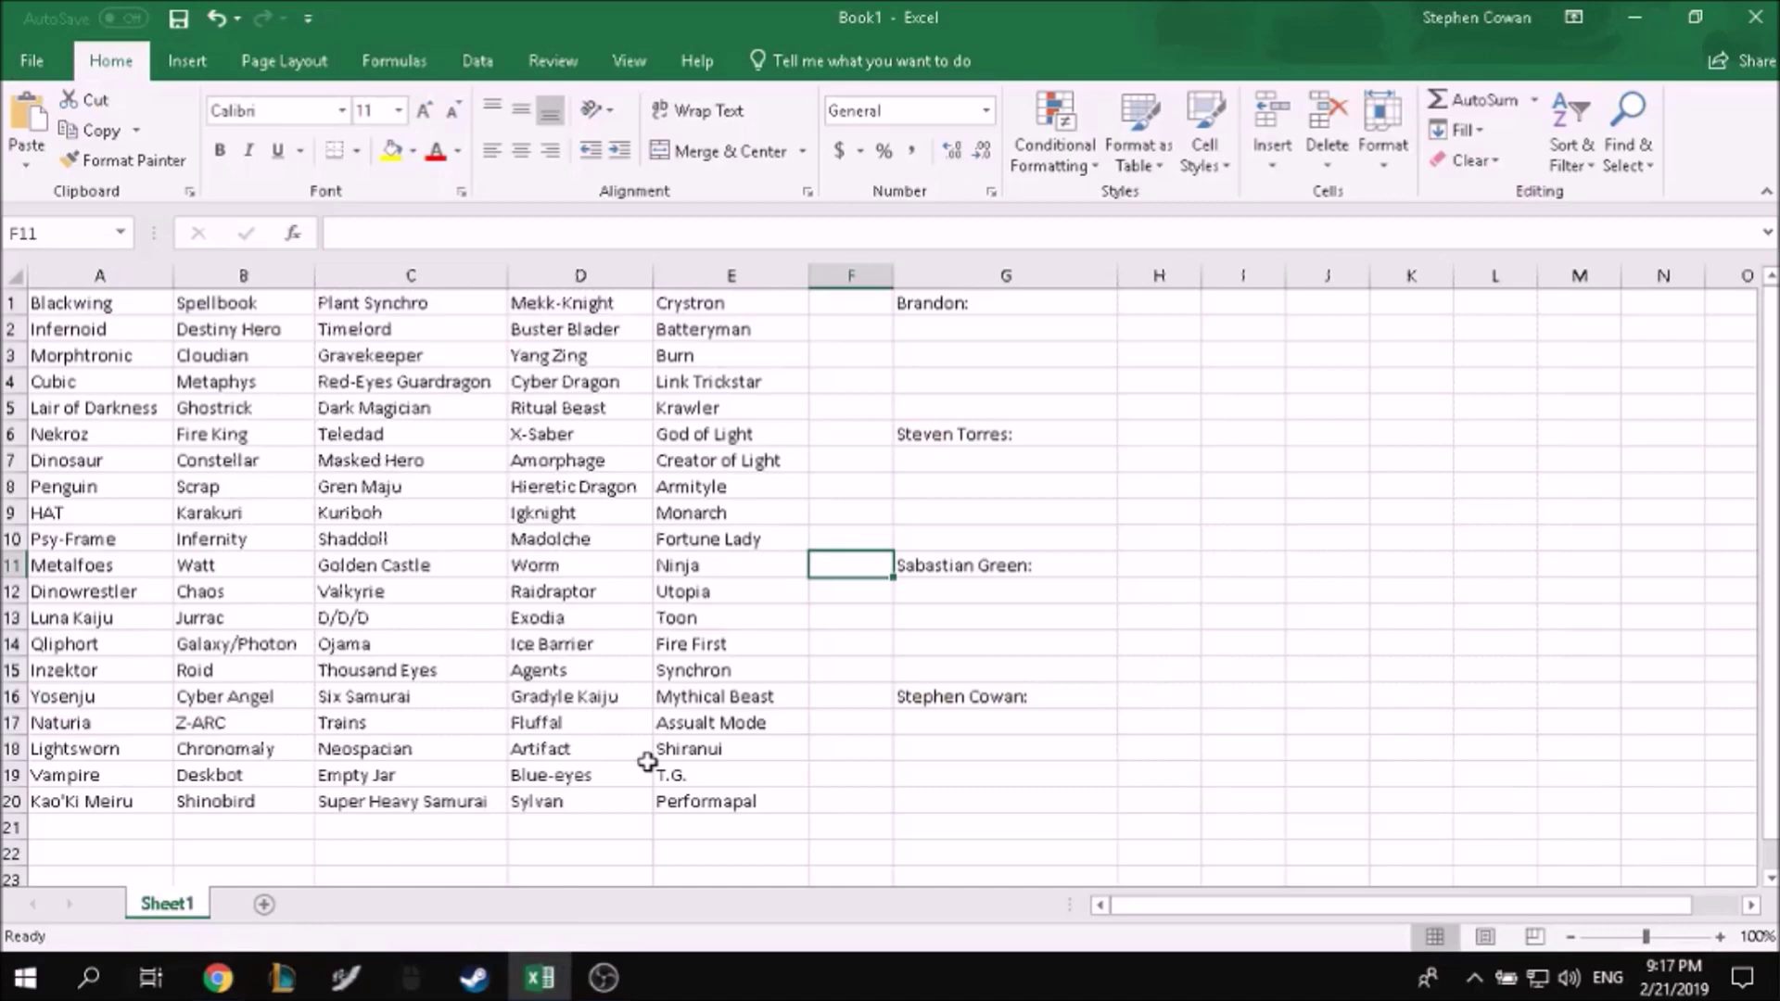
{"action": "left_click_drag", "start_coordinate": [708, 803], "coordinate": [60, 306]}
{"action": "left_click", "coordinate": [877, 302]}
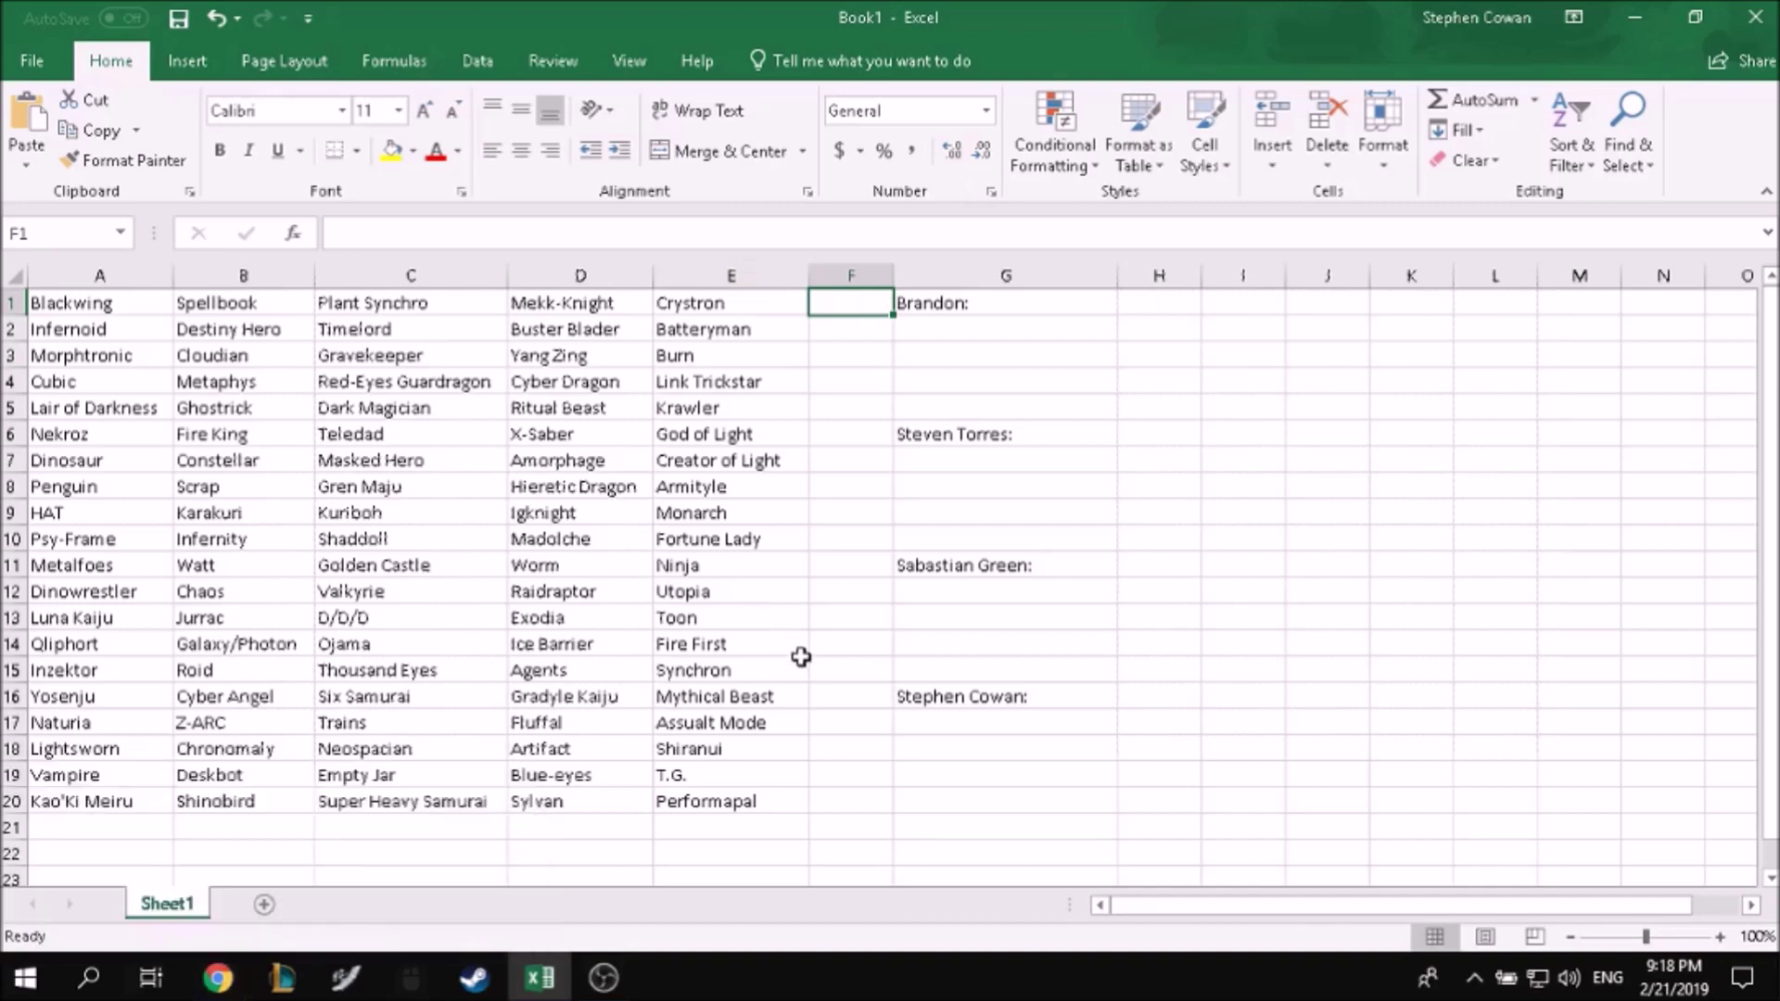
{"action": "left_click_drag", "start_coordinate": [870, 303], "coordinate": [864, 805]}
{"action": "left_click", "coordinate": [855, 389]}
{"action": "left_click", "coordinate": [855, 309]}
{"action": "left_click", "coordinate": [222, 974]}
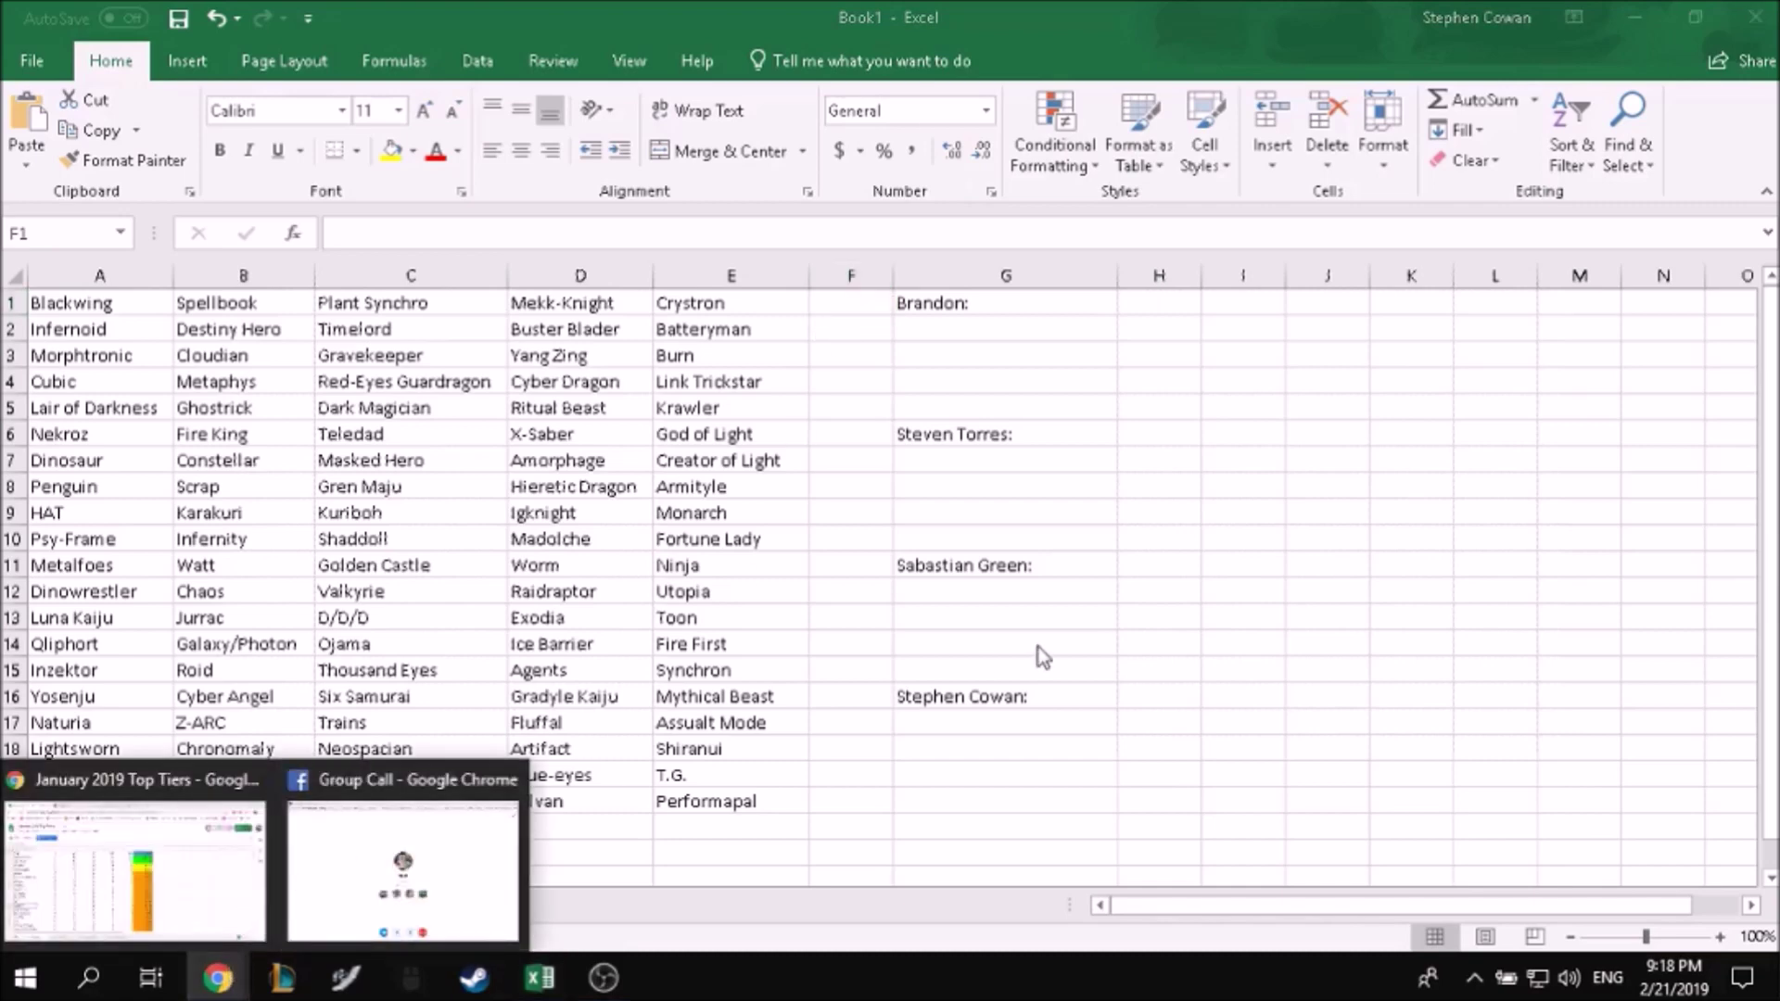
{"action": "left_click", "coordinate": [871, 299]}
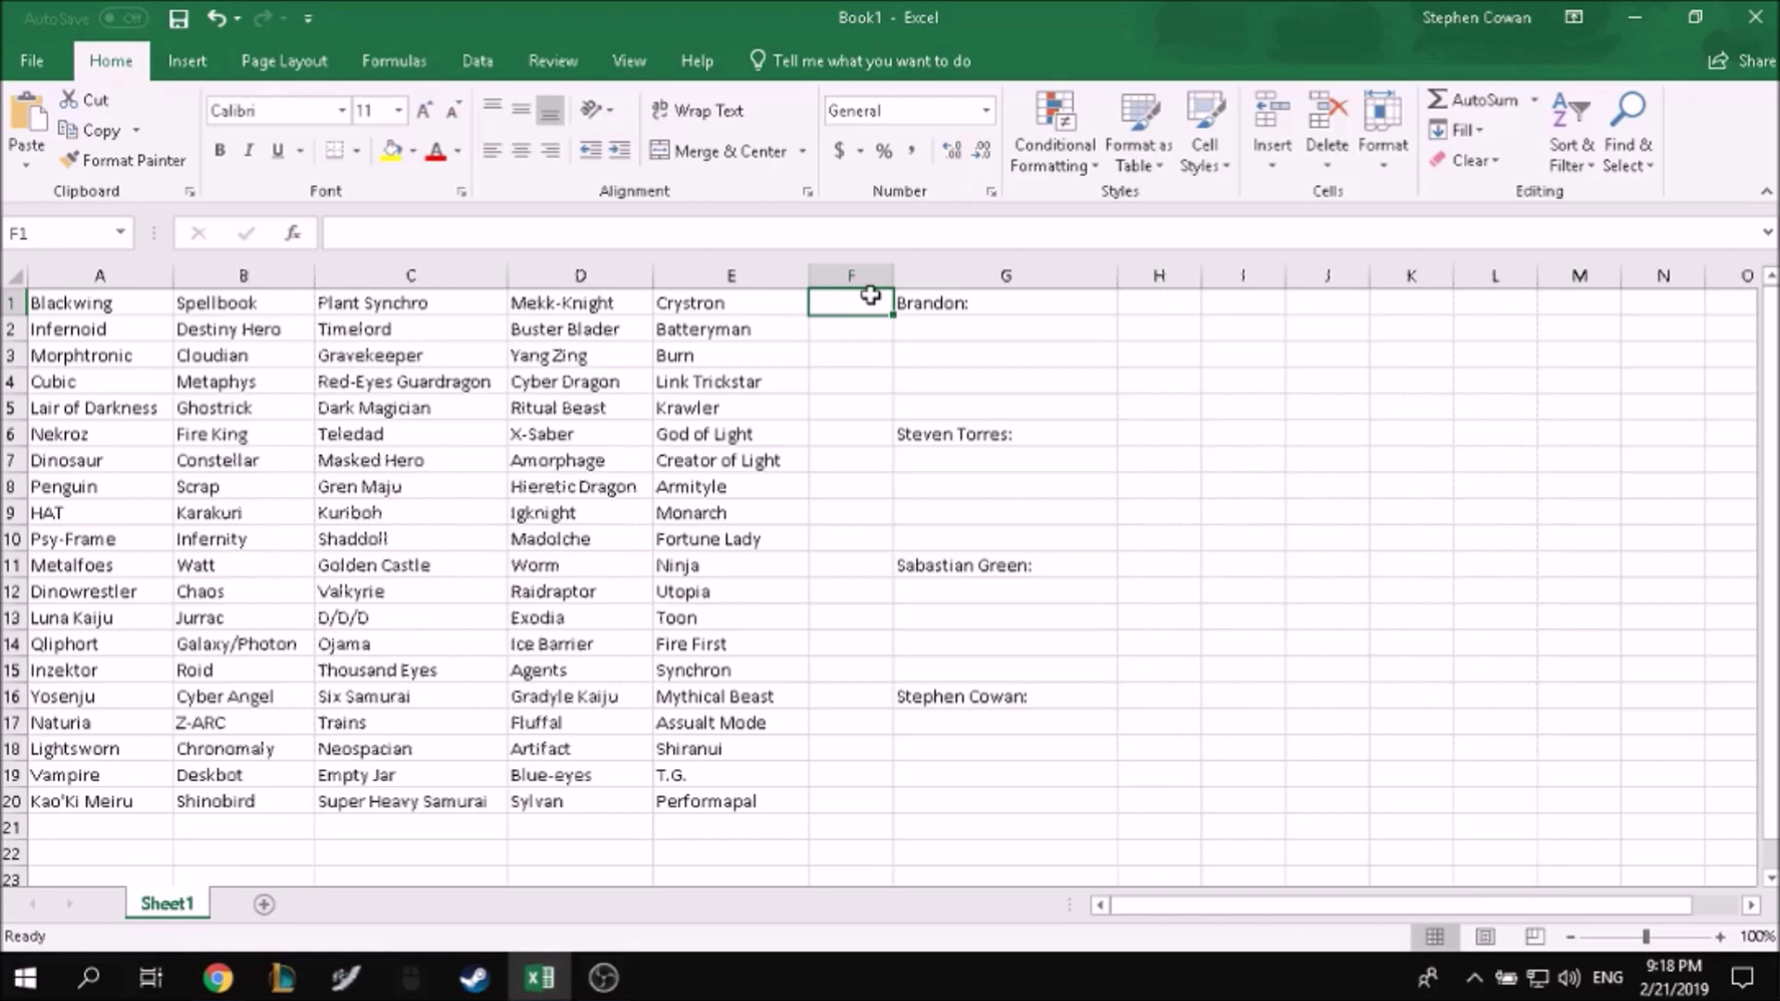
Step: Enter Cyber Angel in cell G2 as the first player's first deck
{"action": "left_click", "coordinate": [959, 323]}
{"action": "type", "text": "Cyber "}
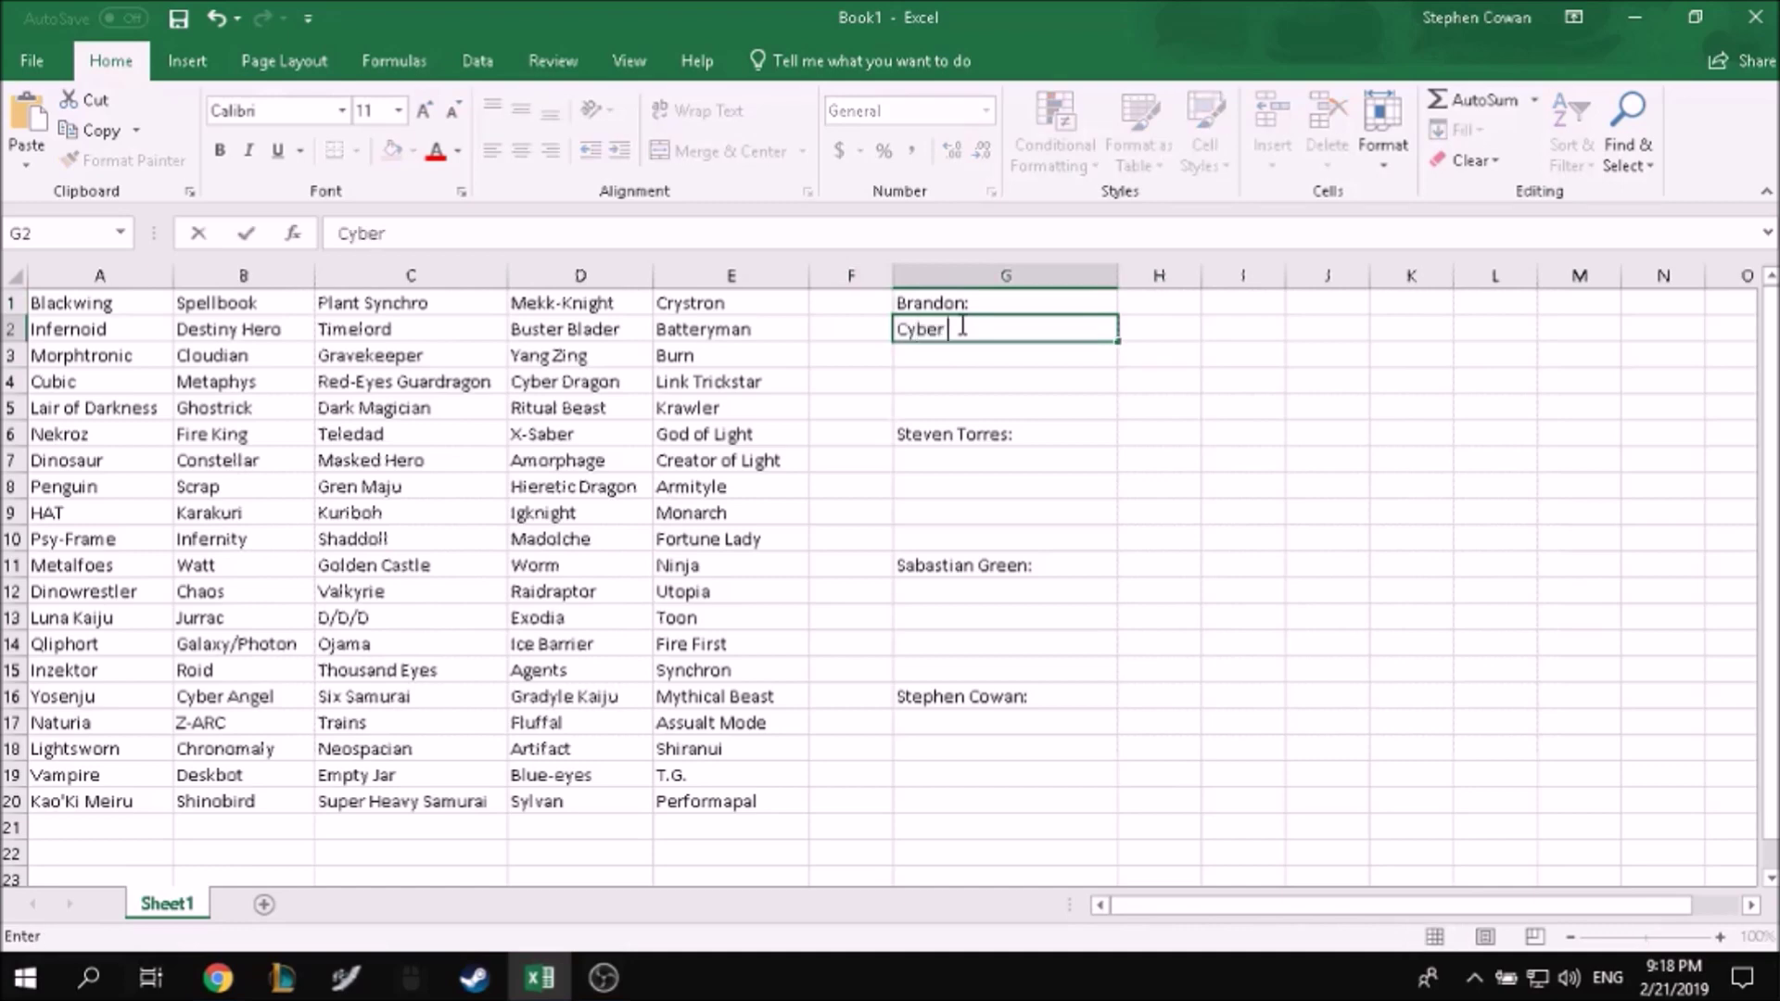
{"action": "type", "text": "Angel"}
{"action": "key", "text": "Return"}
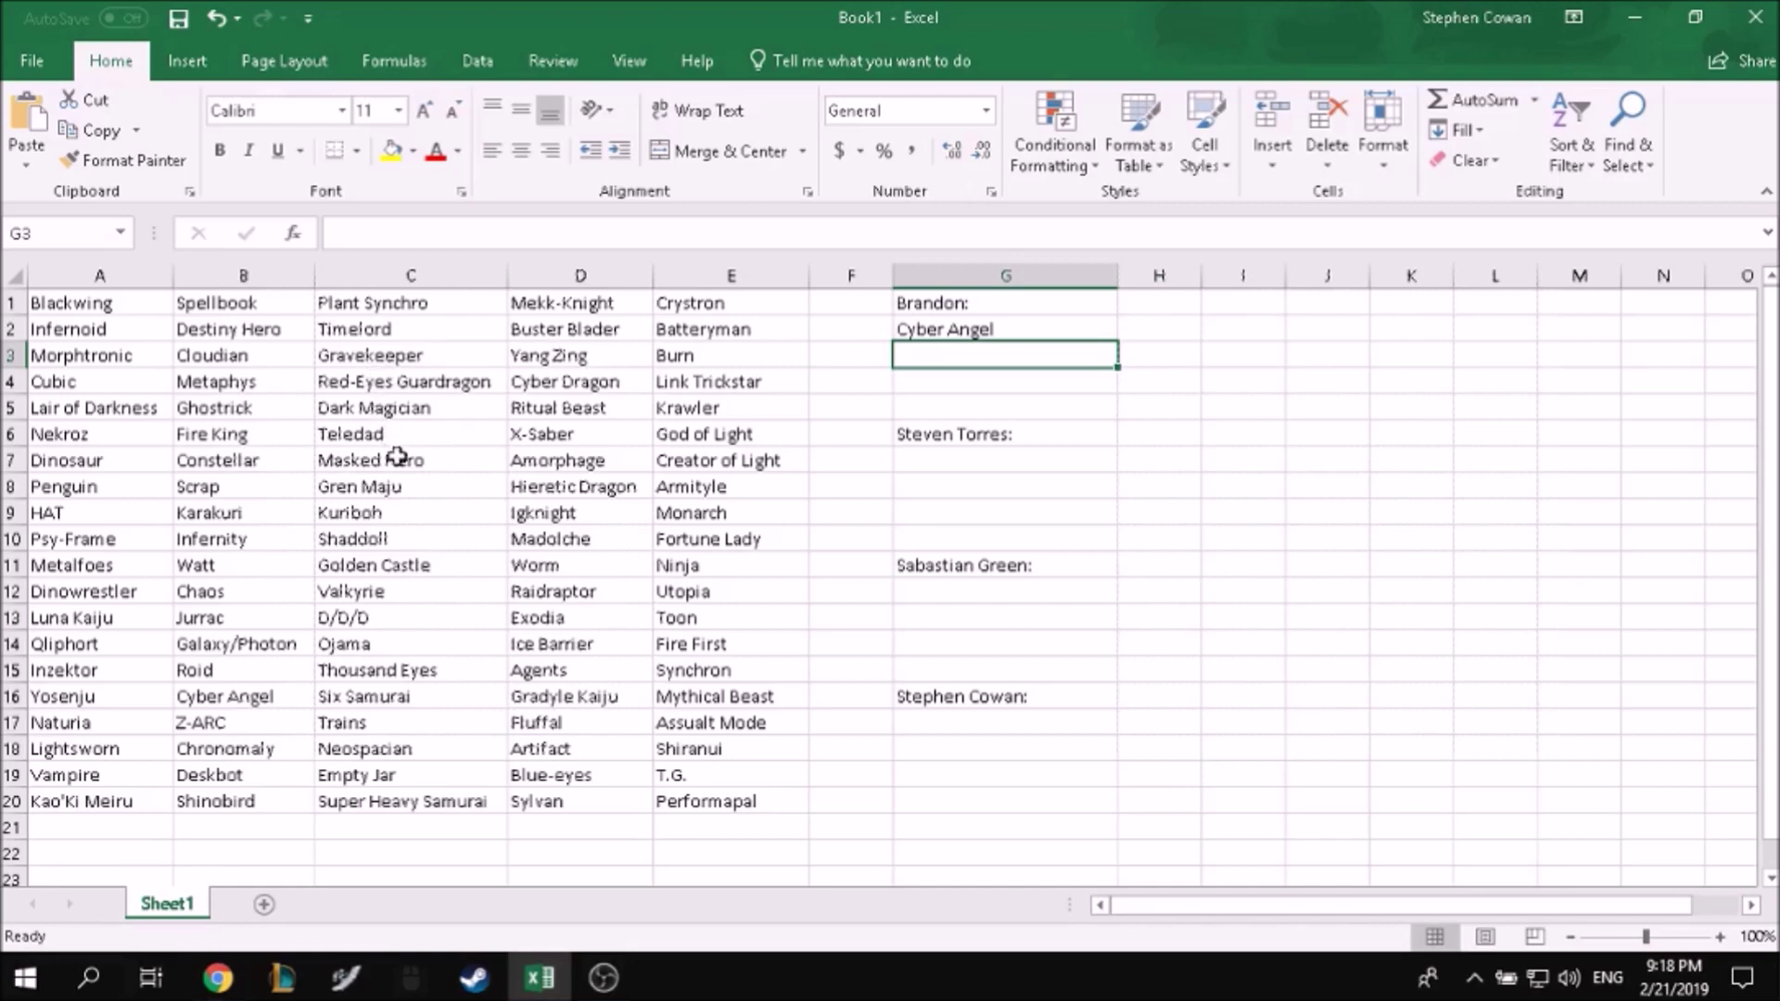
Step: Enter Masked Hero in cell G7 as the second player's first deck
{"action": "left_click", "coordinate": [954, 461]}
{"action": "type", "text": "M"}
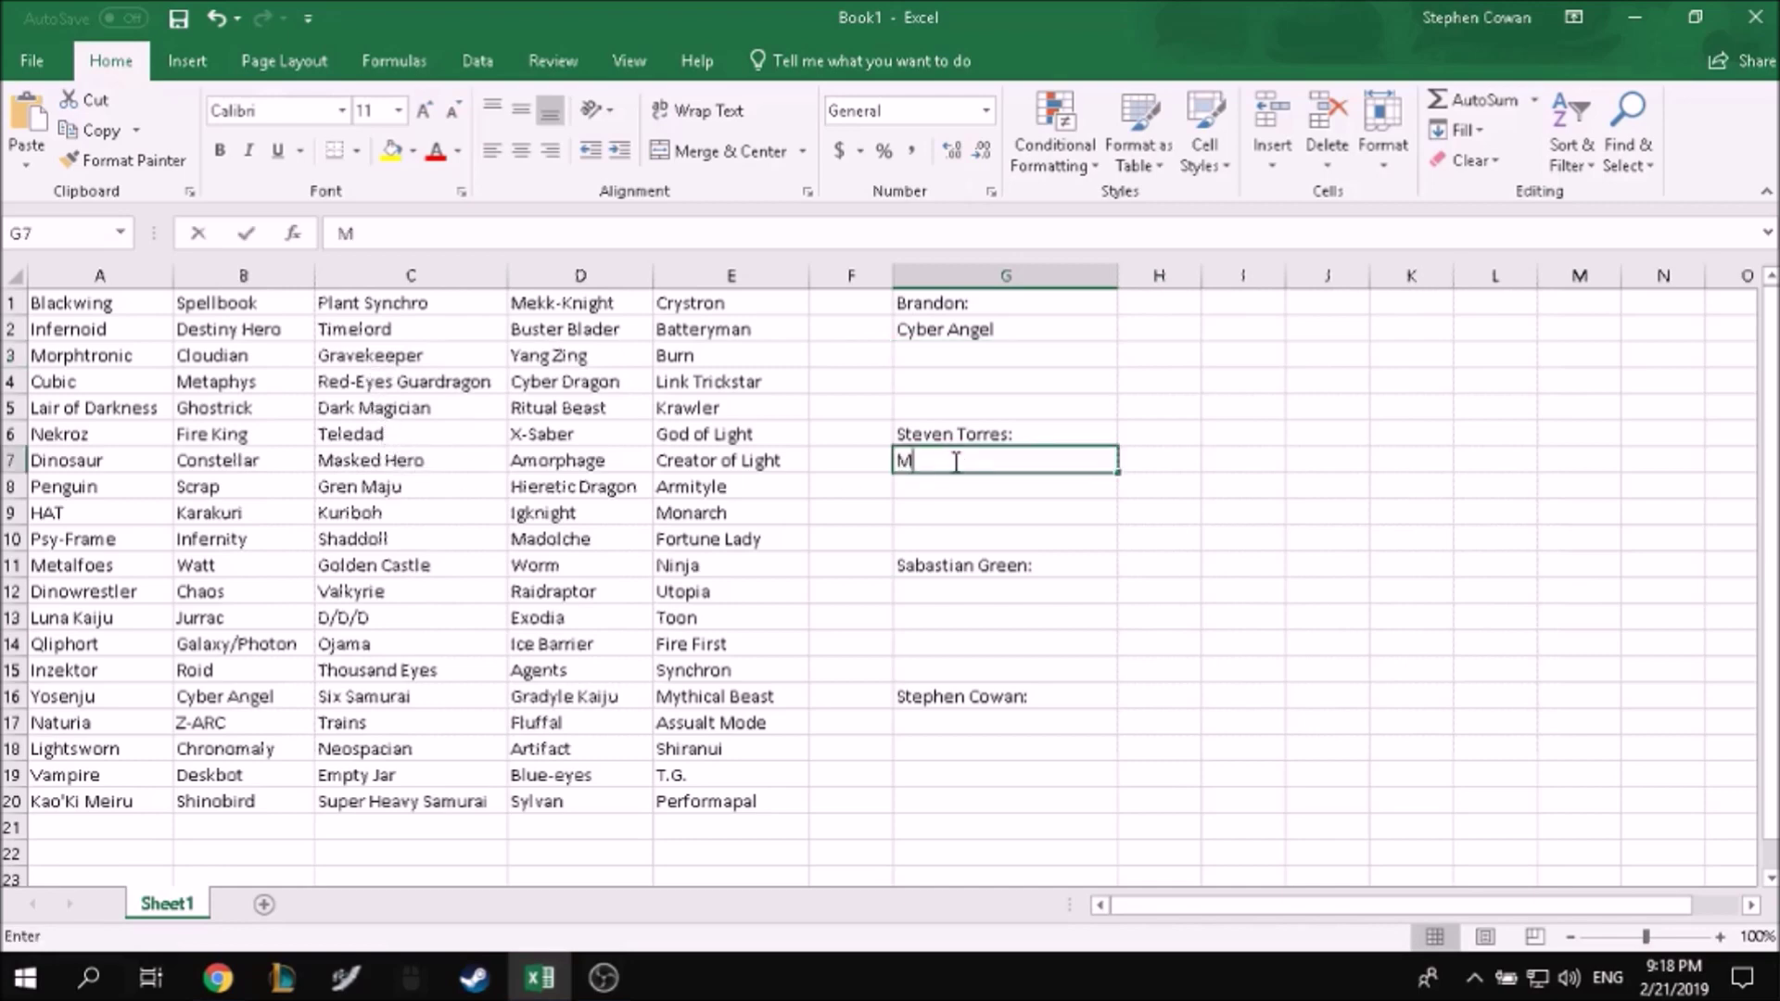
{"action": "type", "text": "asked Hero"}
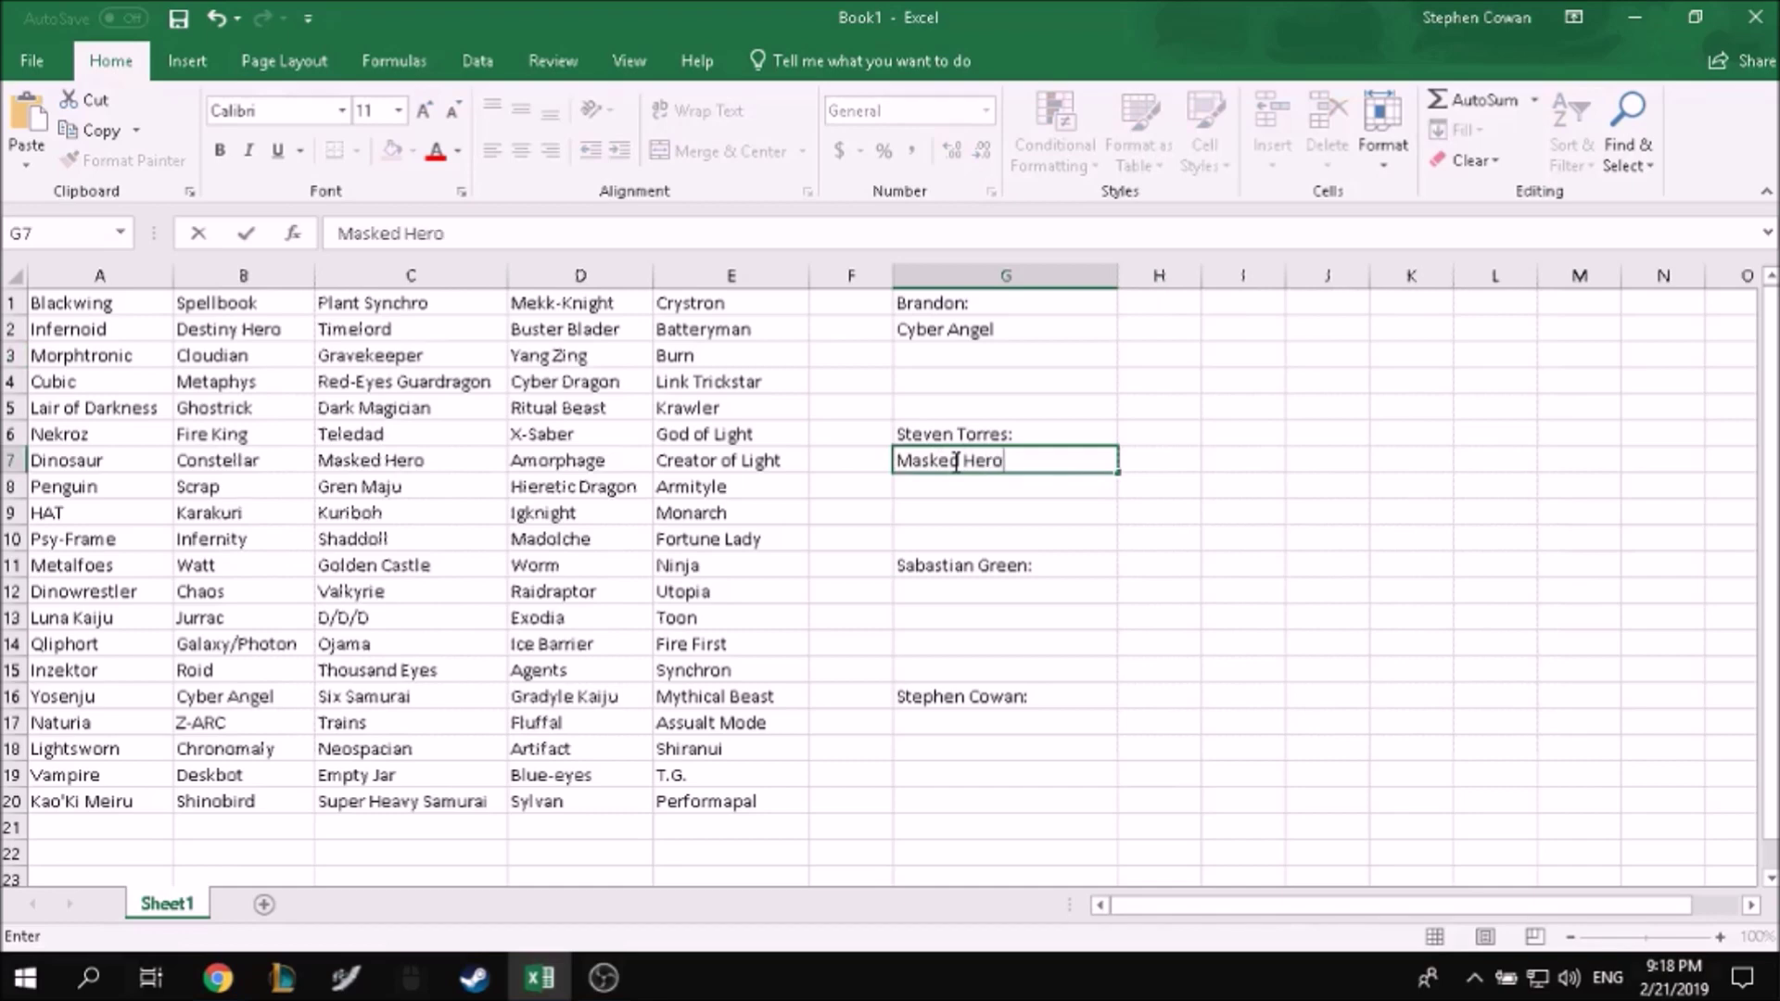
{"action": "key", "text": "Return"}
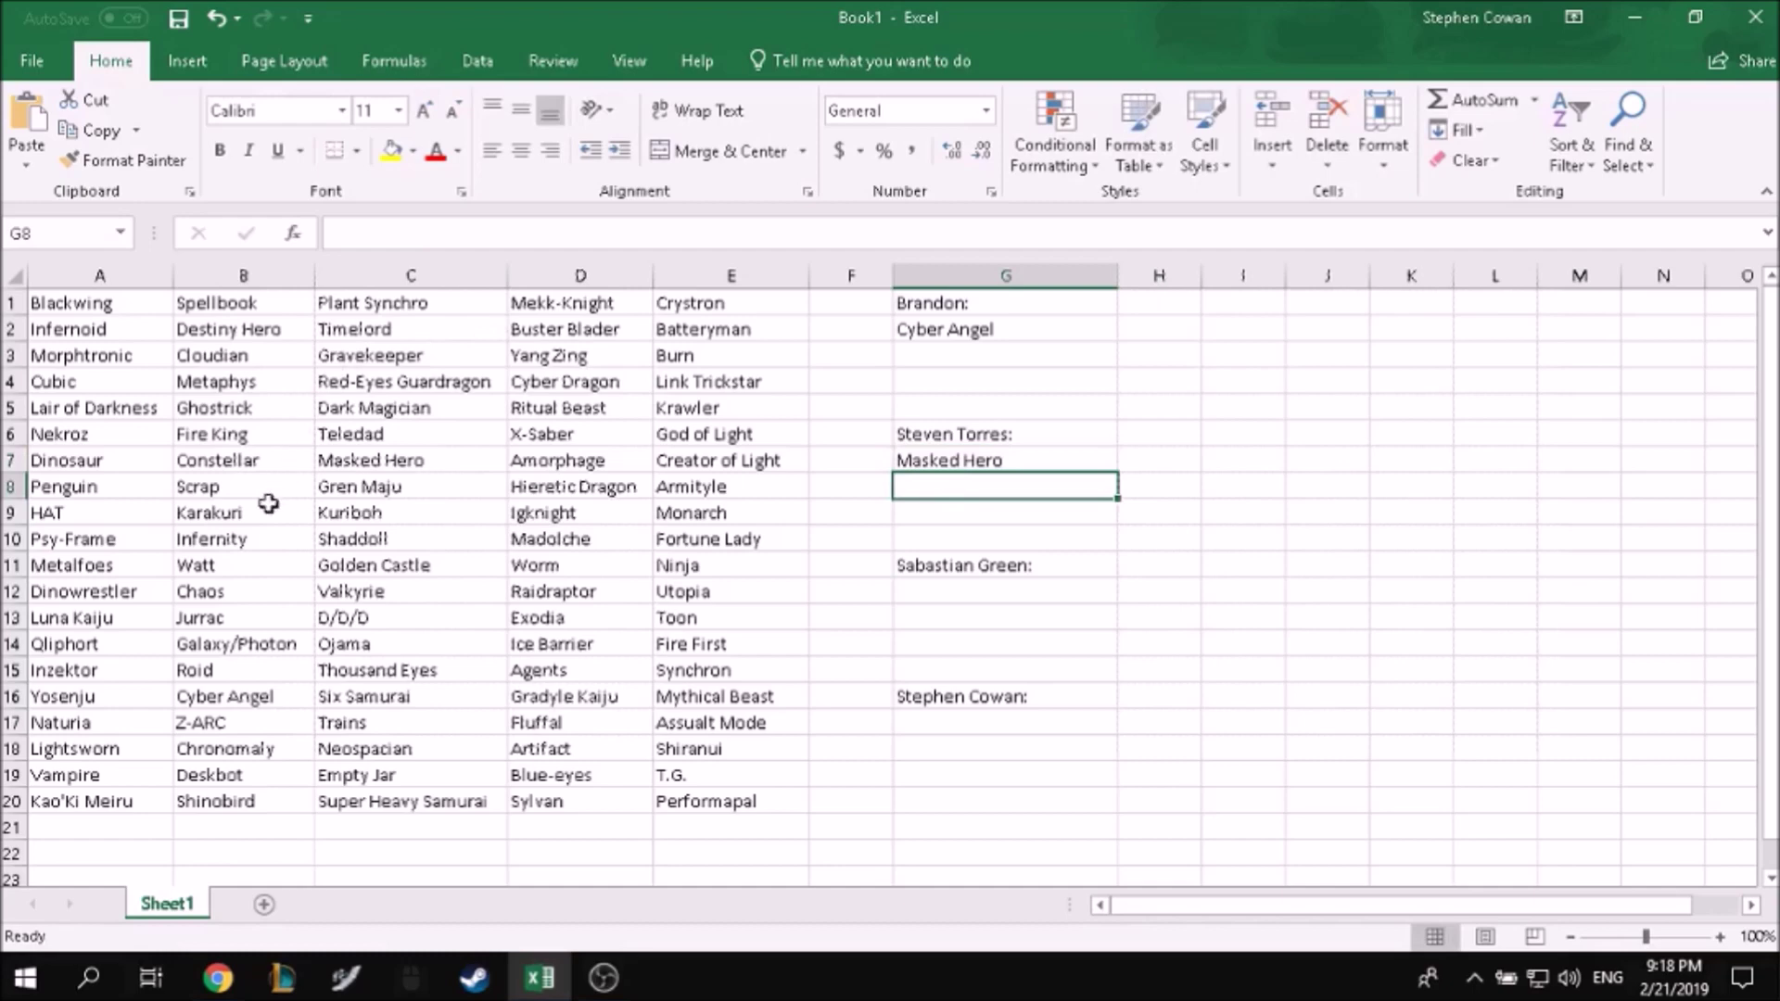
Step: Enter Scrap in cell G12 as the third player's first deck
{"action": "left_click", "coordinate": [1001, 584]}
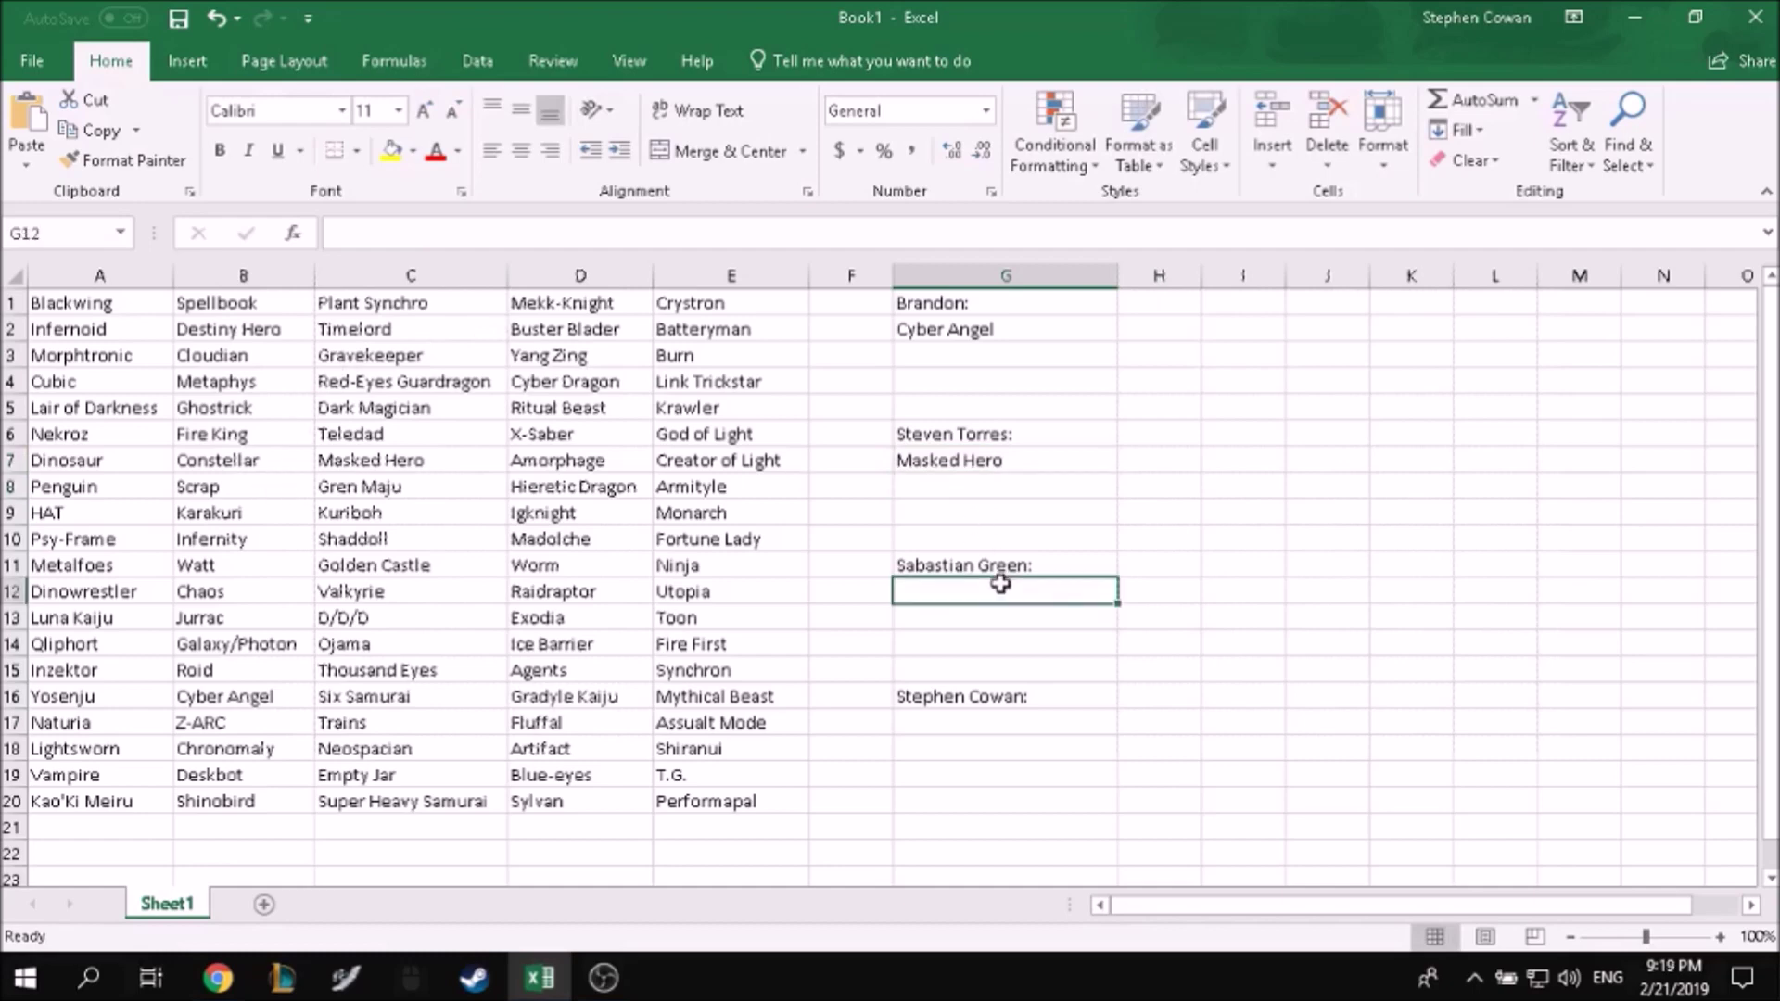
{"action": "type", "text": "Scrap"}
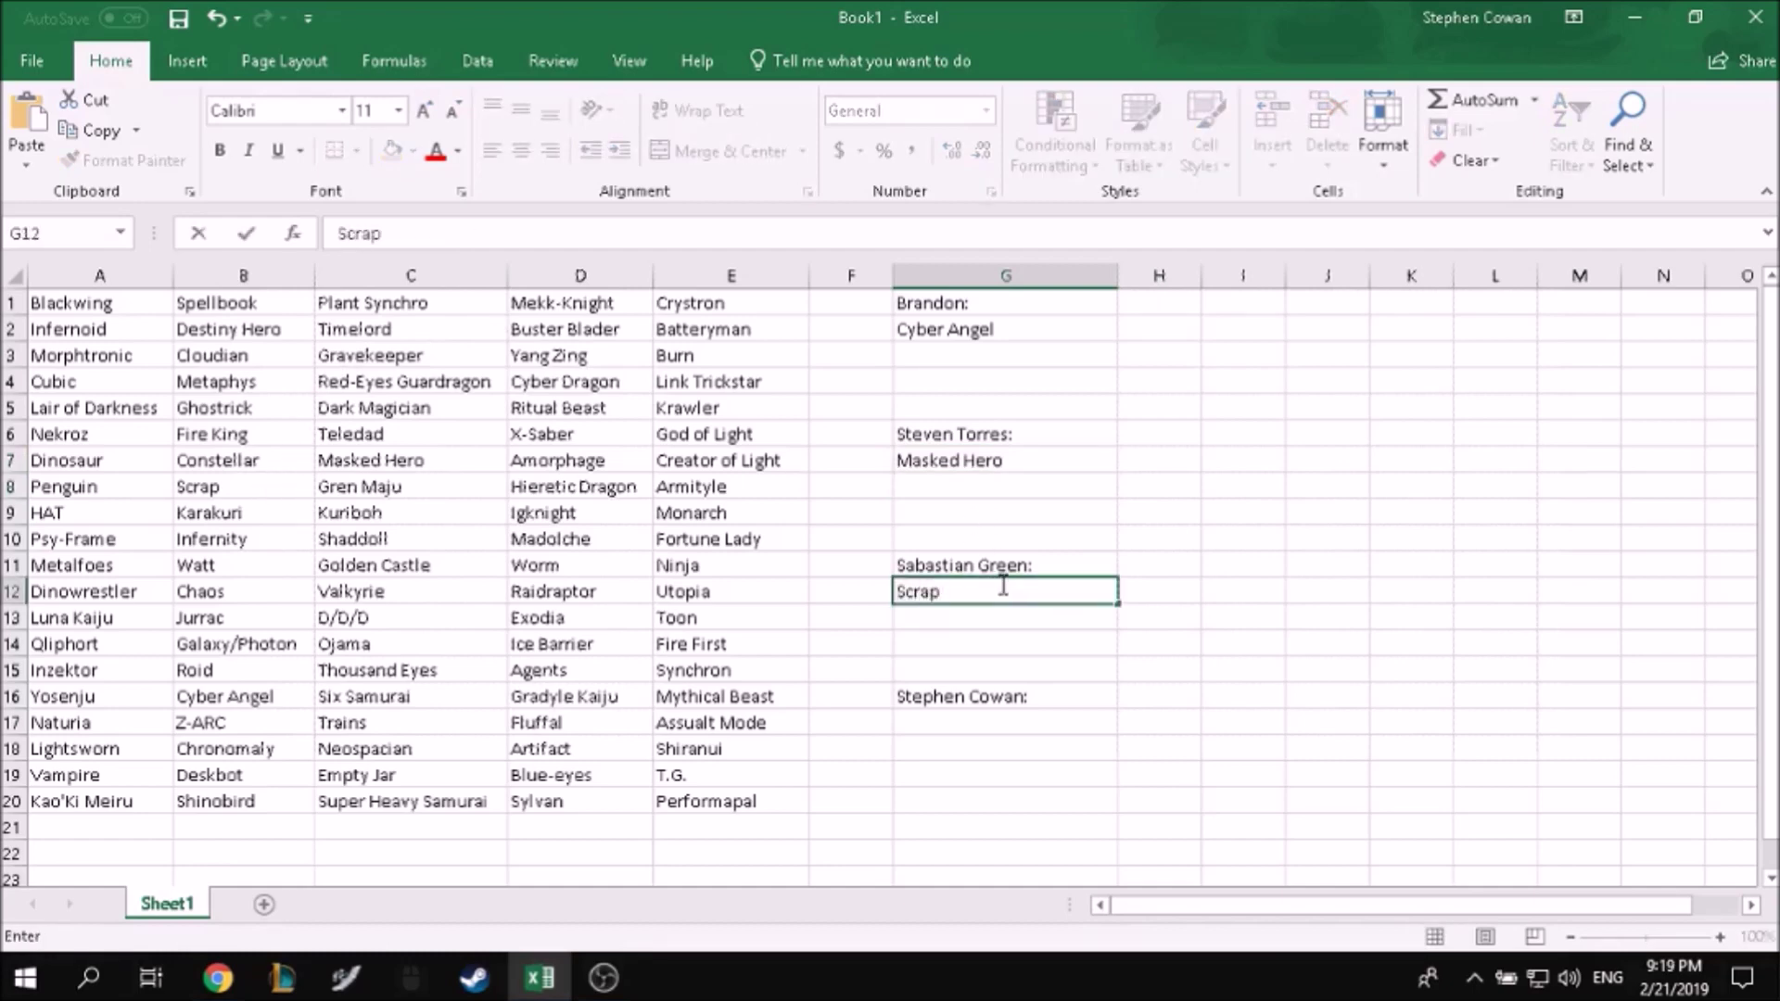
{"action": "key", "text": "Return"}
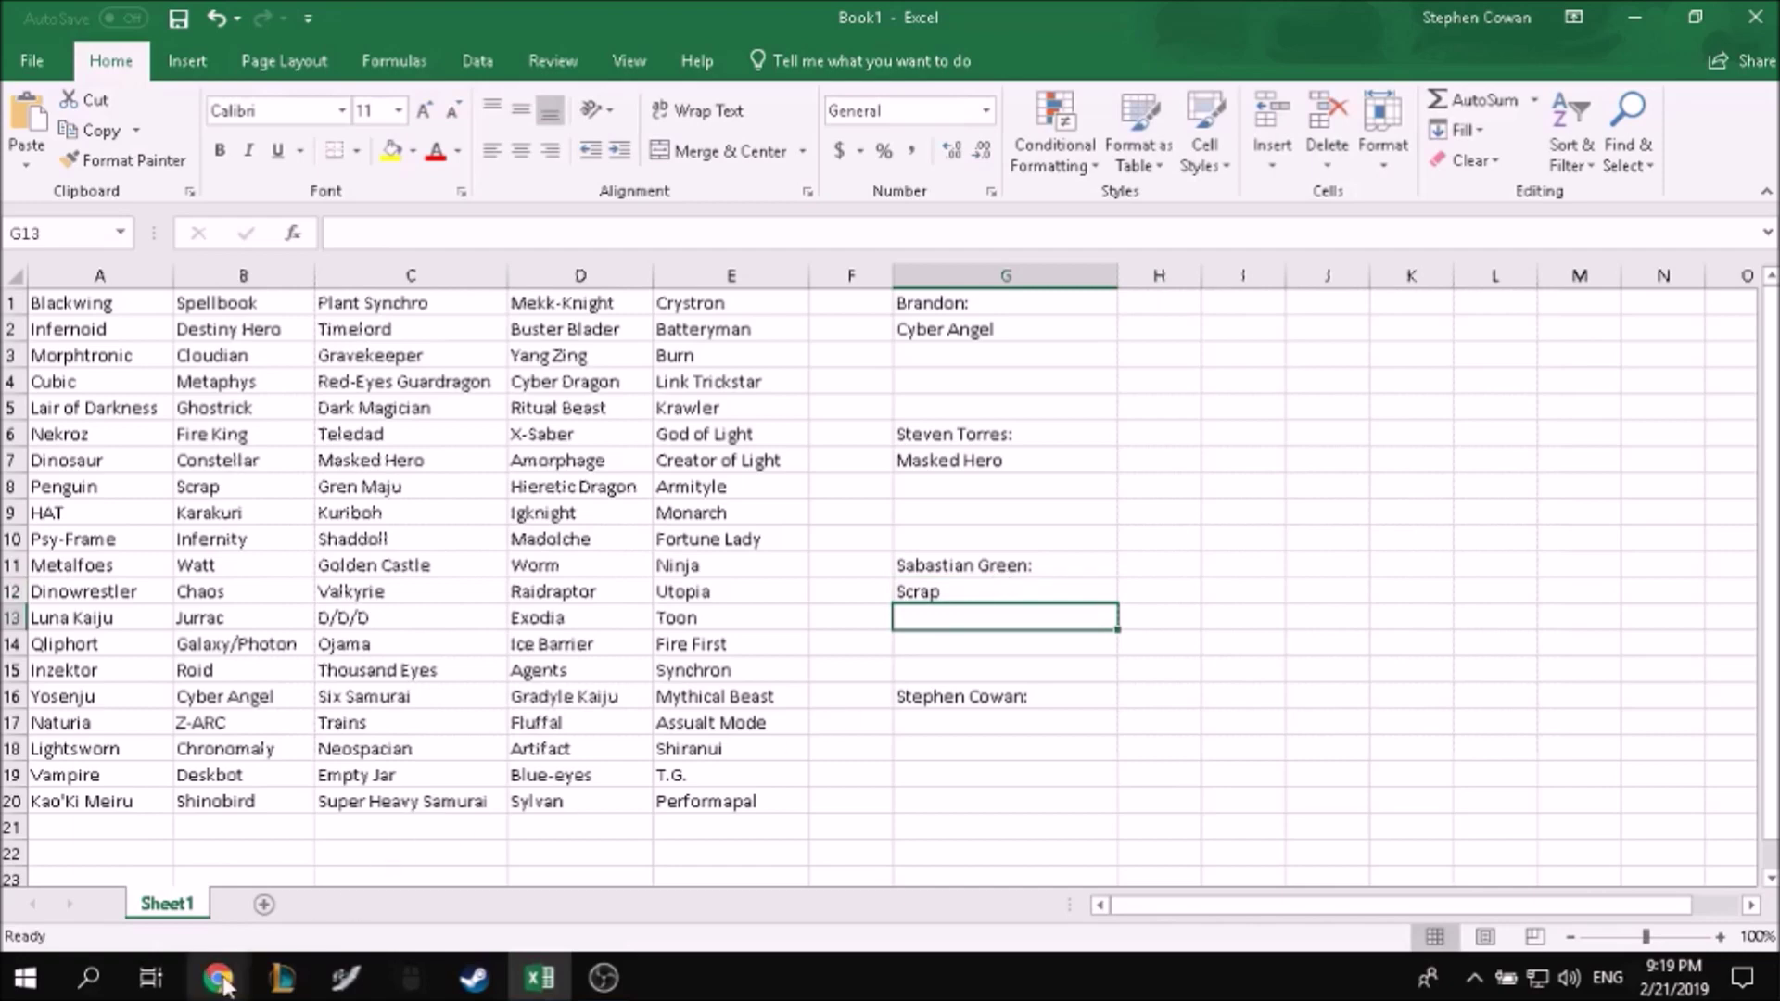
Step: Switch to Chrome, generate random numbers between 1 and 100 with Google's generator, and return to the Excel workbook
{"action": "mouse_move", "coordinate": [223, 985]}
{"action": "left_click", "coordinate": [139, 862]}
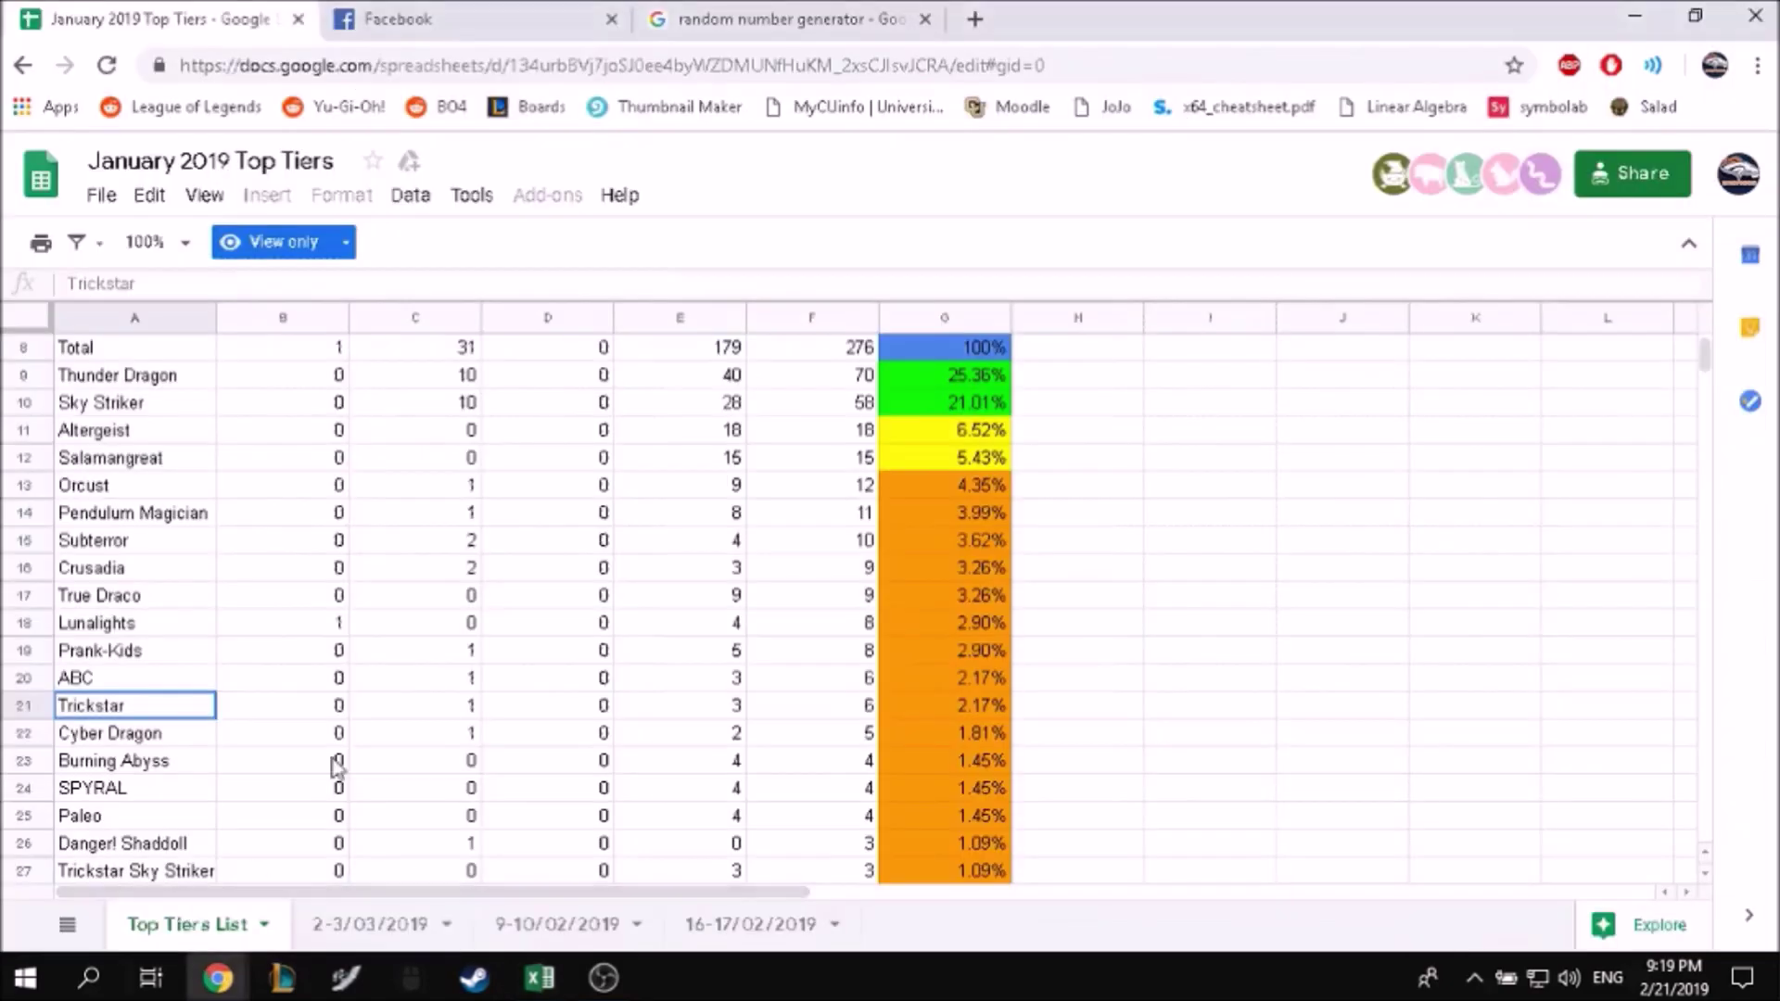
{"action": "left_click", "coordinate": [712, 17]}
{"action": "left_click", "coordinate": [621, 627]}
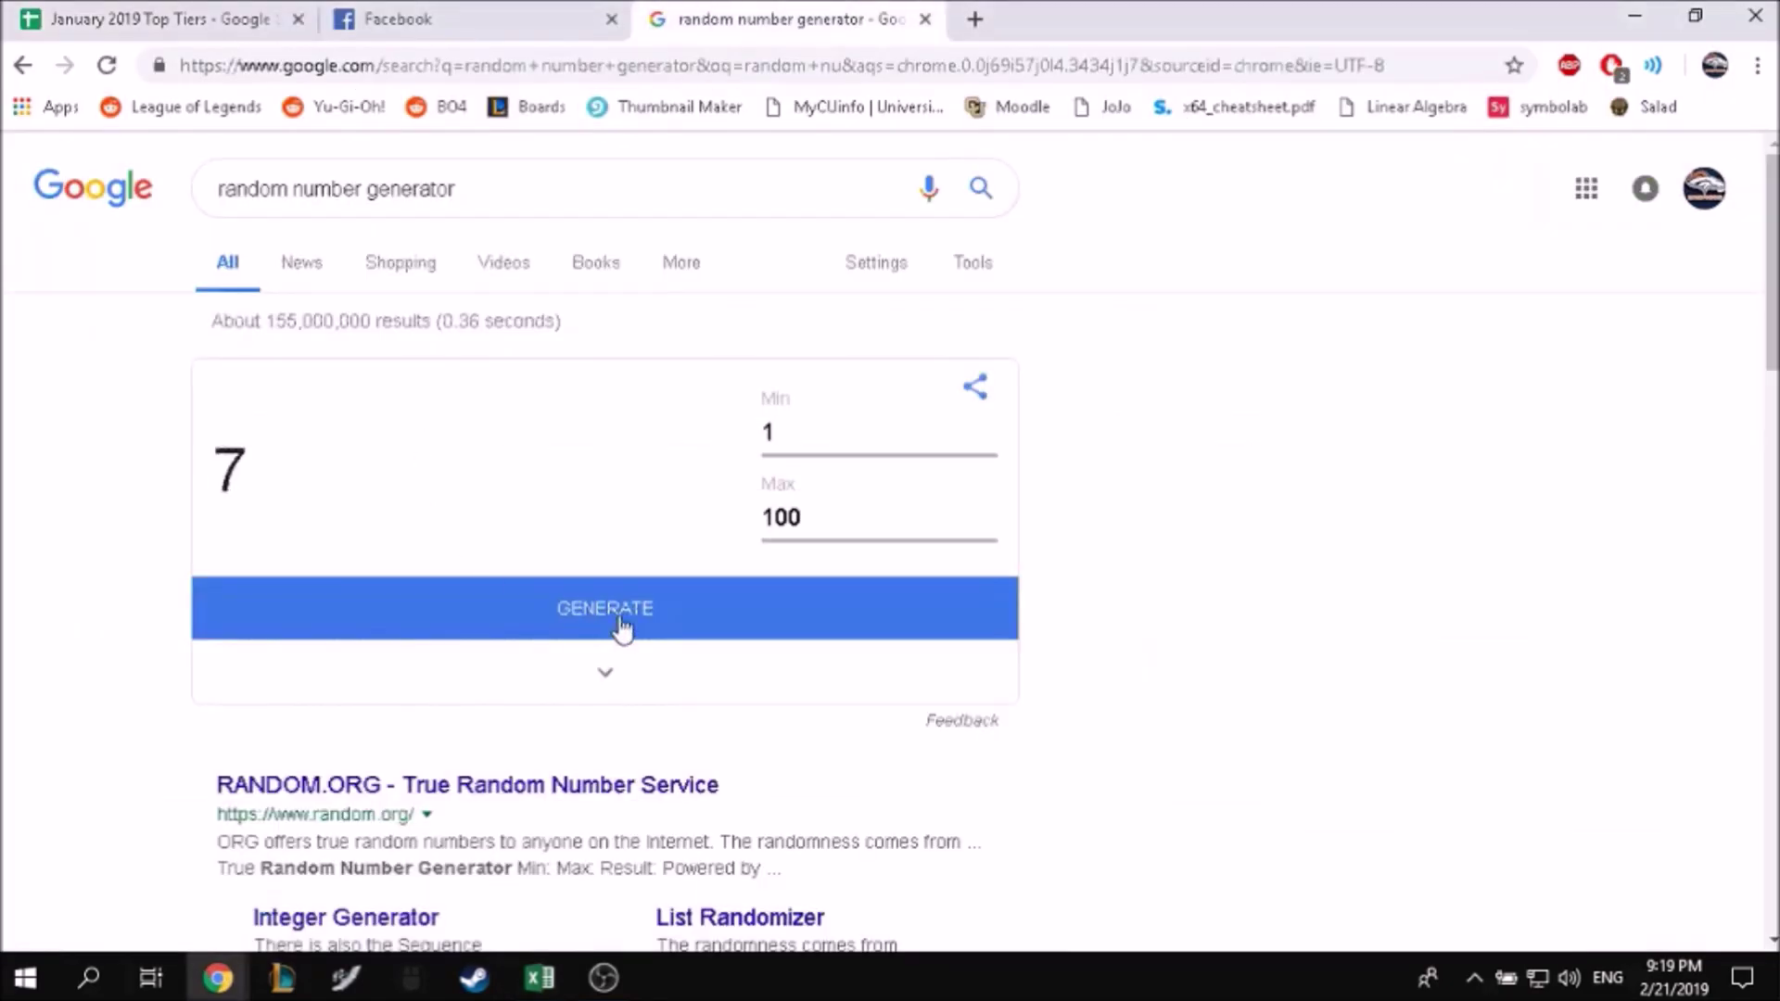
{"action": "left_click", "coordinate": [621, 627]}
{"action": "left_click", "coordinate": [604, 978]}
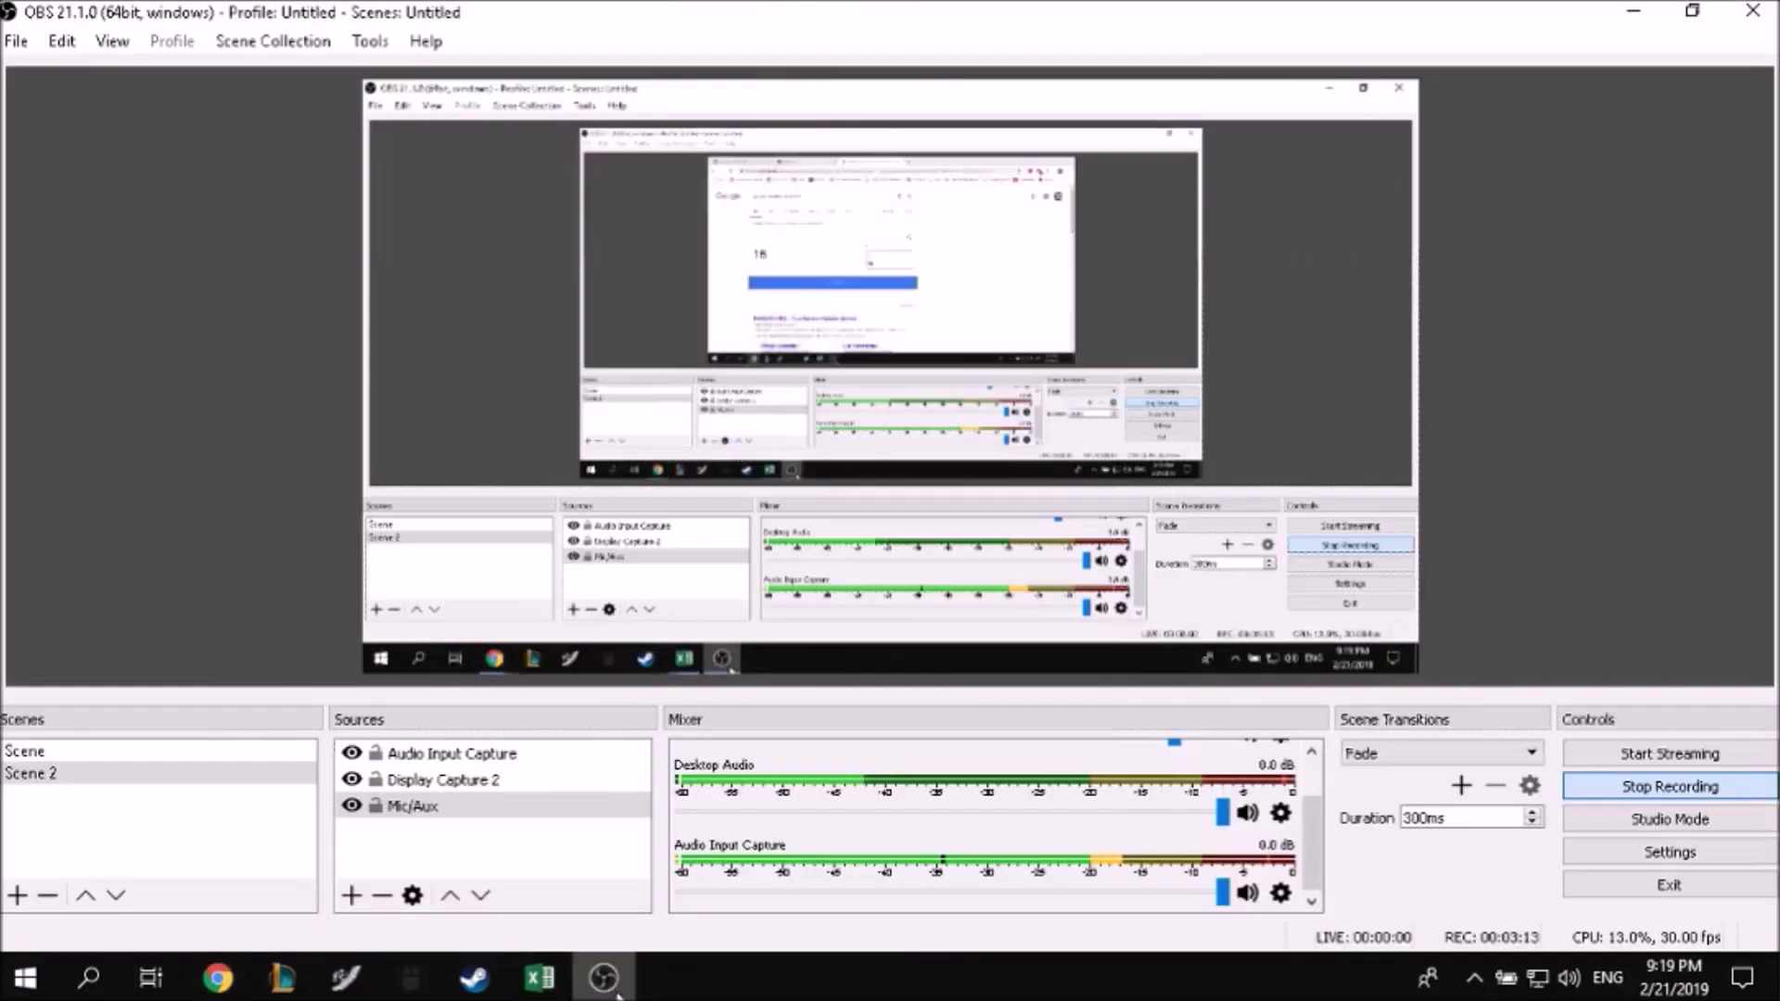
{"action": "left_click", "coordinate": [539, 978]}
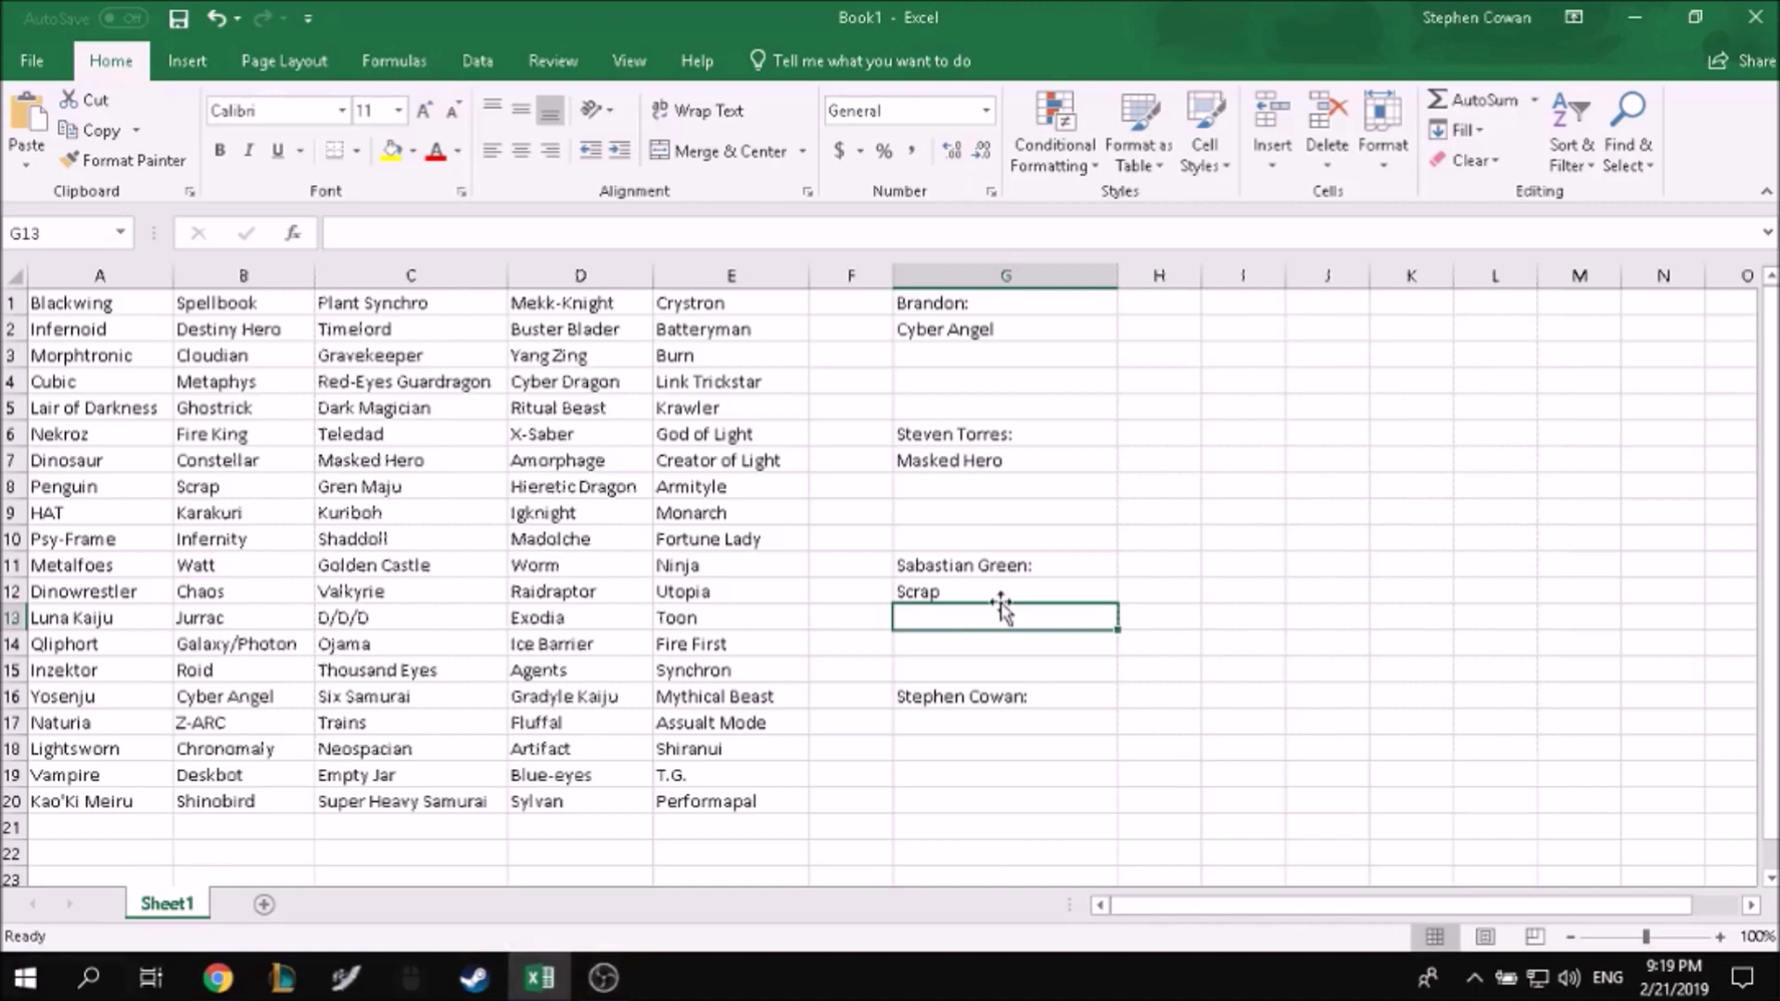
Step: Enter Yosenju in cell G17 as the fourth player's first deck
{"action": "left_click", "coordinate": [1064, 740]}
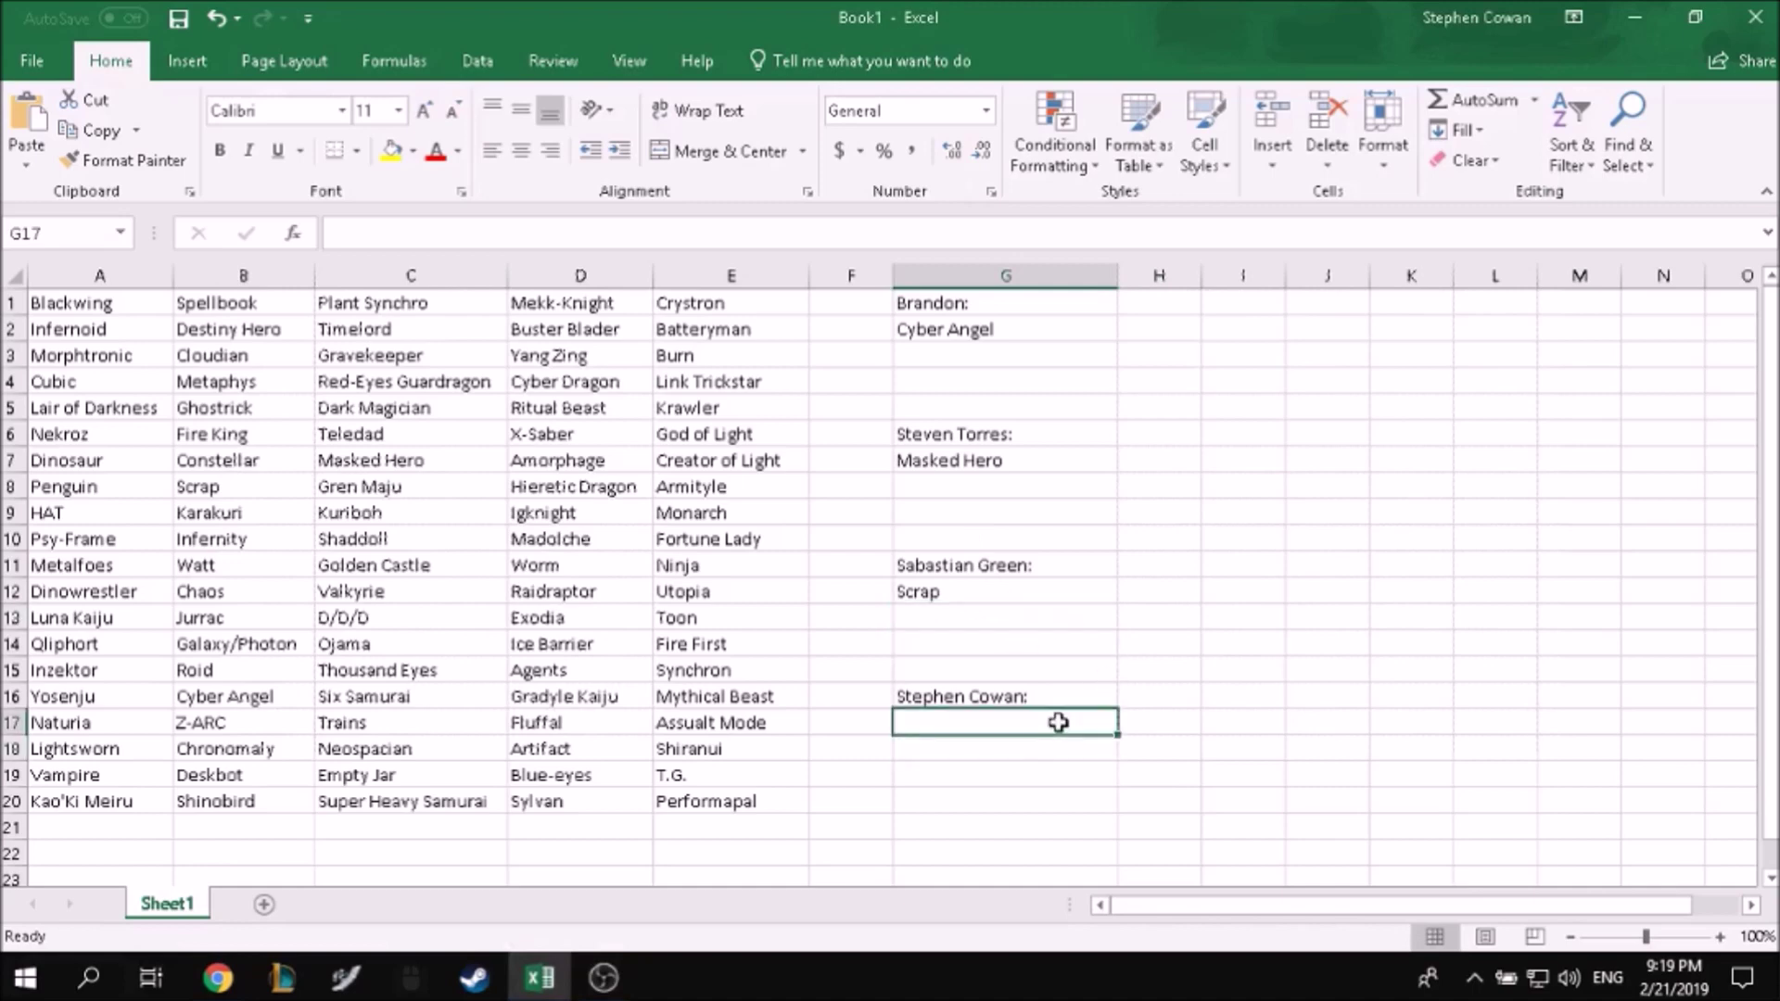
{"action": "type", "text": "Yose"}
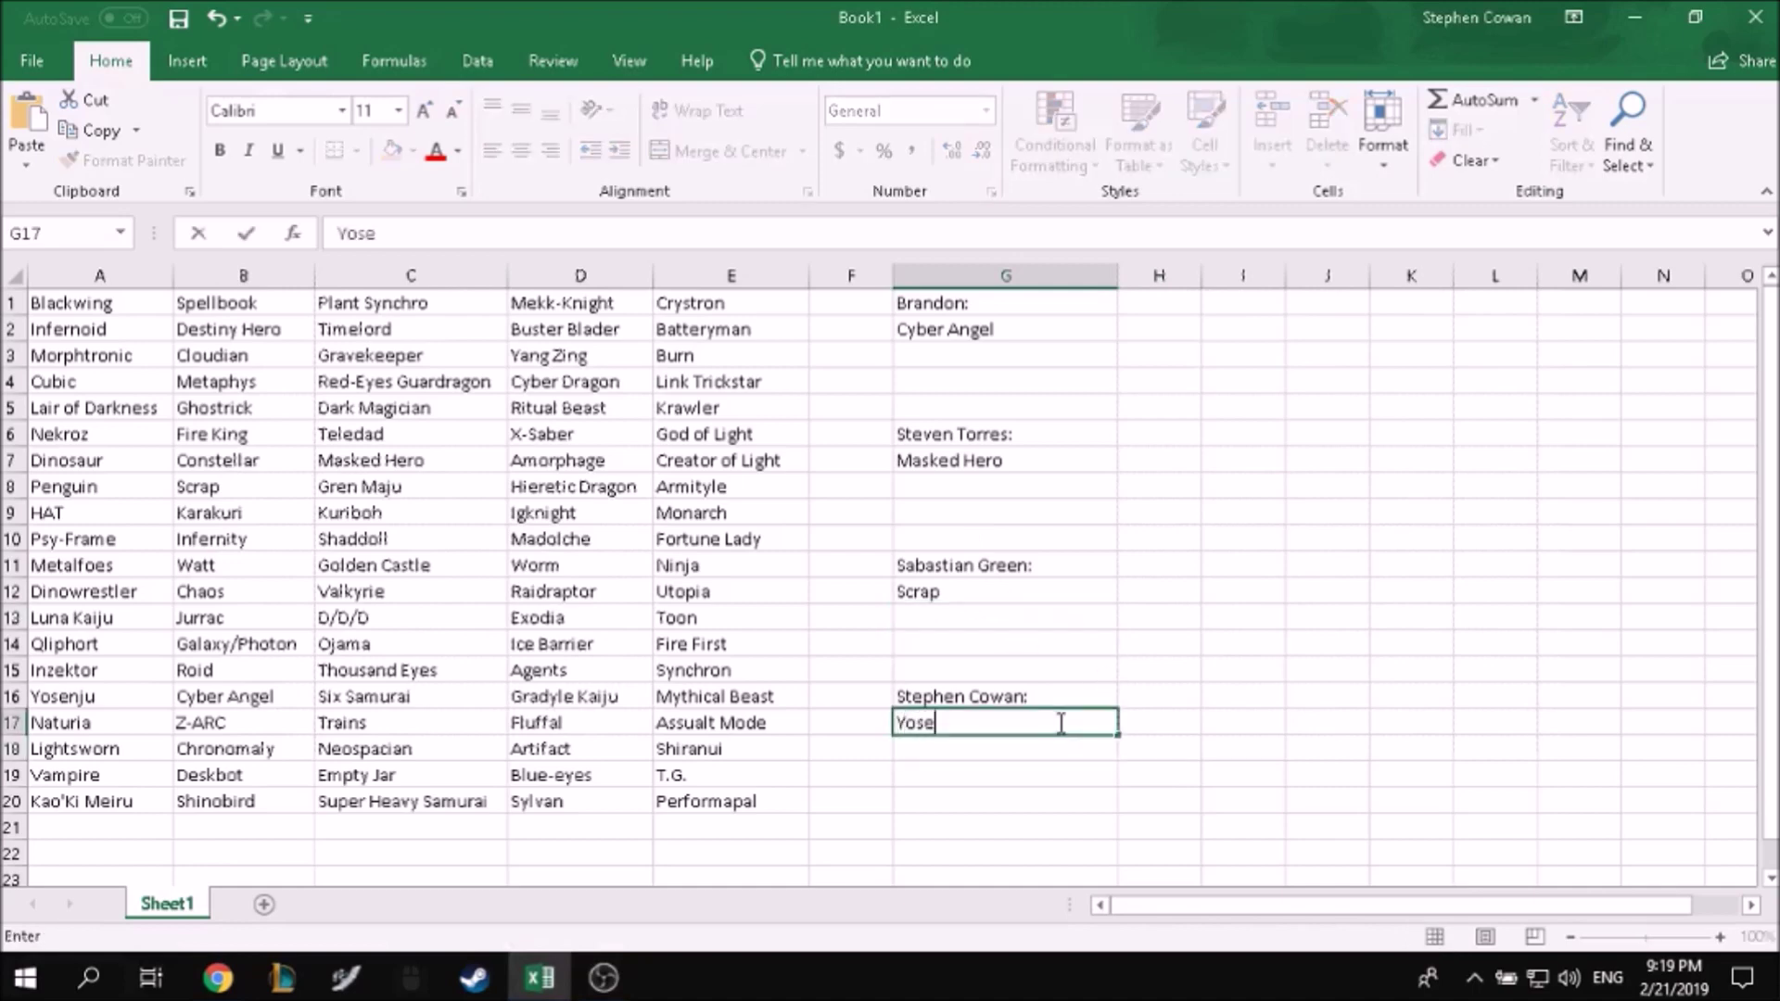
{"action": "type", "text": "nju"}
{"action": "key", "text": "Return"}
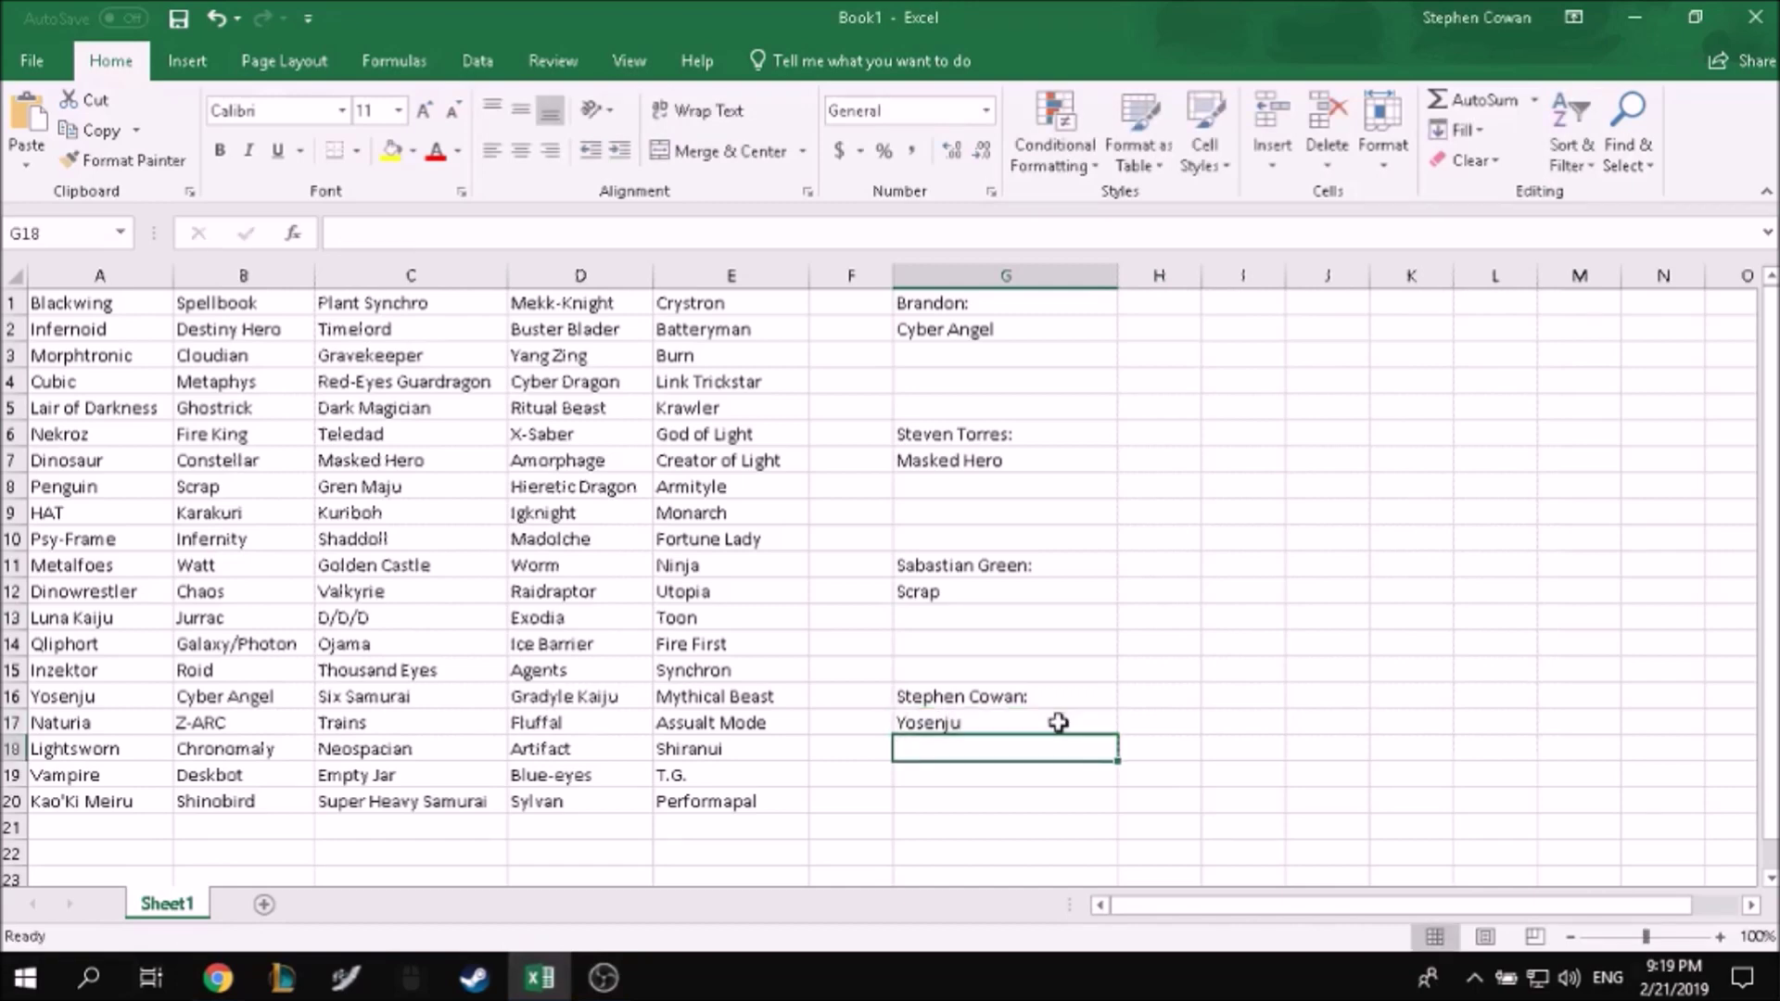
Step: Enter Red-Eyes Guardragon in cell G3 as the first player's second deck
{"action": "left_click", "coordinate": [1093, 354]}
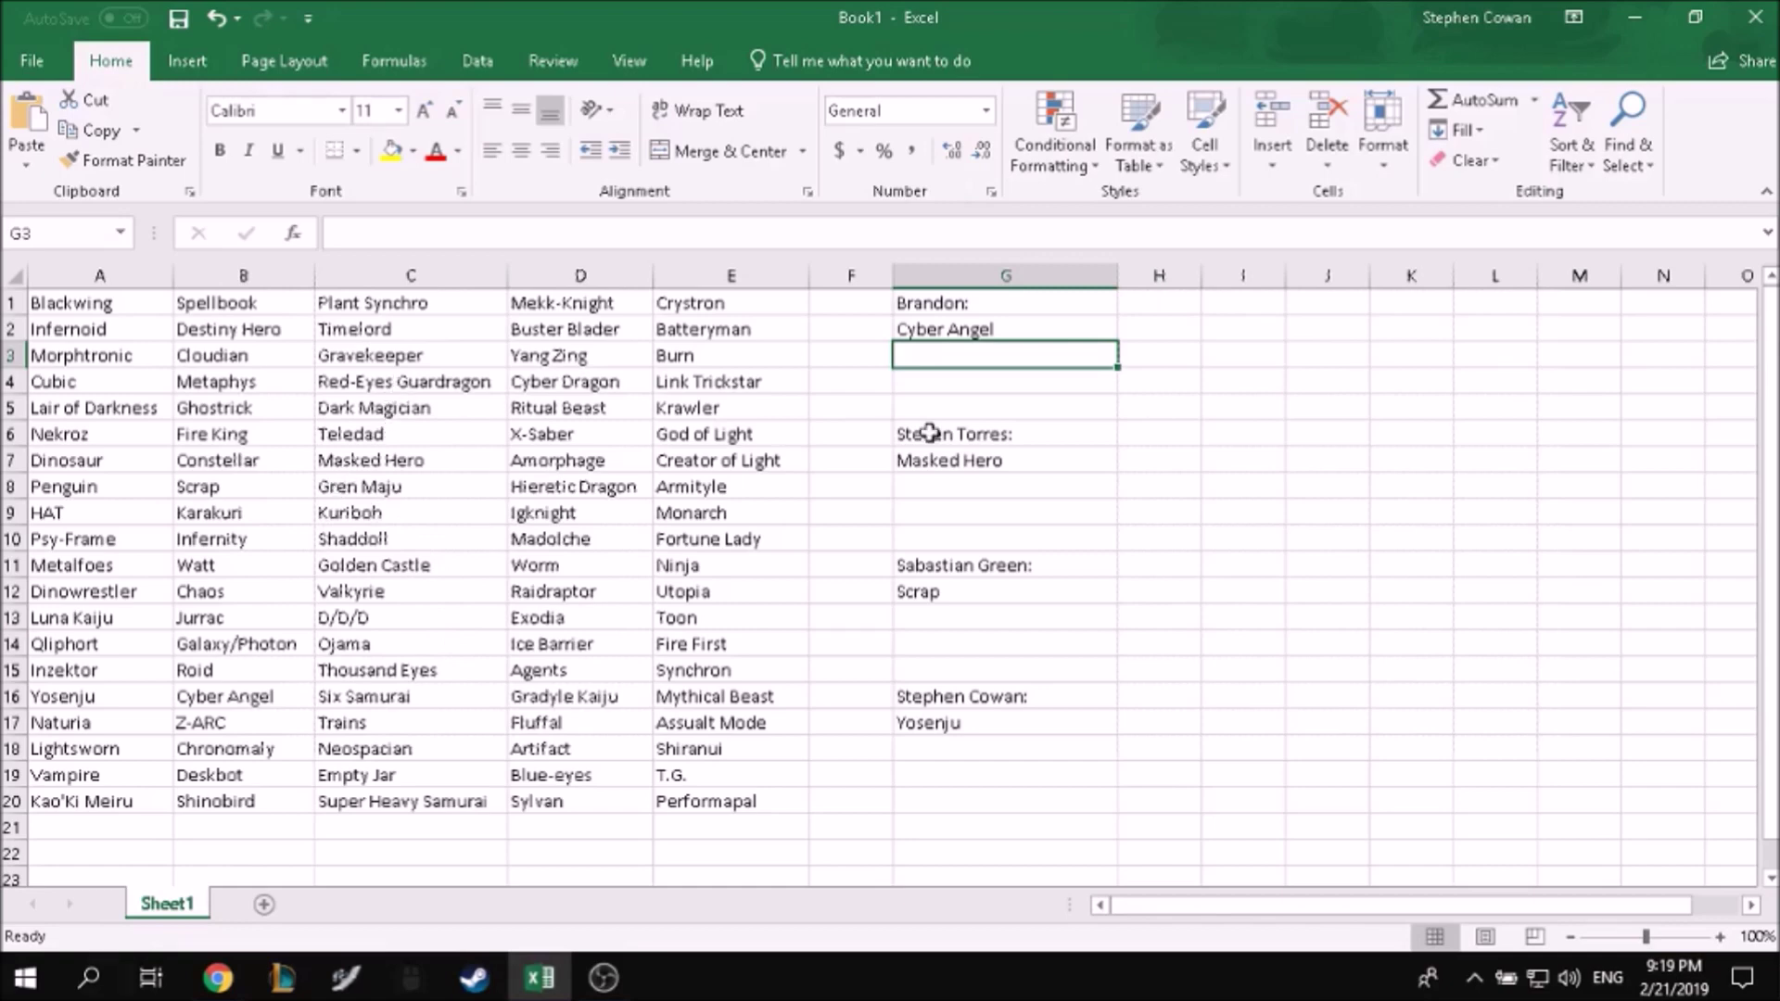
{"action": "type", "text": "Red-eyes G"}
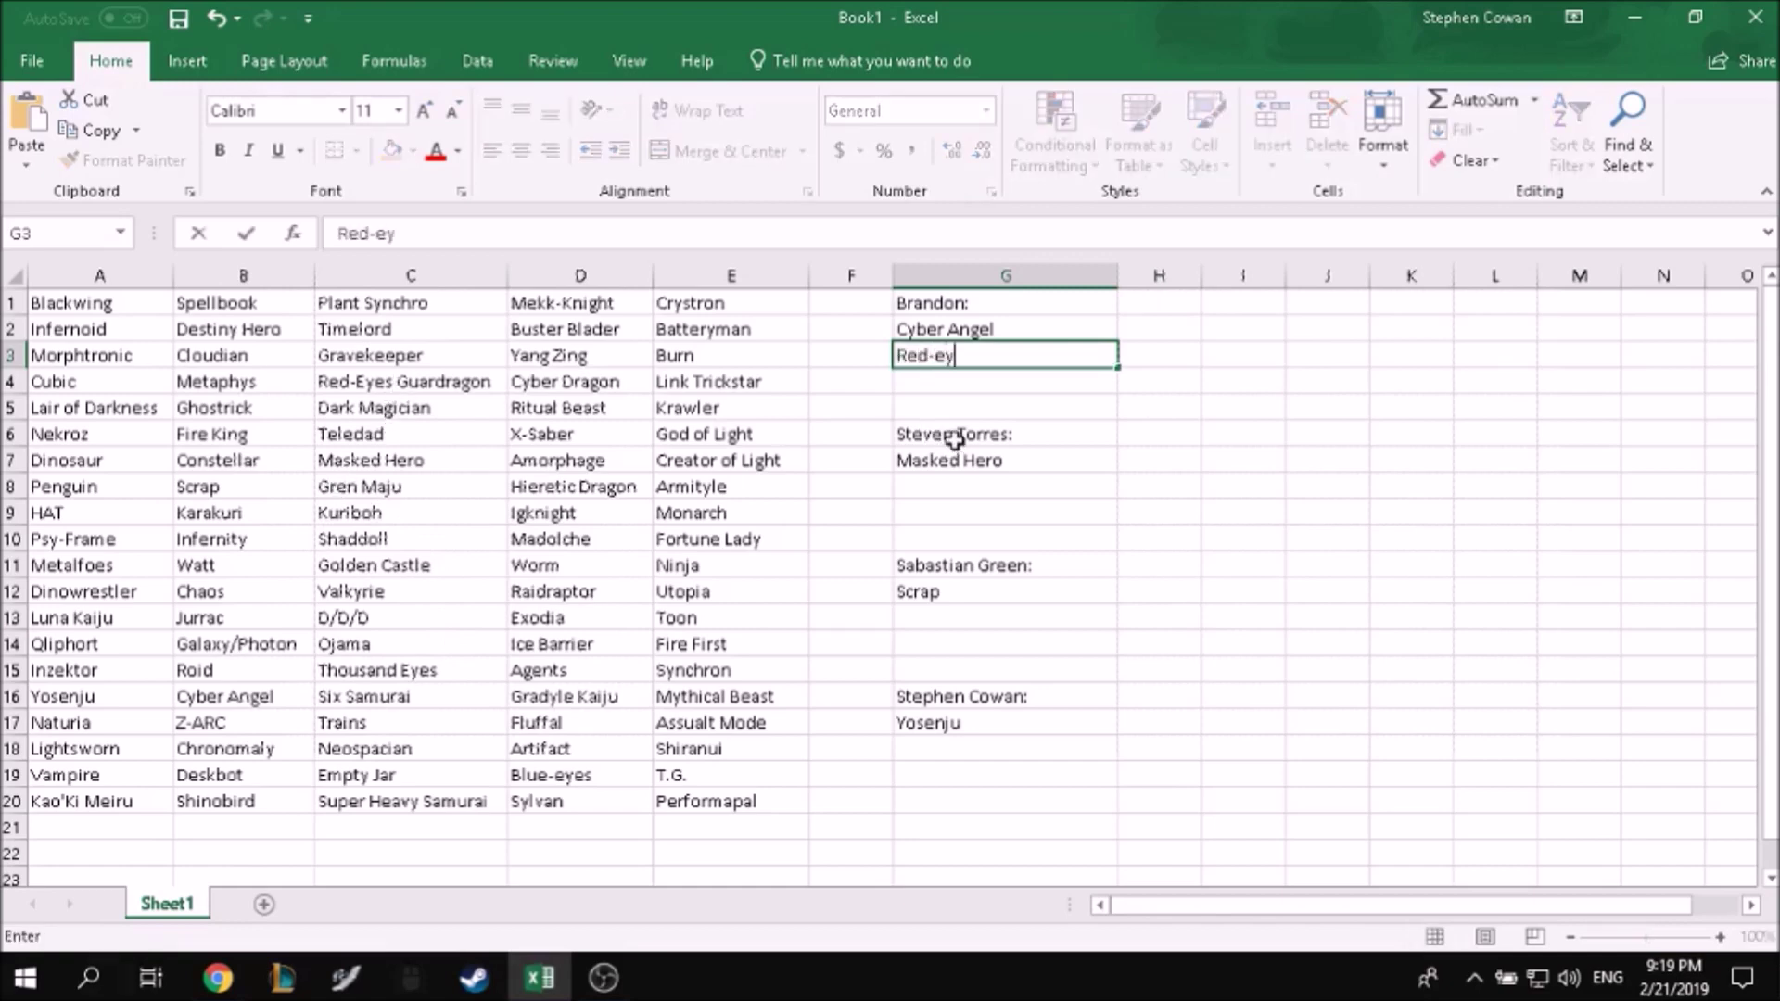
{"action": "key", "text": "BackSpace"}
{"action": "key", "text": "BackSpace"}
{"action": "key", "text": "BackSpace"}
{"action": "key", "text": "BackSpace"}
{"action": "key", "text": "BackSpace"}
{"action": "key", "text": "BackSpace"}
{"action": "type", "text": "Eyes Guardragon"}
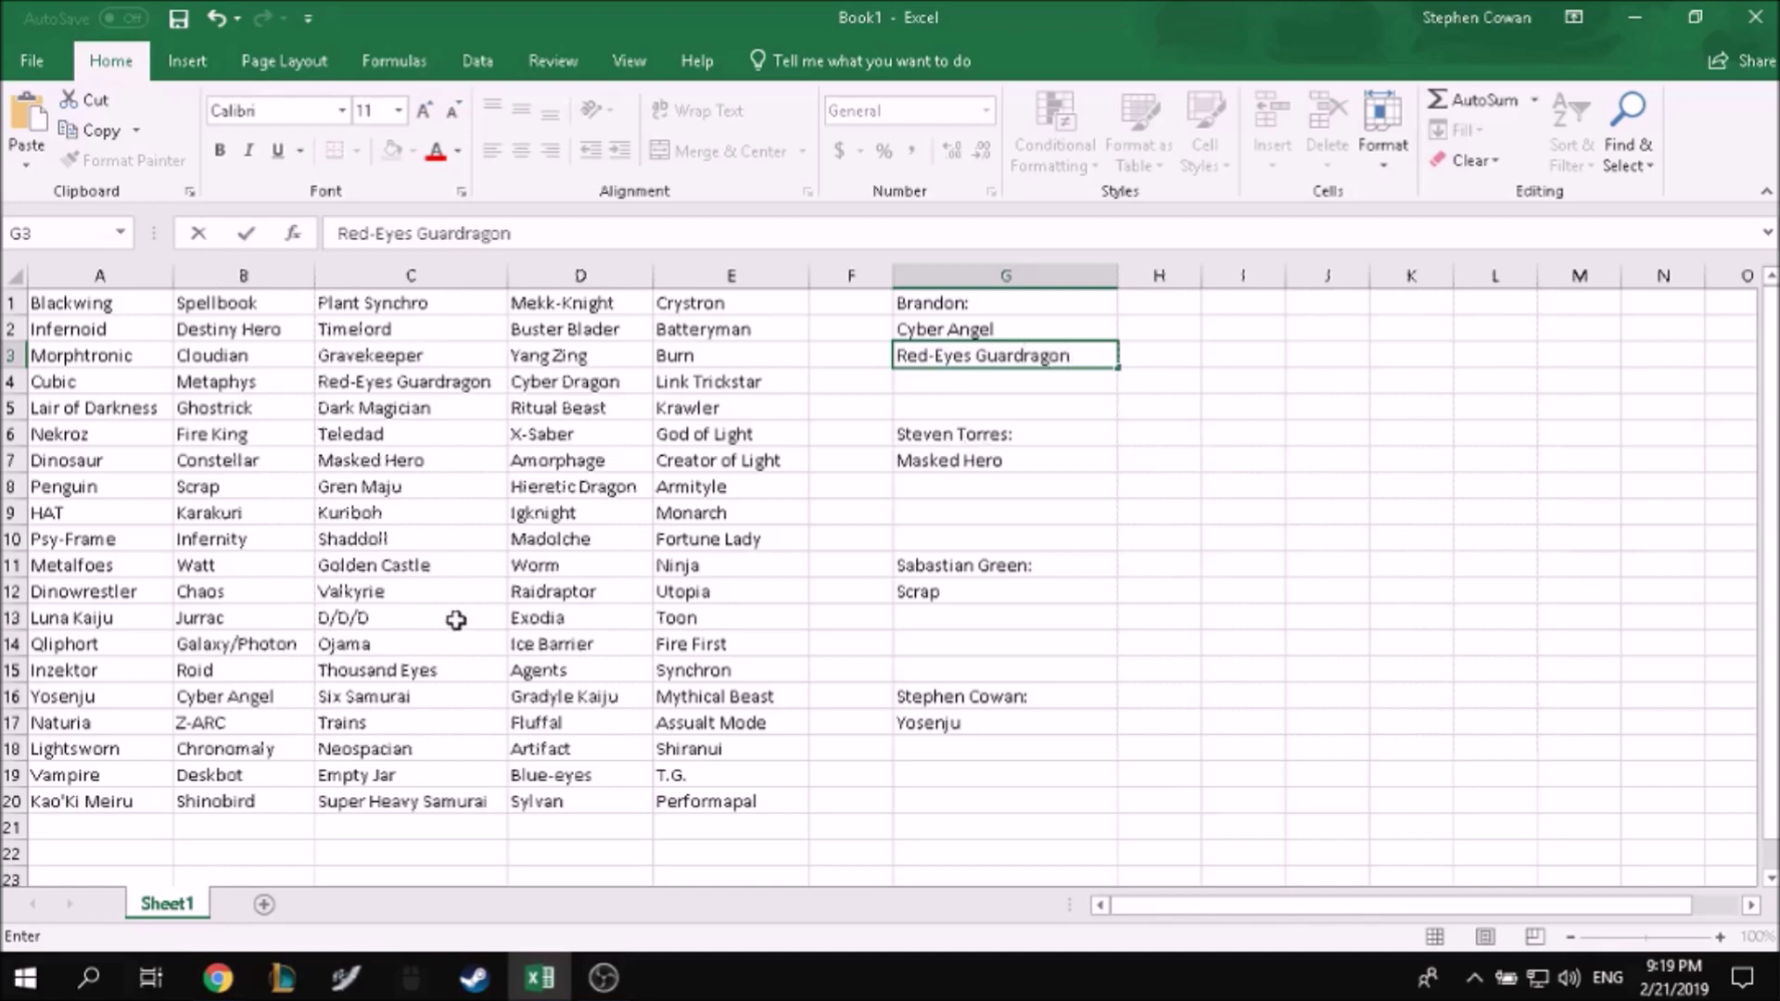
{"action": "left_click", "coordinate": [561, 618]}
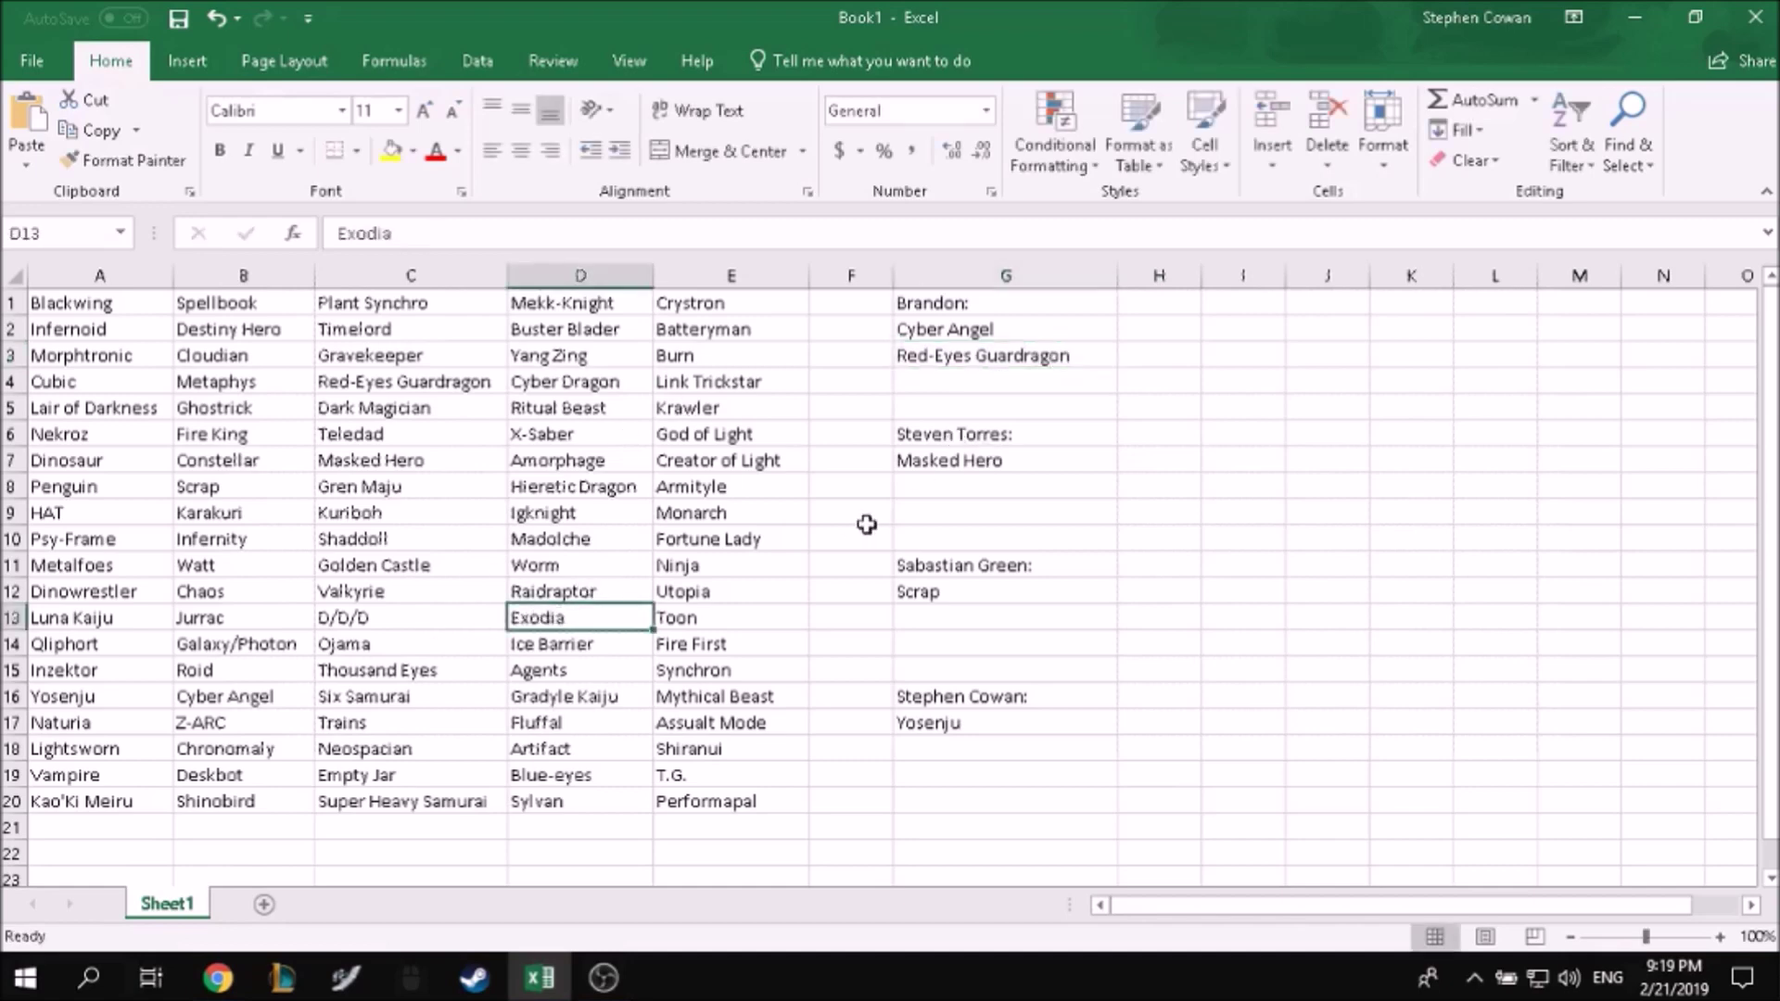
Step: Enter Exodia in cell G8 as the second player's second deck
{"action": "left_click", "coordinate": [948, 480]}
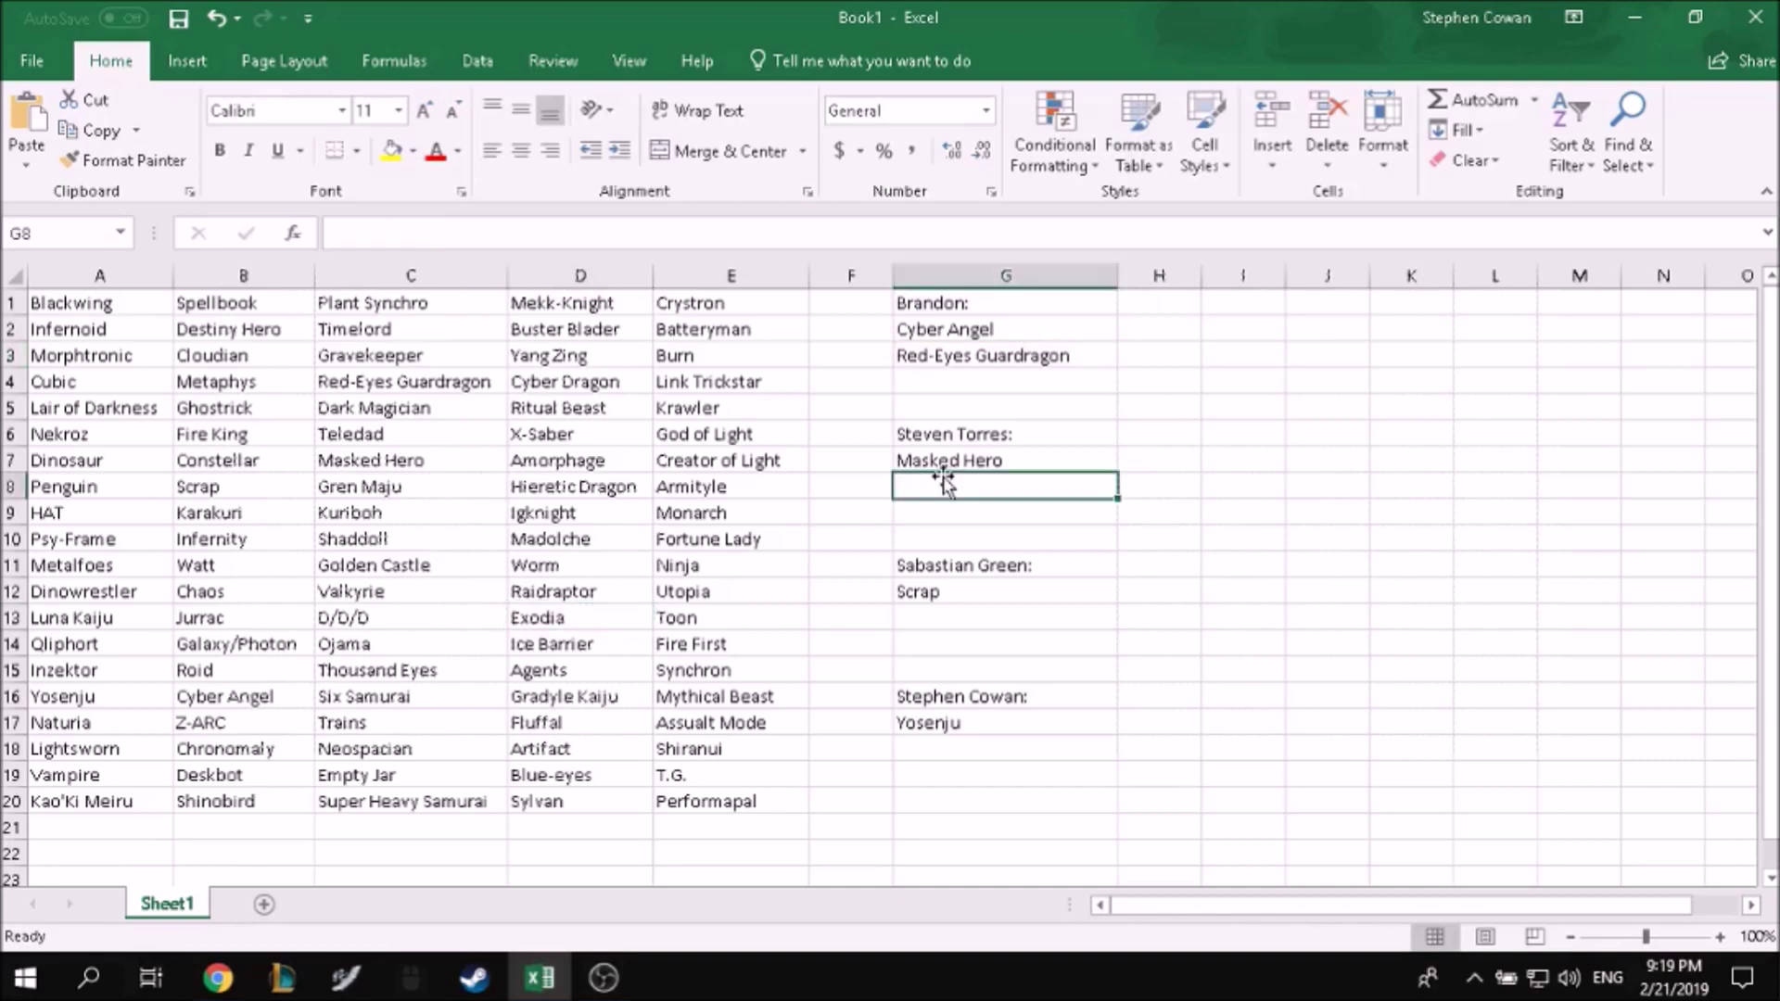
{"action": "type", "text": "Exodia"}
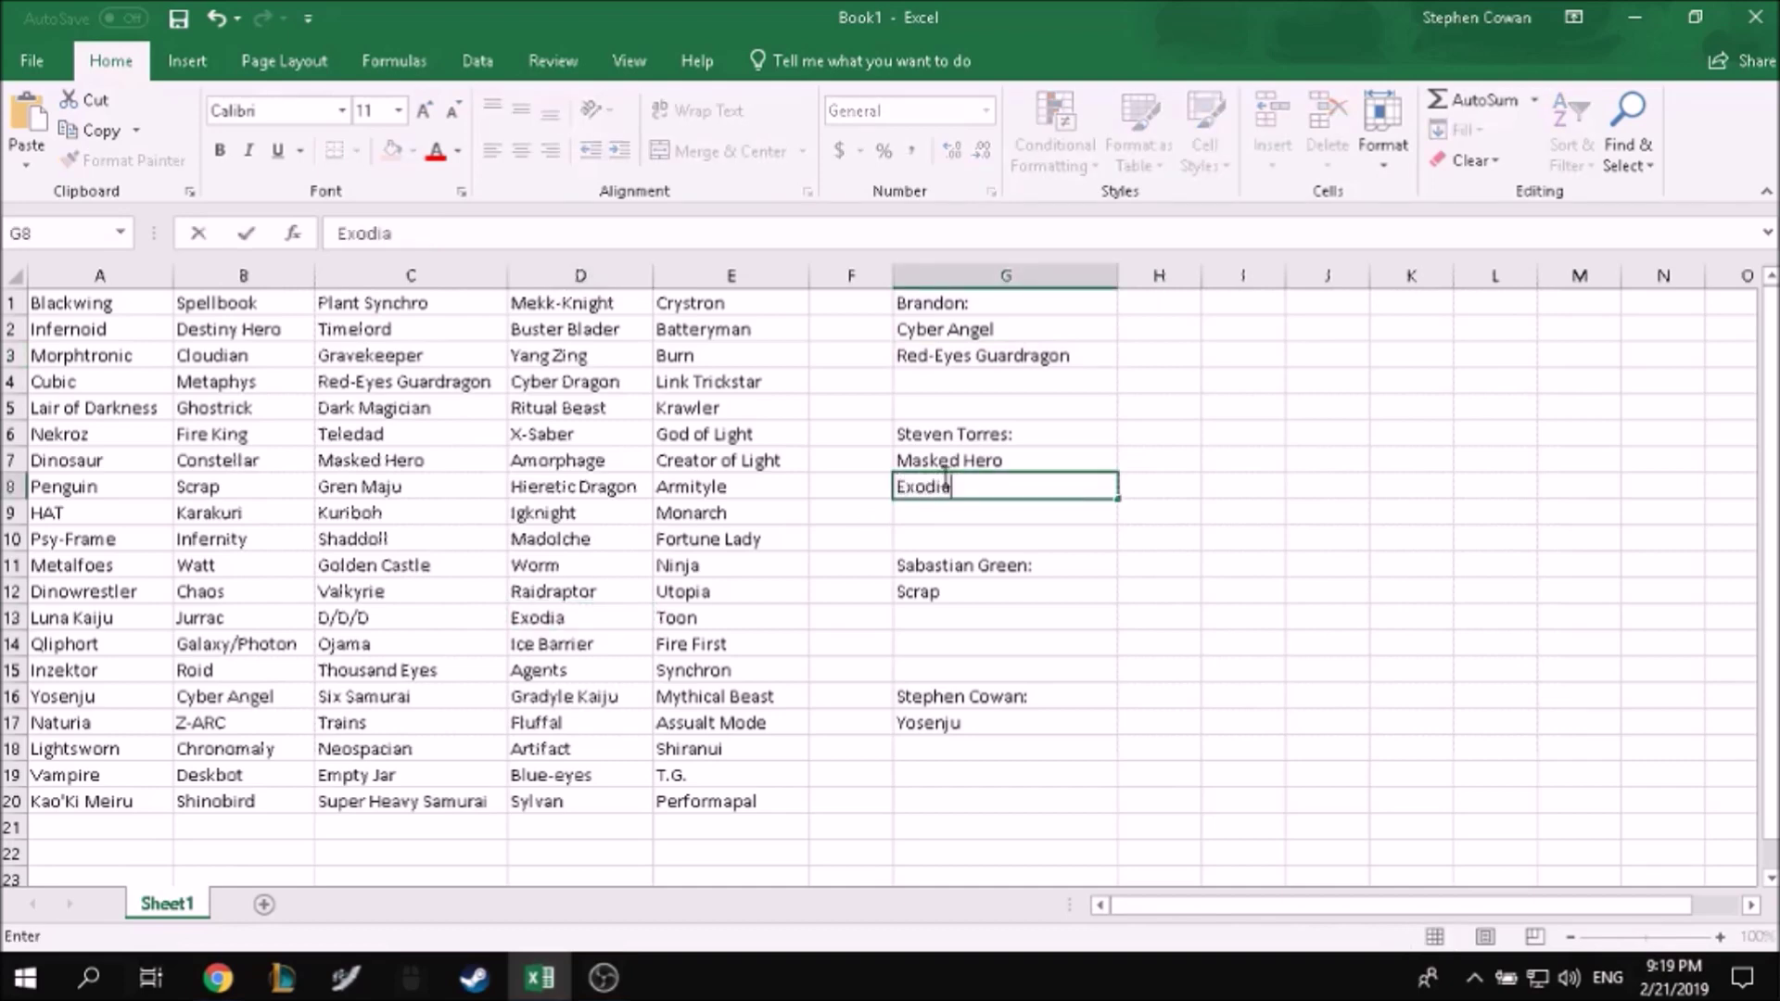
{"action": "key", "text": "Return"}
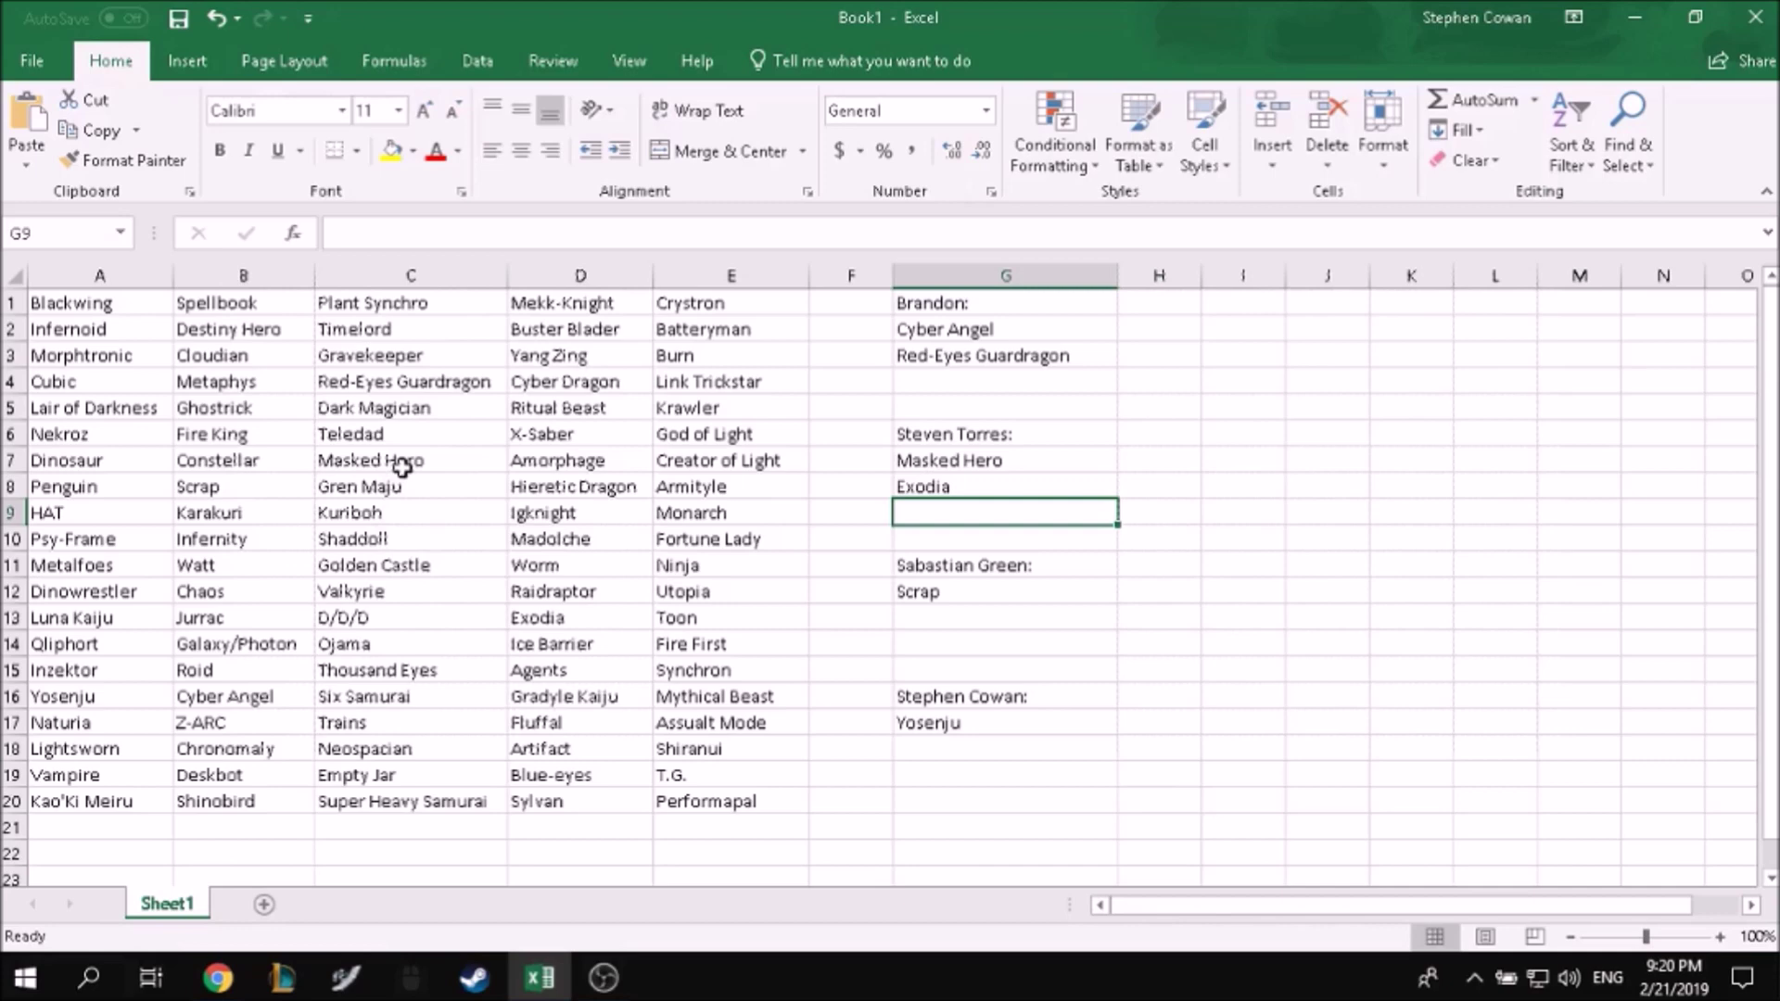
Step: Enter Trains in cell G13 as the third player's second deck
{"action": "left_click", "coordinate": [975, 613]}
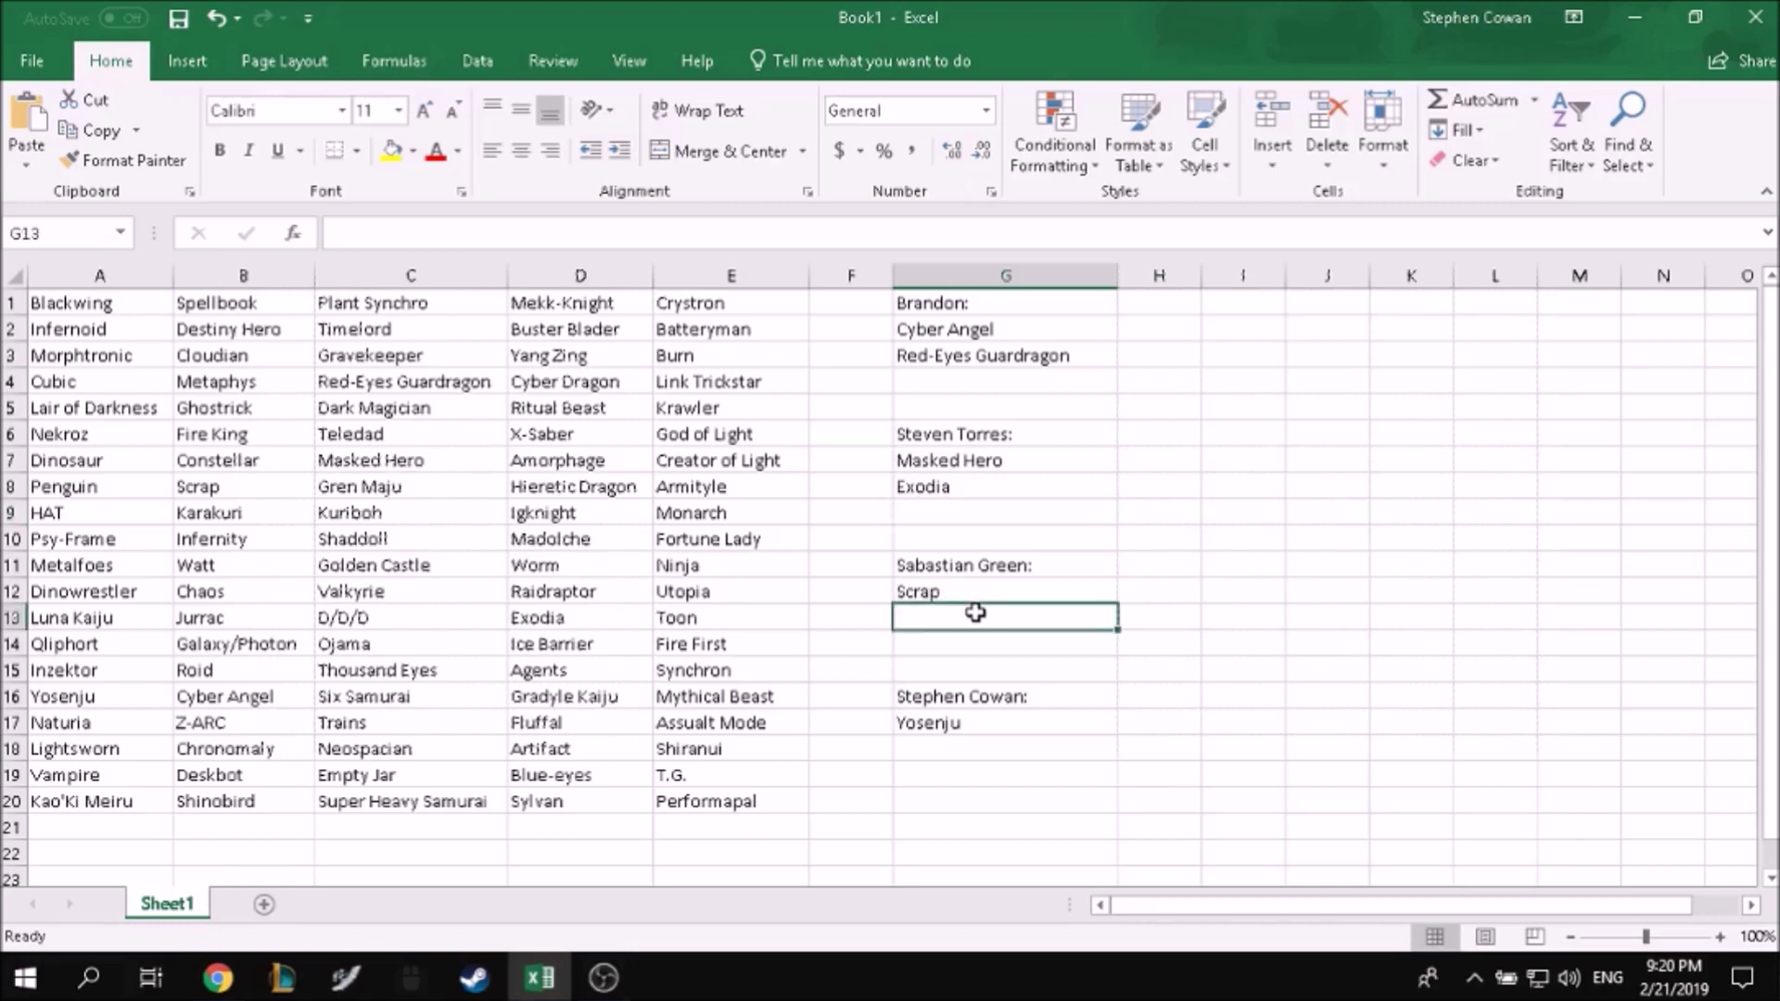
{"action": "type", "text": "Trains"}
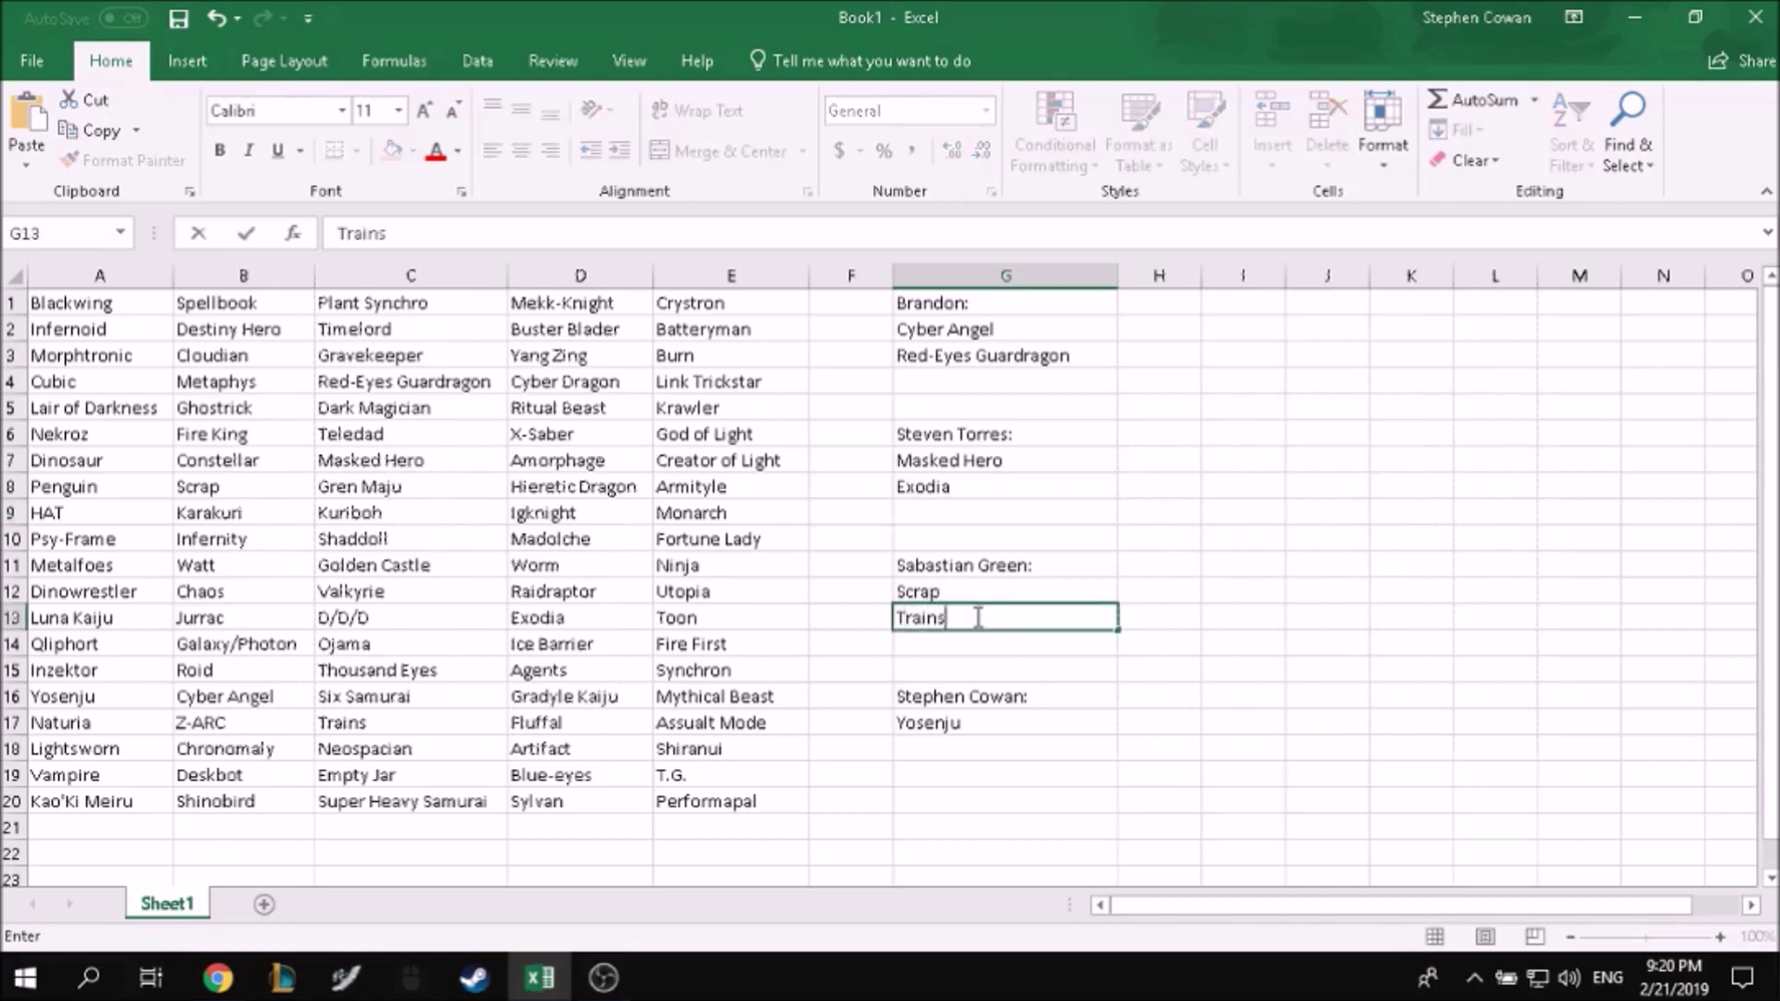
{"action": "key", "text": "Return"}
Step: Generate a random number between 1 and 100 in Chrome, return to Excel and enter Karakuri in cell G18 as the fourth player's second deck
{"action": "mouse_move", "coordinate": [218, 978]}
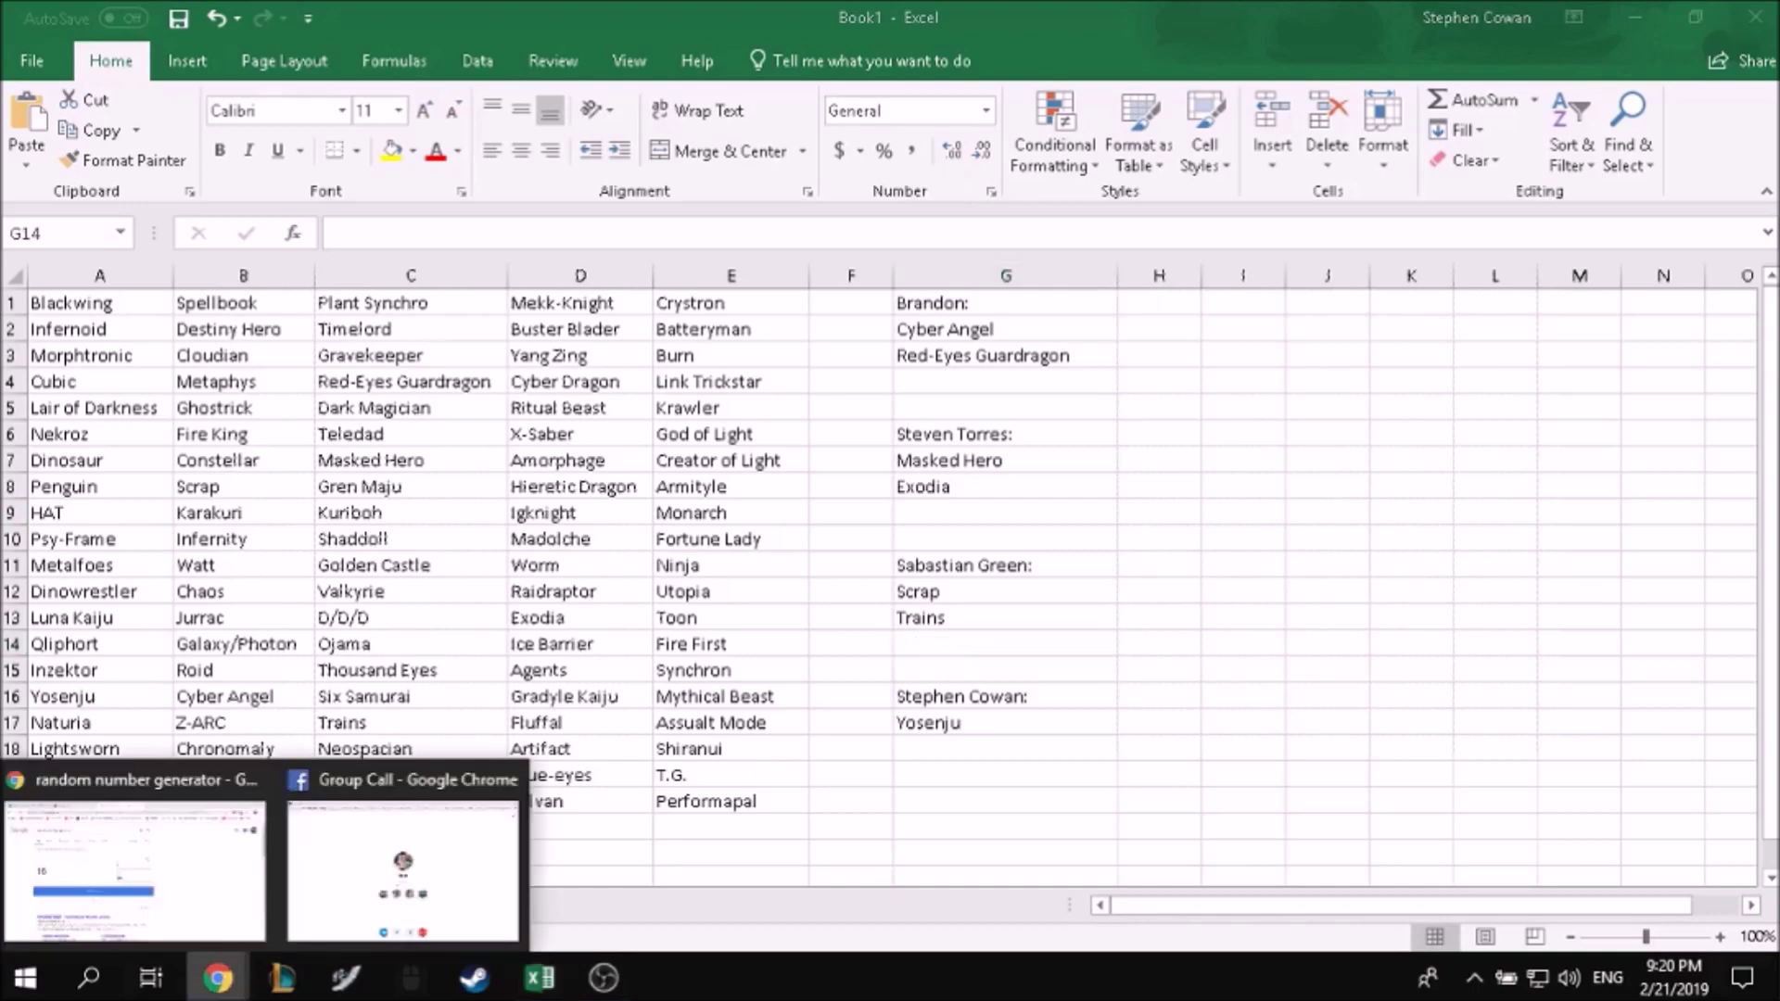
{"action": "left_click", "coordinate": [180, 904]}
{"action": "left_click", "coordinate": [537, 628]}
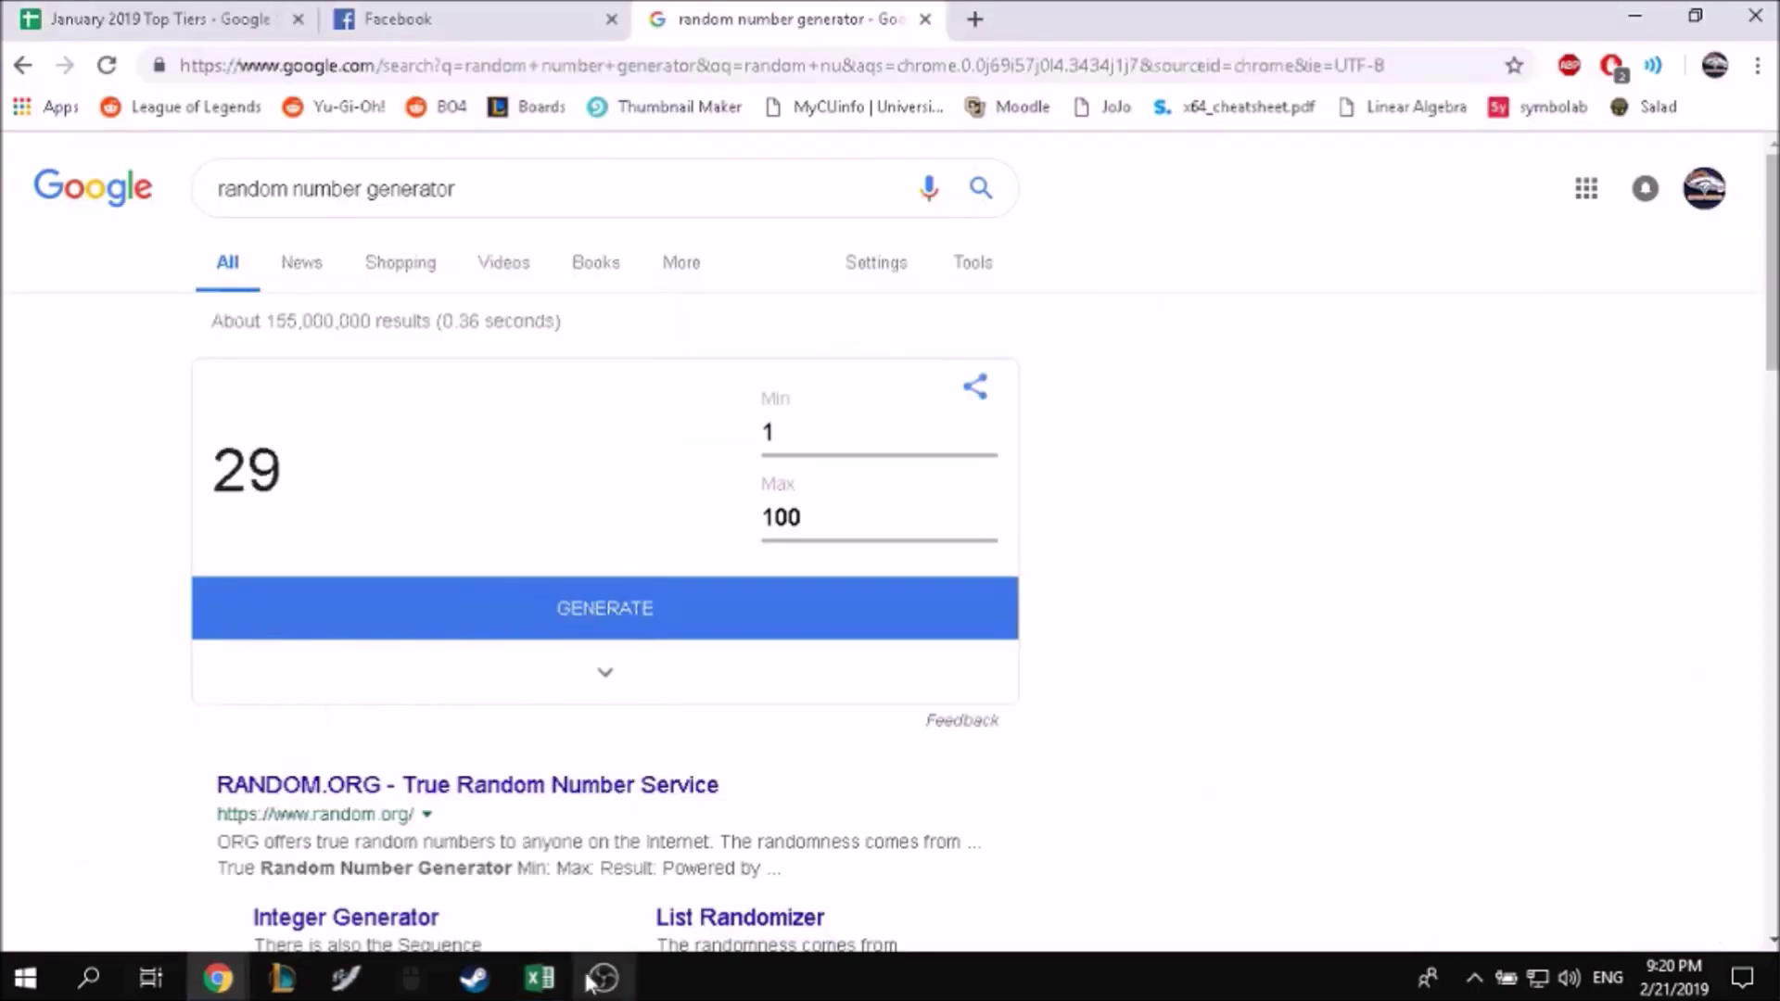
{"action": "left_click", "coordinate": [550, 988]}
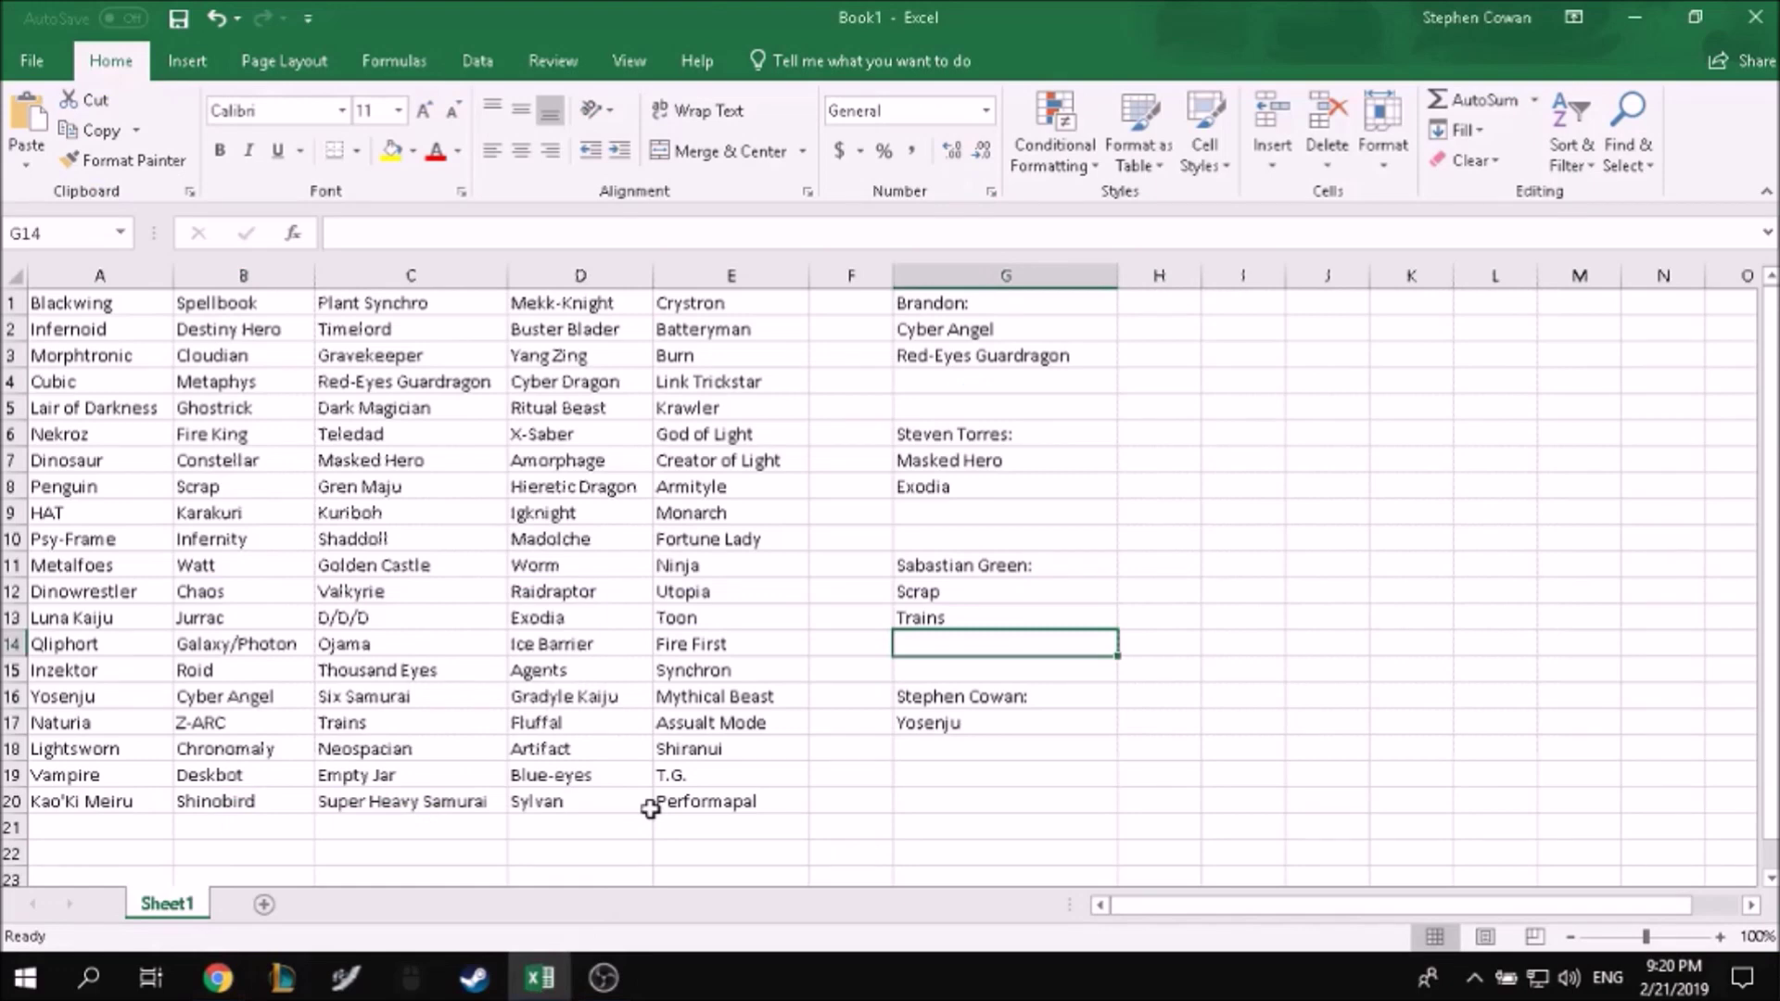
{"action": "left_click", "coordinate": [967, 749]}
{"action": "type", "text": "Karakuri"}
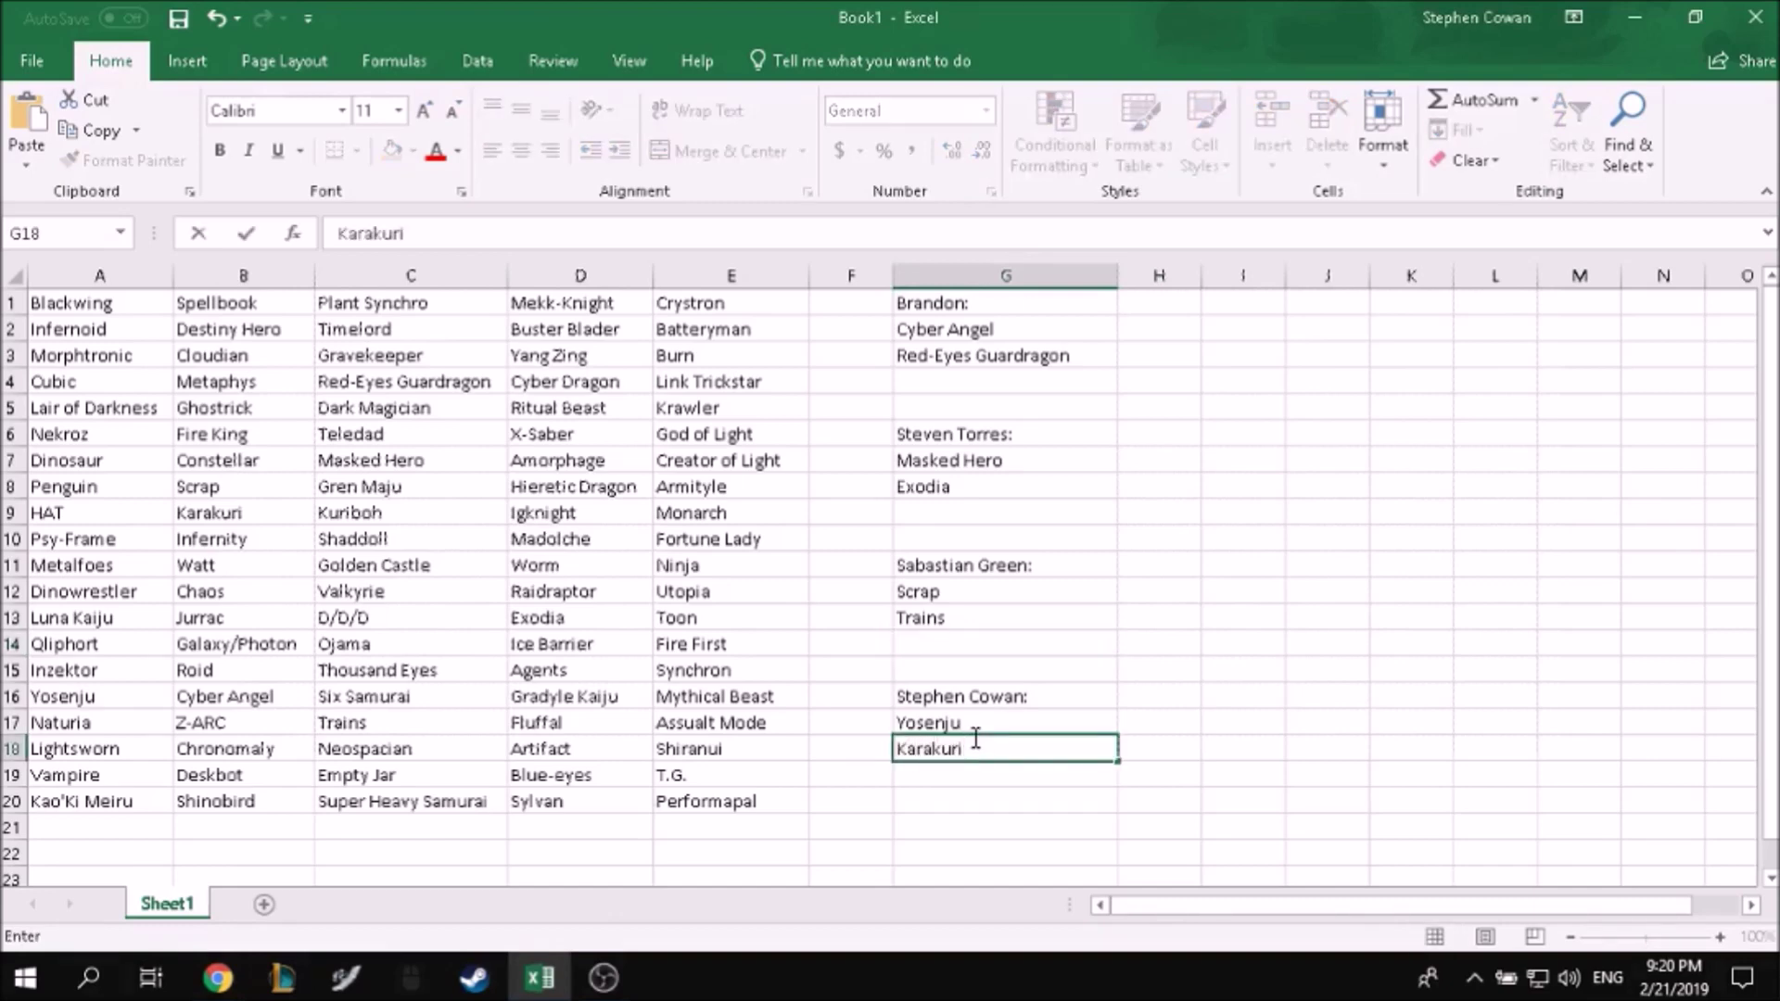
Step: Check the random number page in Chrome and enter Neospacian in Excel cell G4 as the first player's third deck
{"action": "left_click", "coordinate": [1024, 391]}
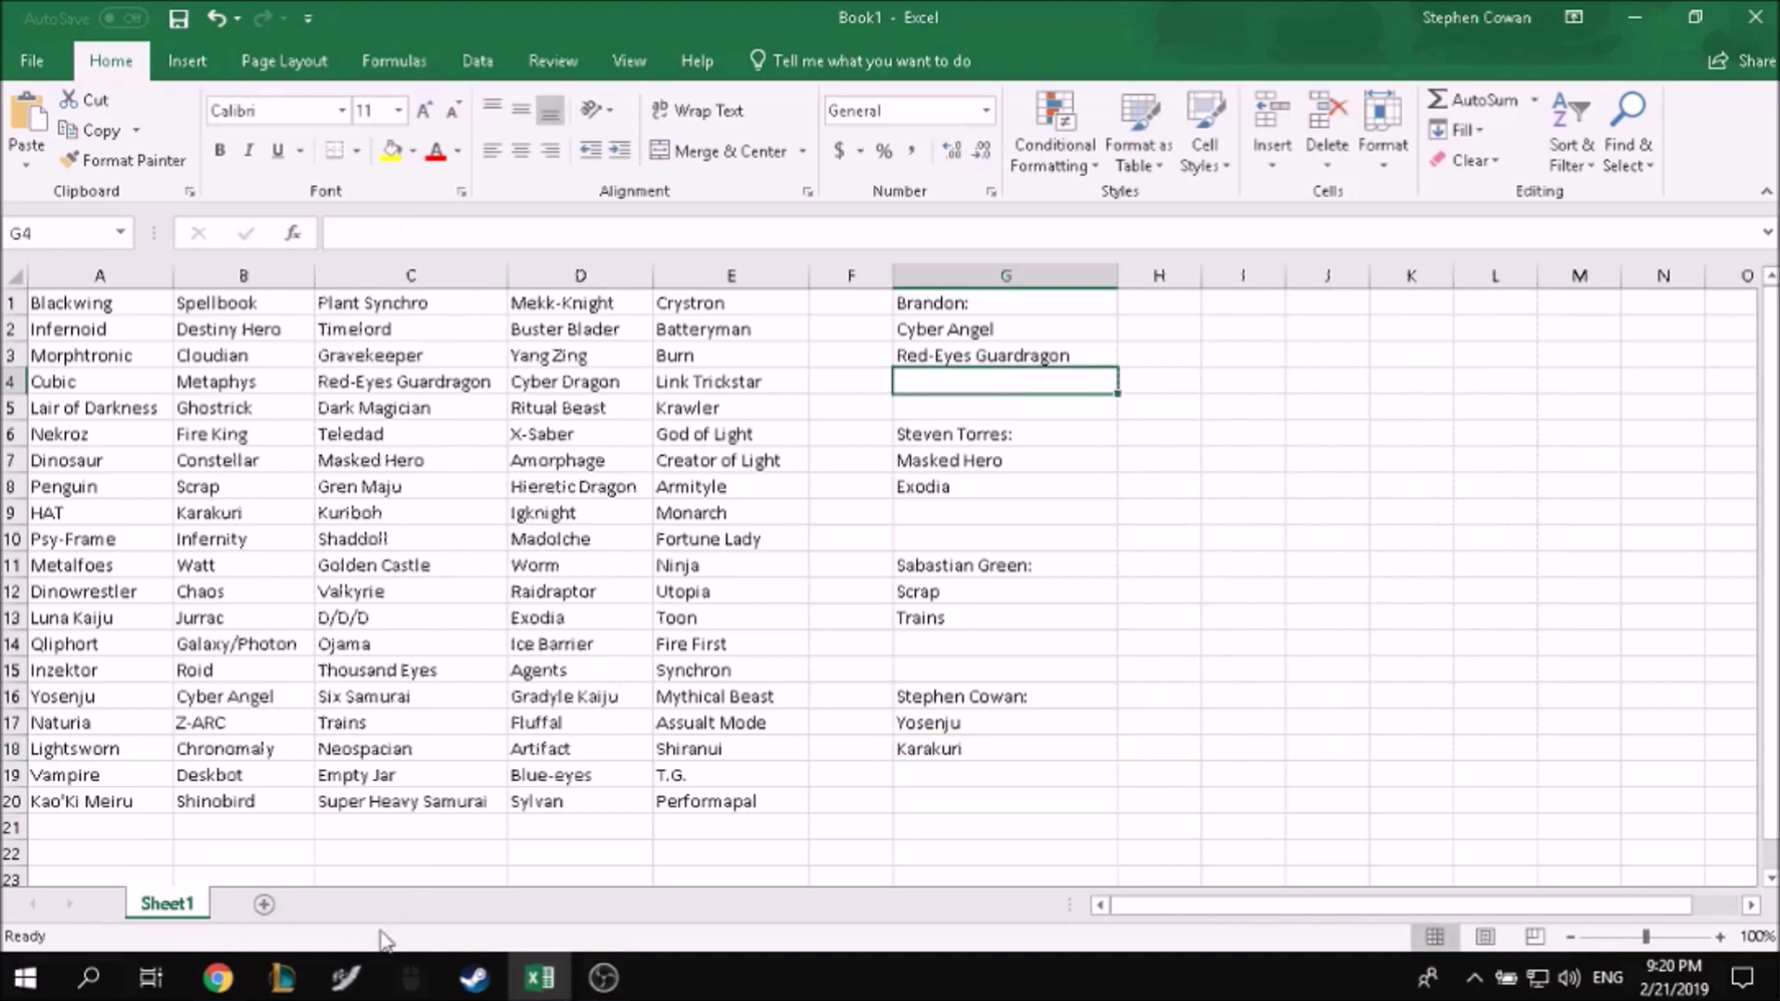
{"action": "left_click", "coordinate": [218, 979]}
{"action": "scroll", "coordinate": [483, 678], "scroll_direction": "down", "scroll_amount": 4}
{"action": "type", "text": "Ne"}
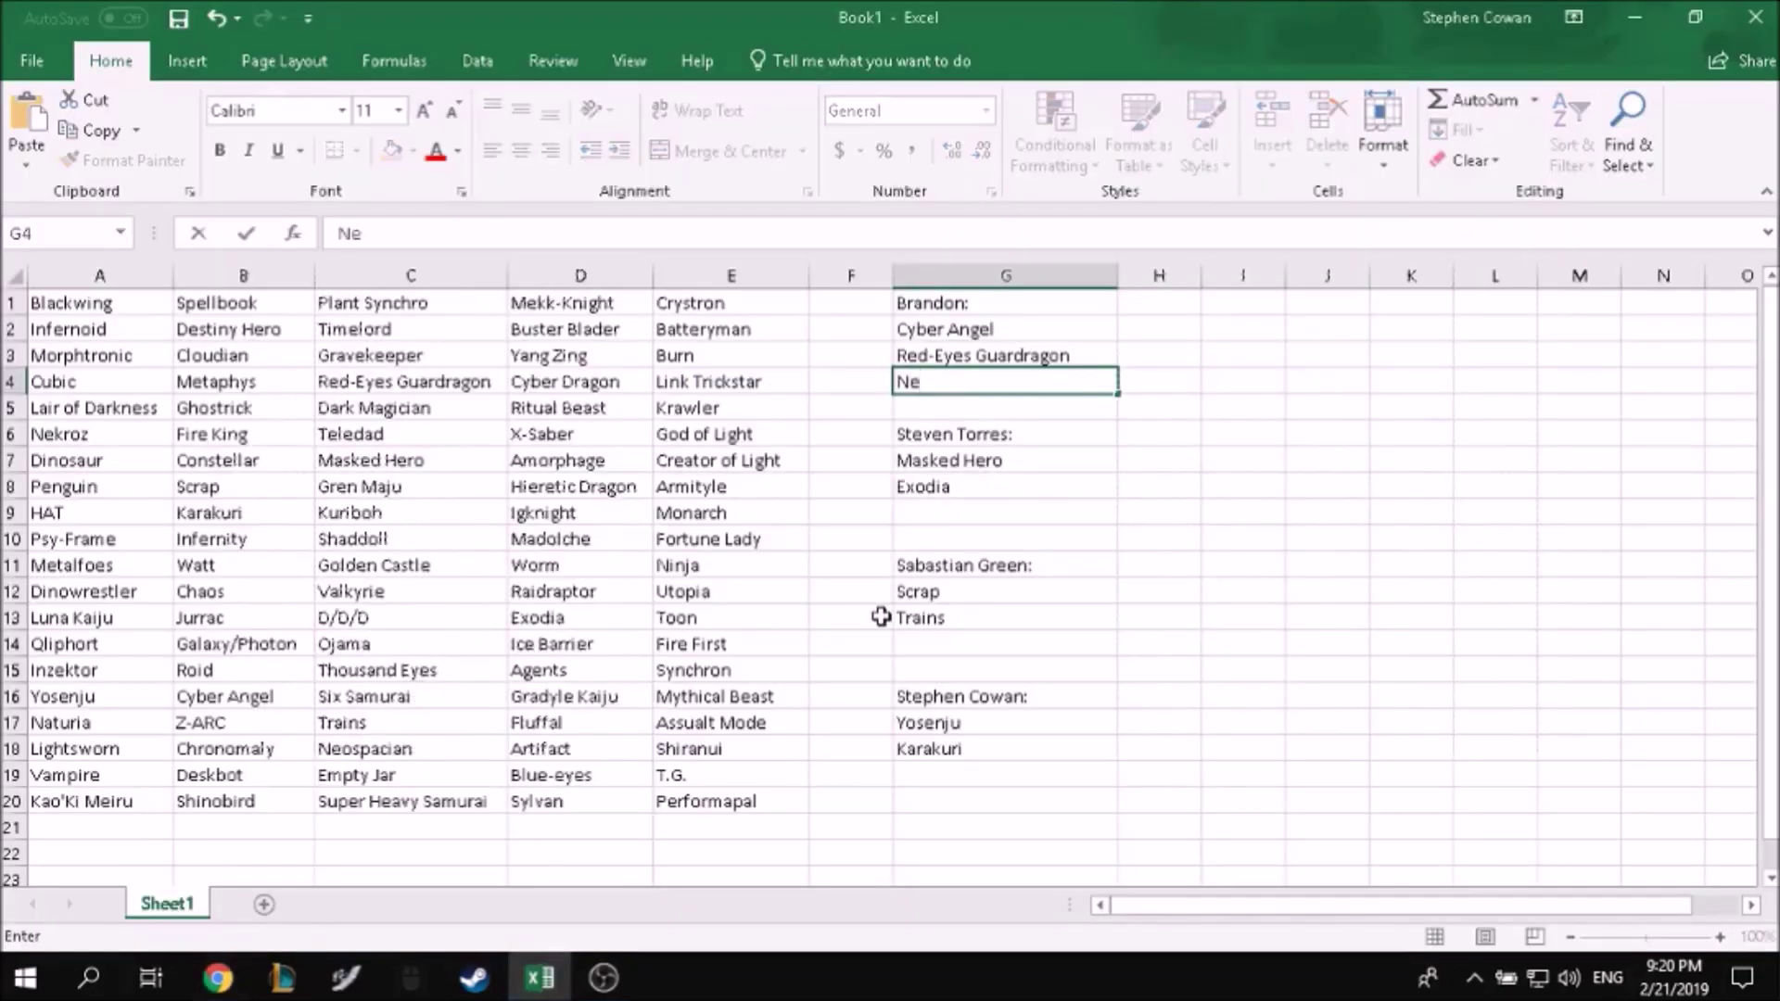
{"action": "type", "text": "ospacian"}
{"action": "key", "text": "Return"}
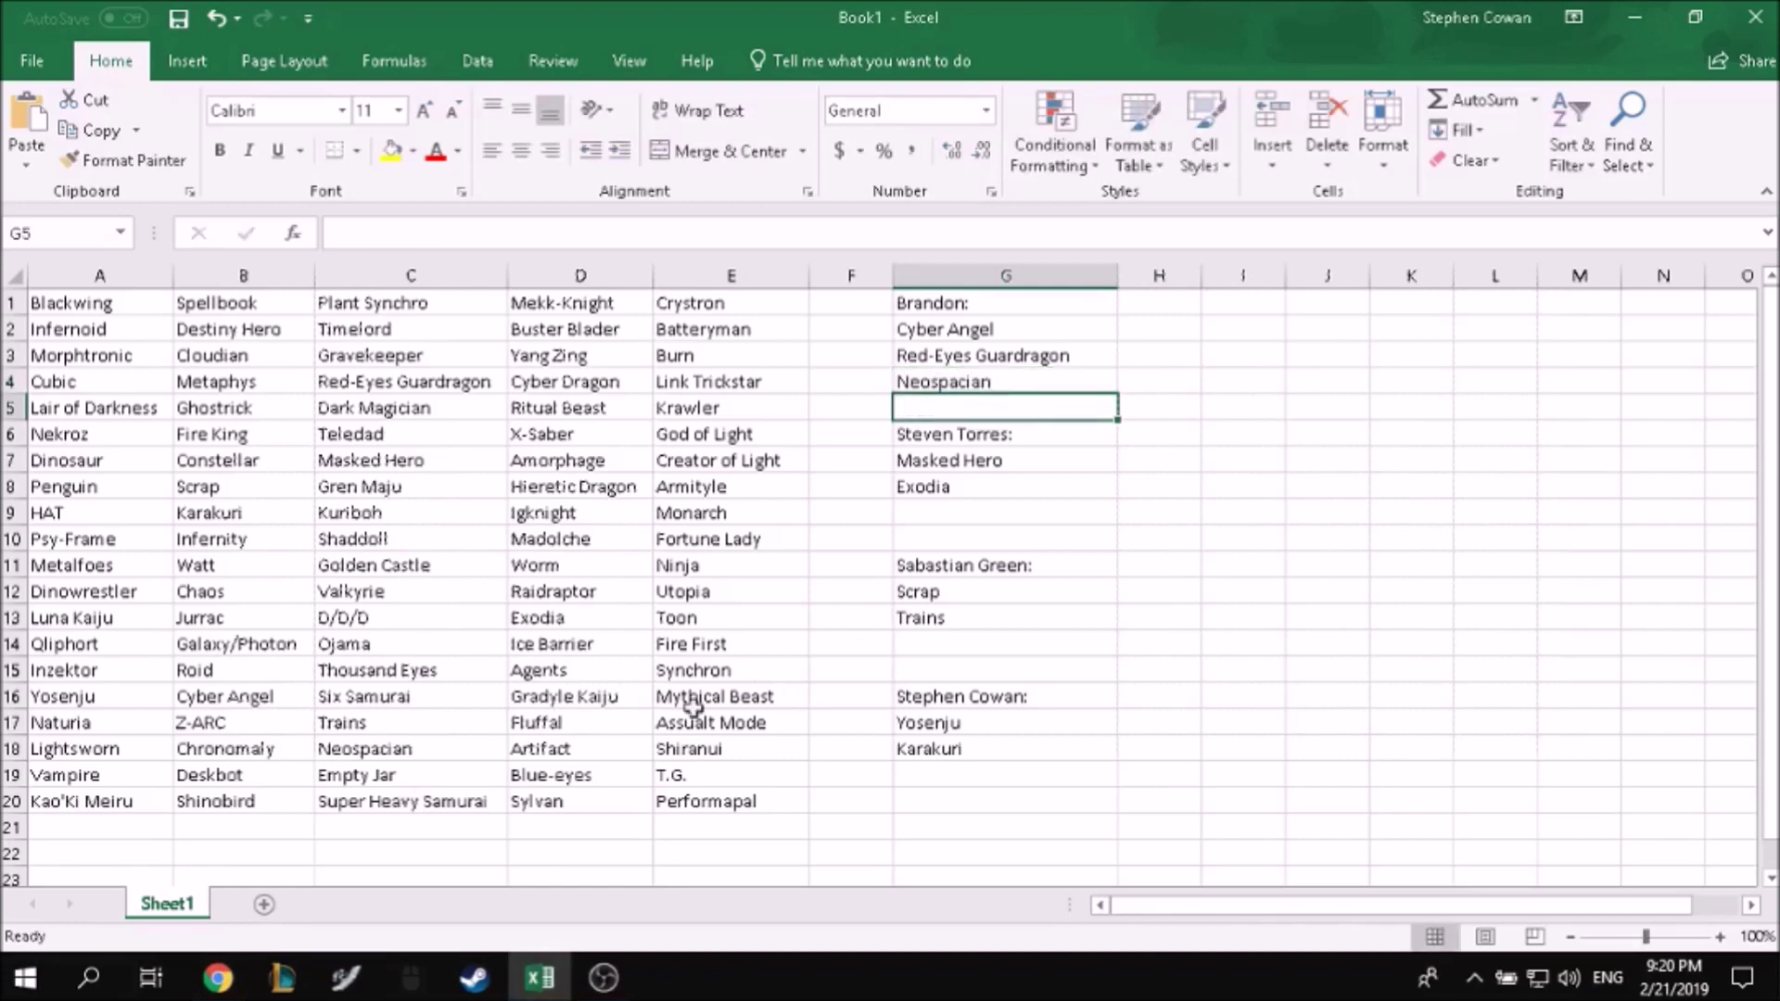
Step: Check the RANDOM.ORG page in Chrome and enter Assault Mode in Excel cell G9 as the second player's third deck
{"action": "mouse_move", "coordinate": [217, 978]}
{"action": "left_click", "coordinate": [241, 920]}
{"action": "scroll", "coordinate": [397, 795], "scroll_direction": "down", "scroll_amount": 4}
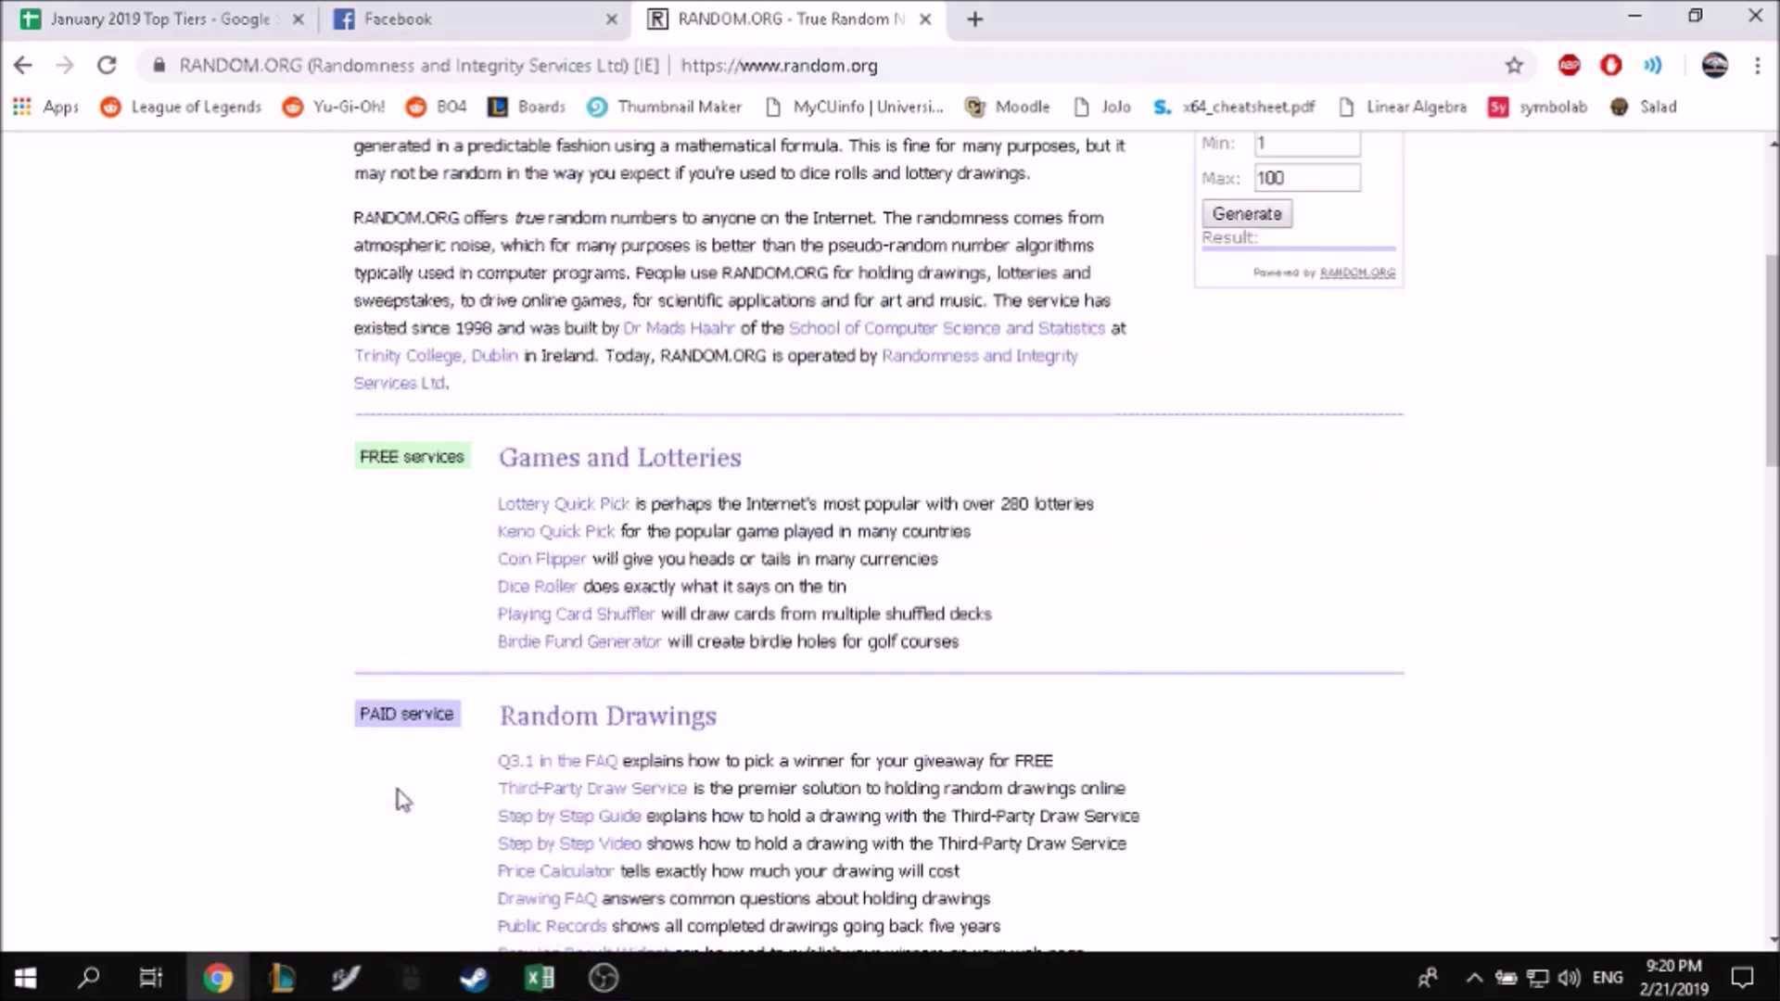
{"action": "scroll", "coordinate": [515, 765], "scroll_direction": "up", "scroll_amount": 4}
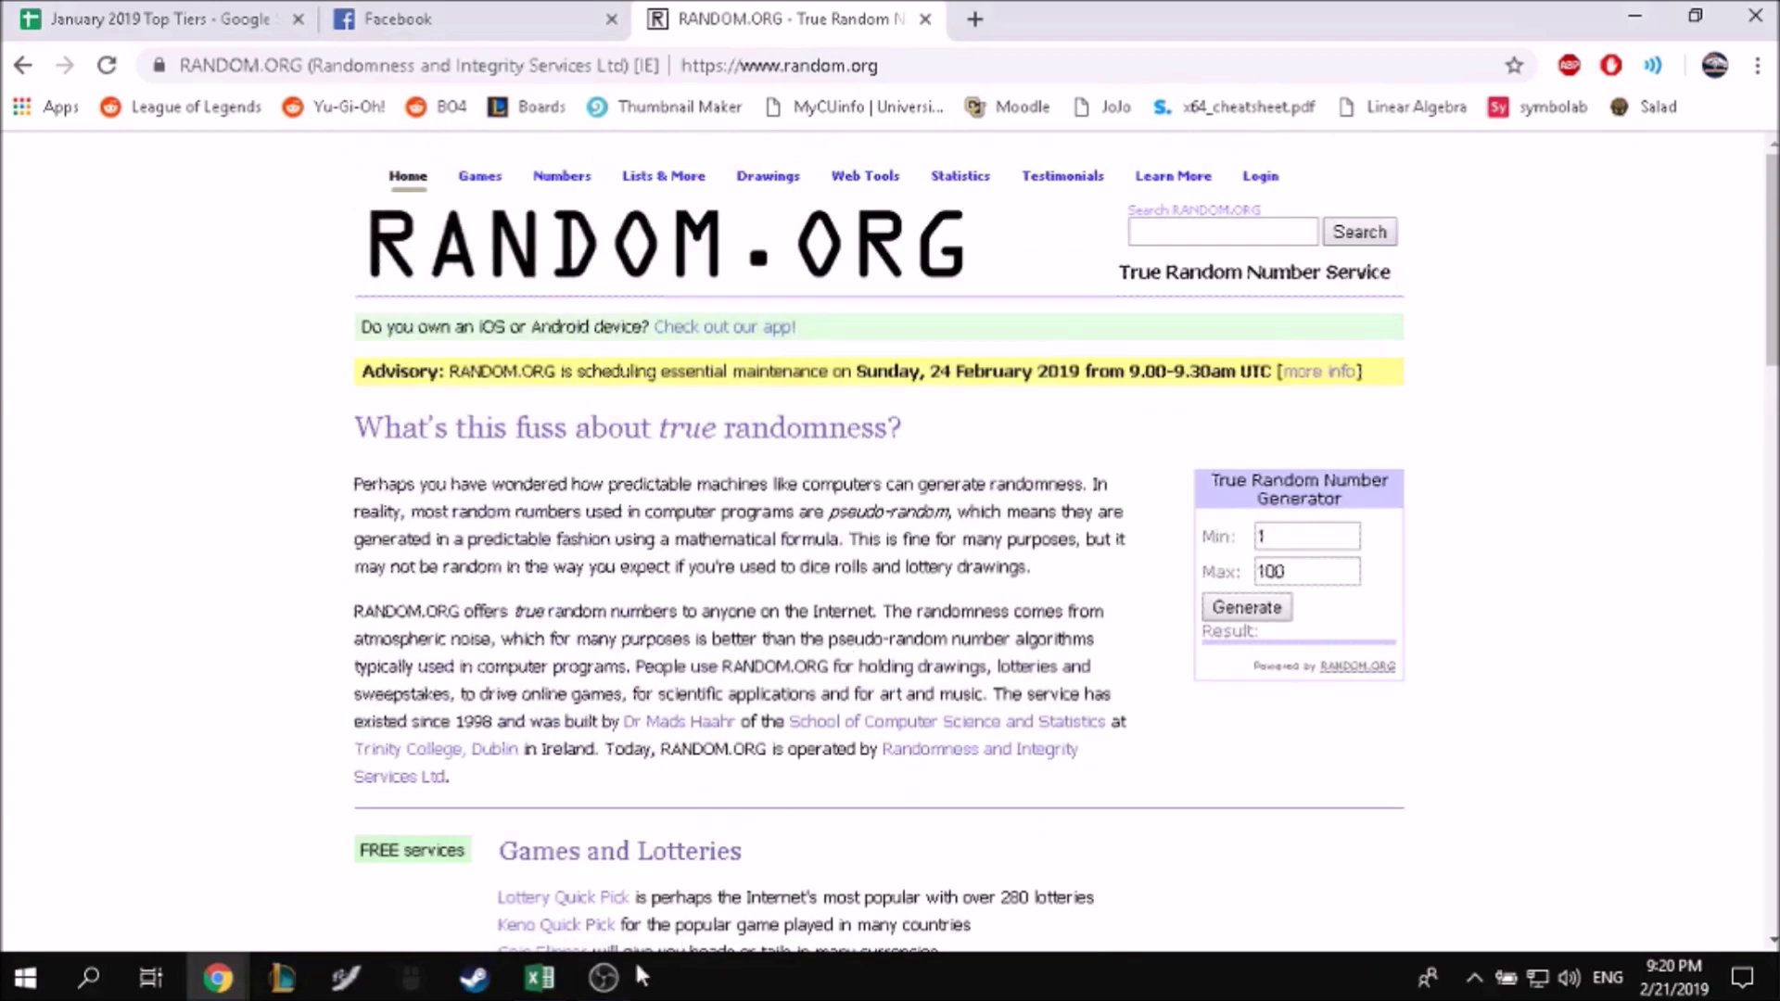
{"action": "left_click", "coordinate": [540, 978]}
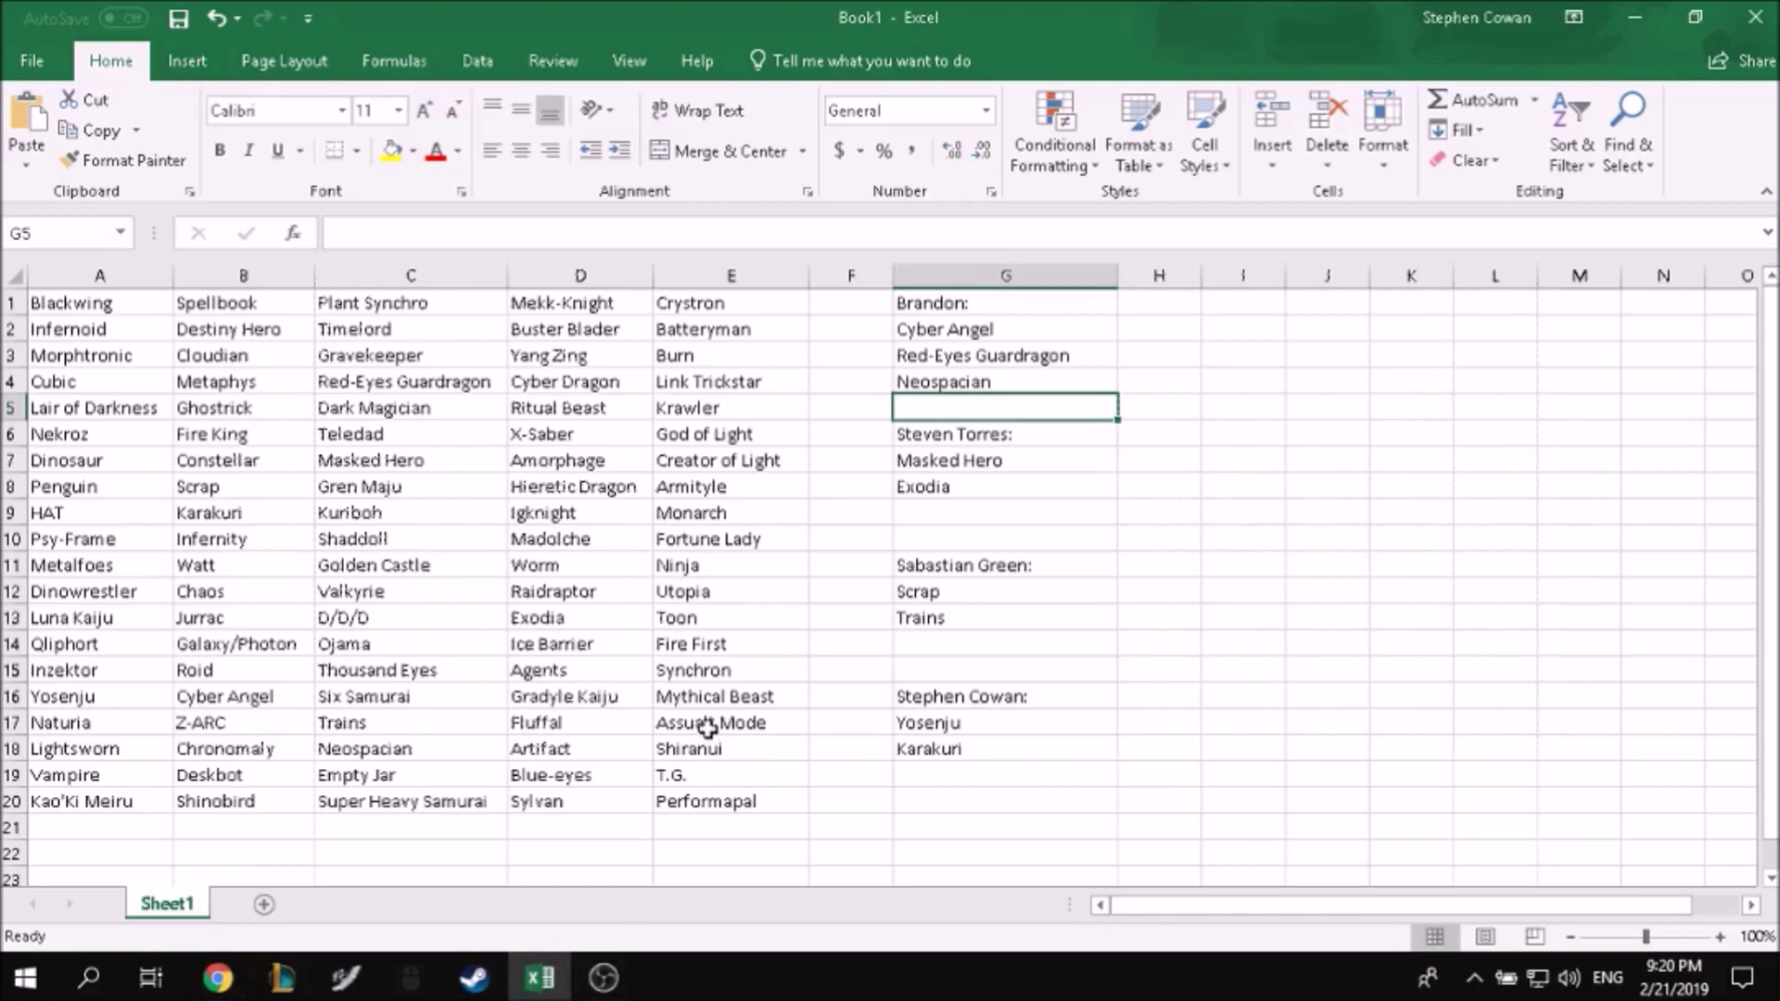
{"action": "key", "text": "Down"}
{"action": "key", "text": "Down"}
{"action": "key", "text": "Down"}
{"action": "key", "text": "Down"}
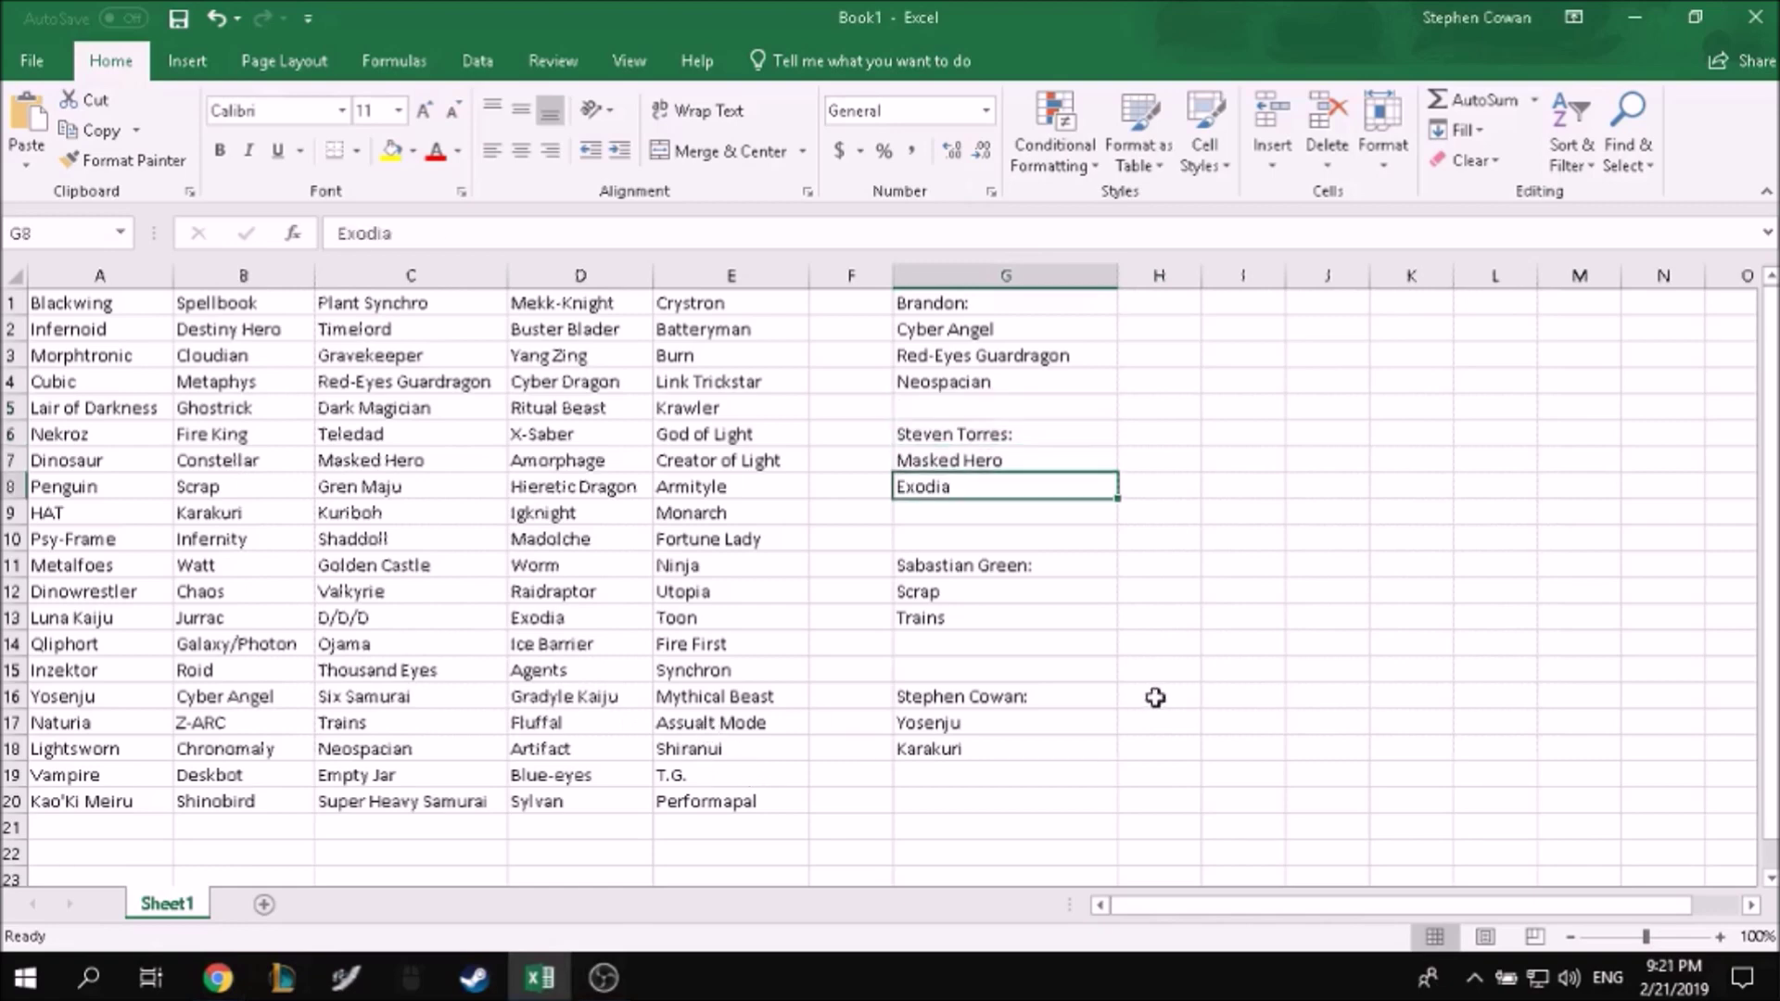
{"action": "type", "text": "Assa"}
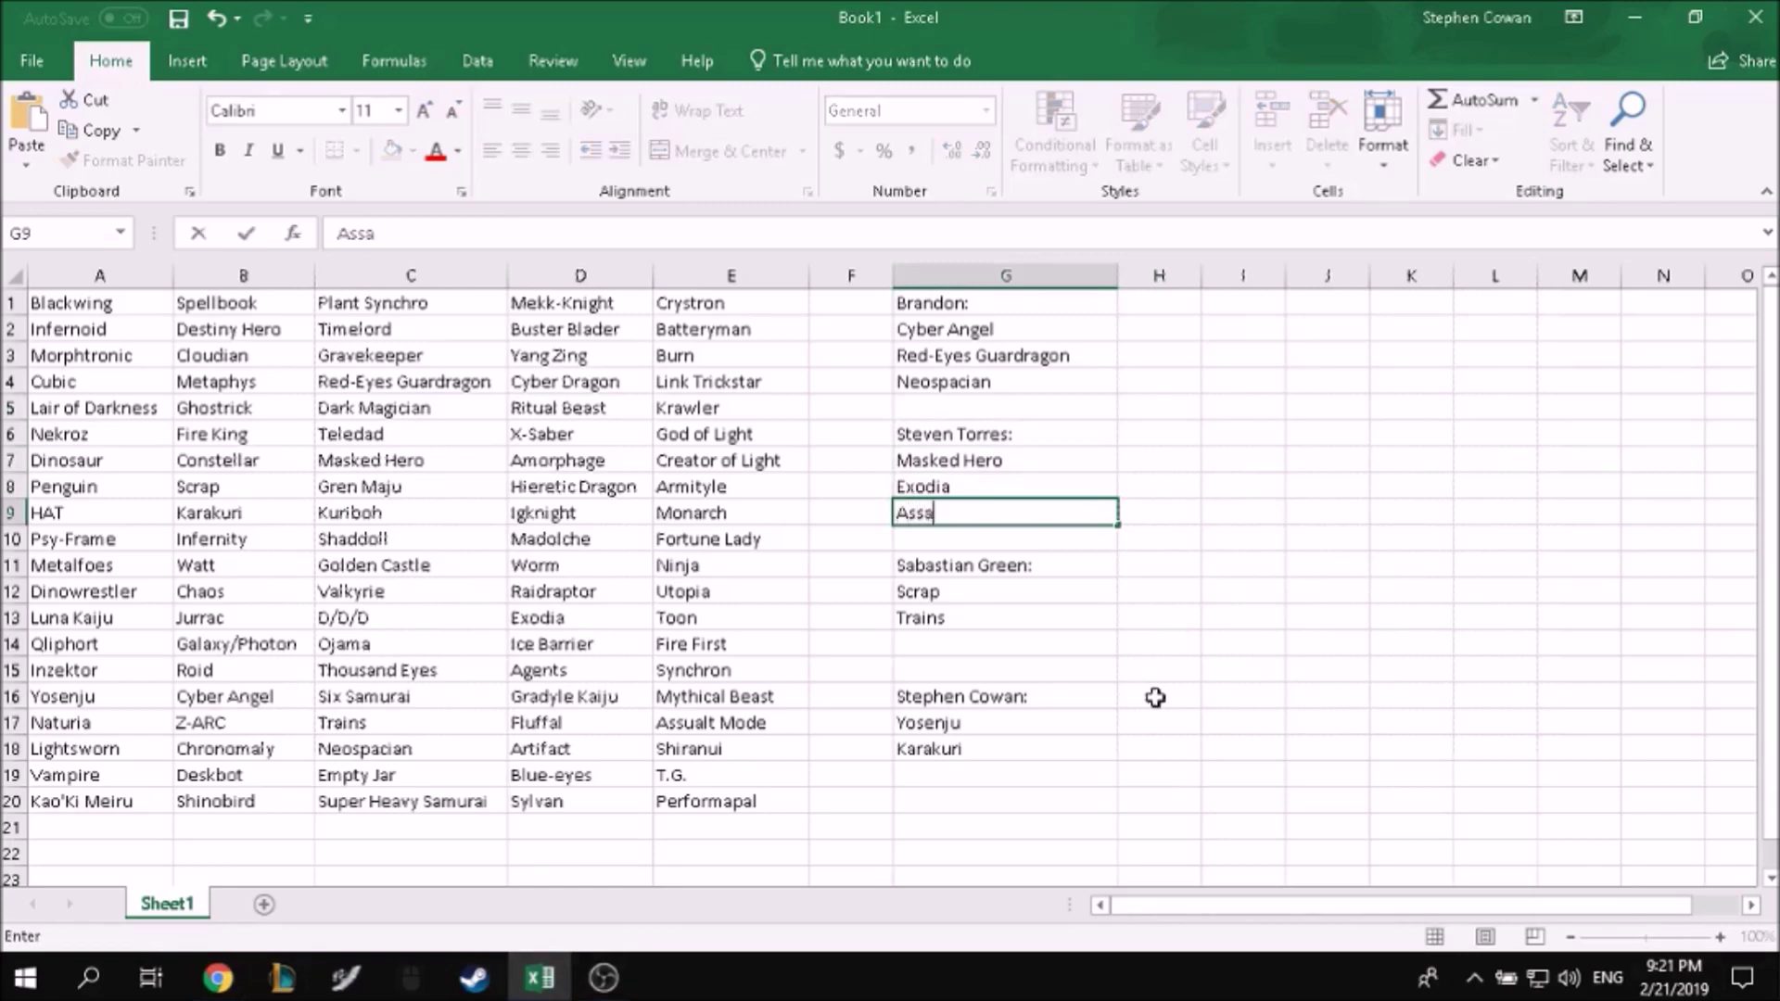
{"action": "type", "text": "ult Mode"}
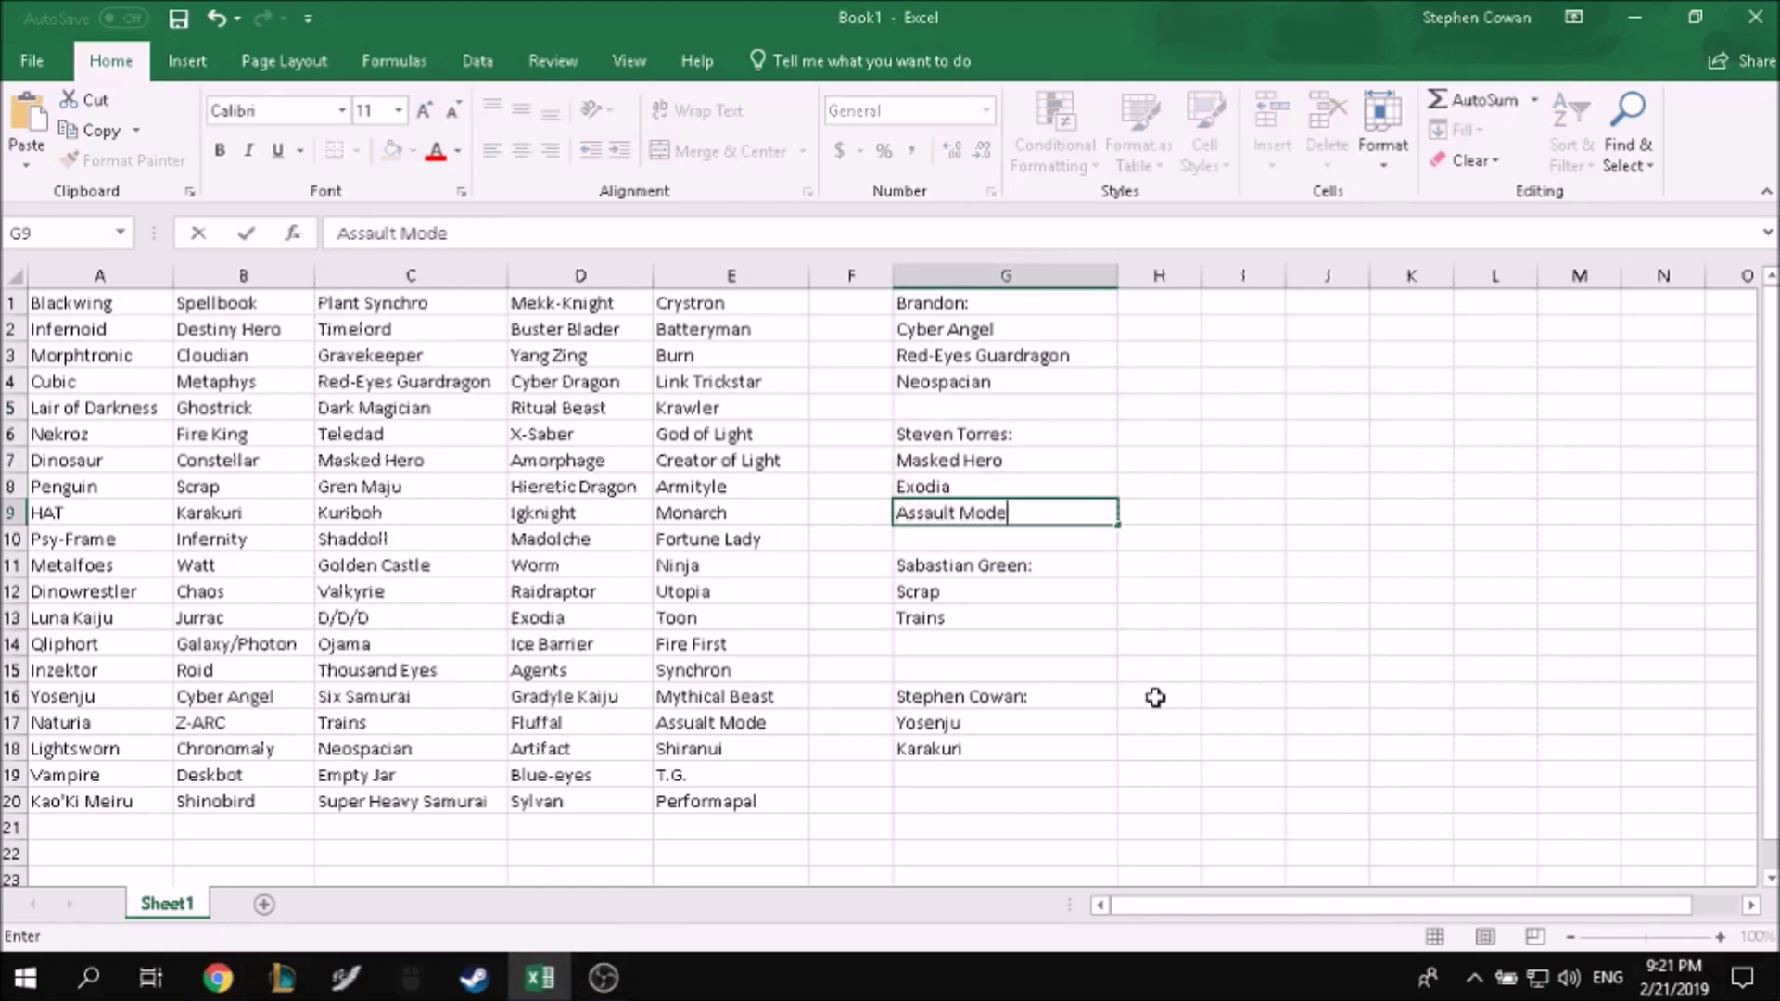
{"action": "key", "text": "Return"}
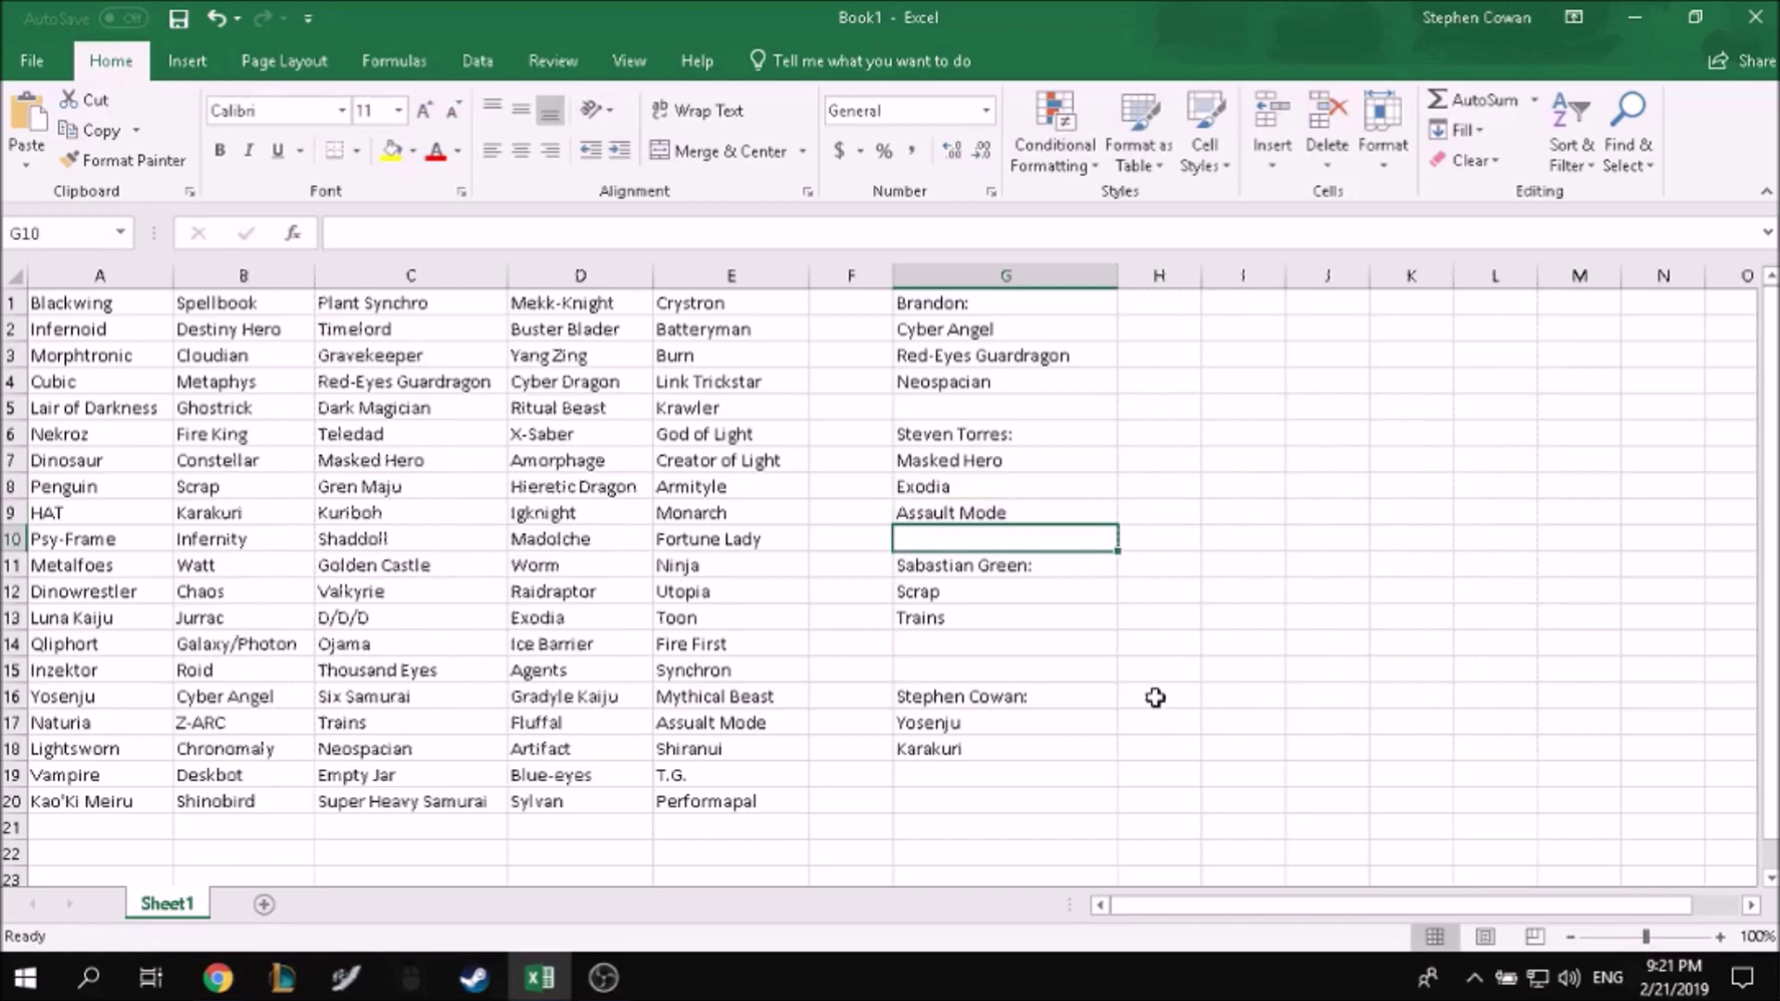
Step: Enter Watt in cell G14 as the third player's third deck
{"action": "left_click", "coordinate": [1089, 646]}
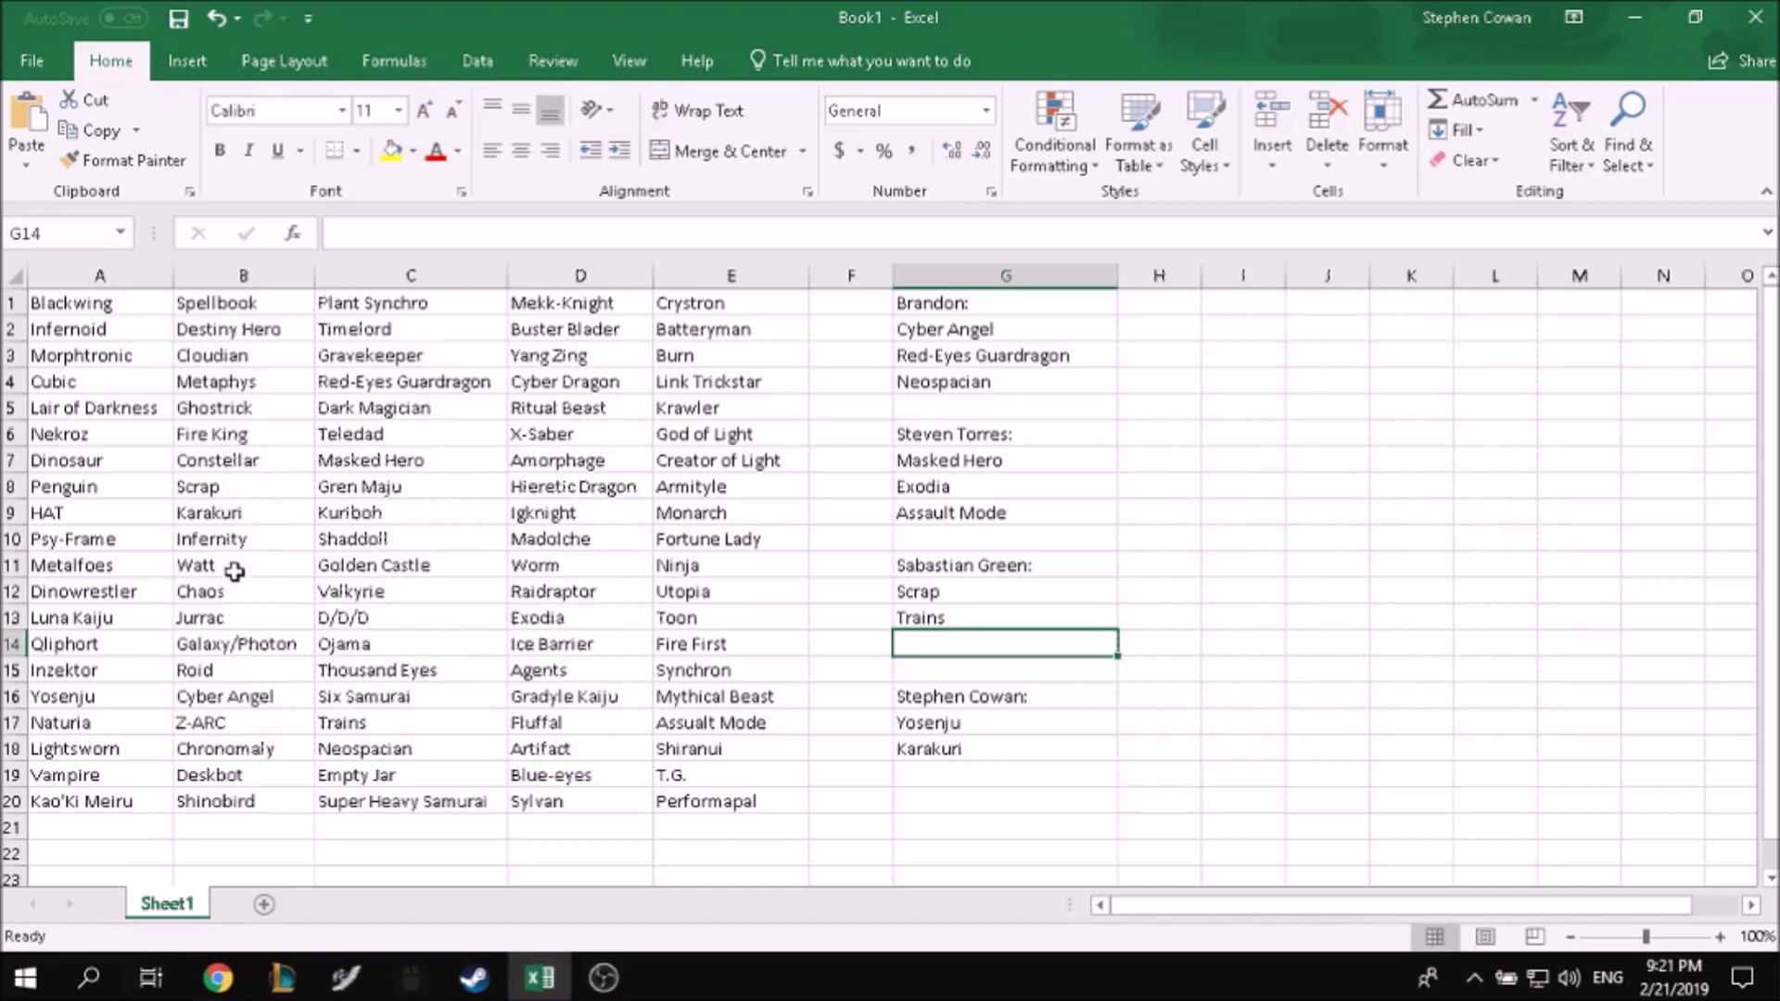
{"action": "type", "text": "Watt"}
{"action": "key", "text": "Return"}
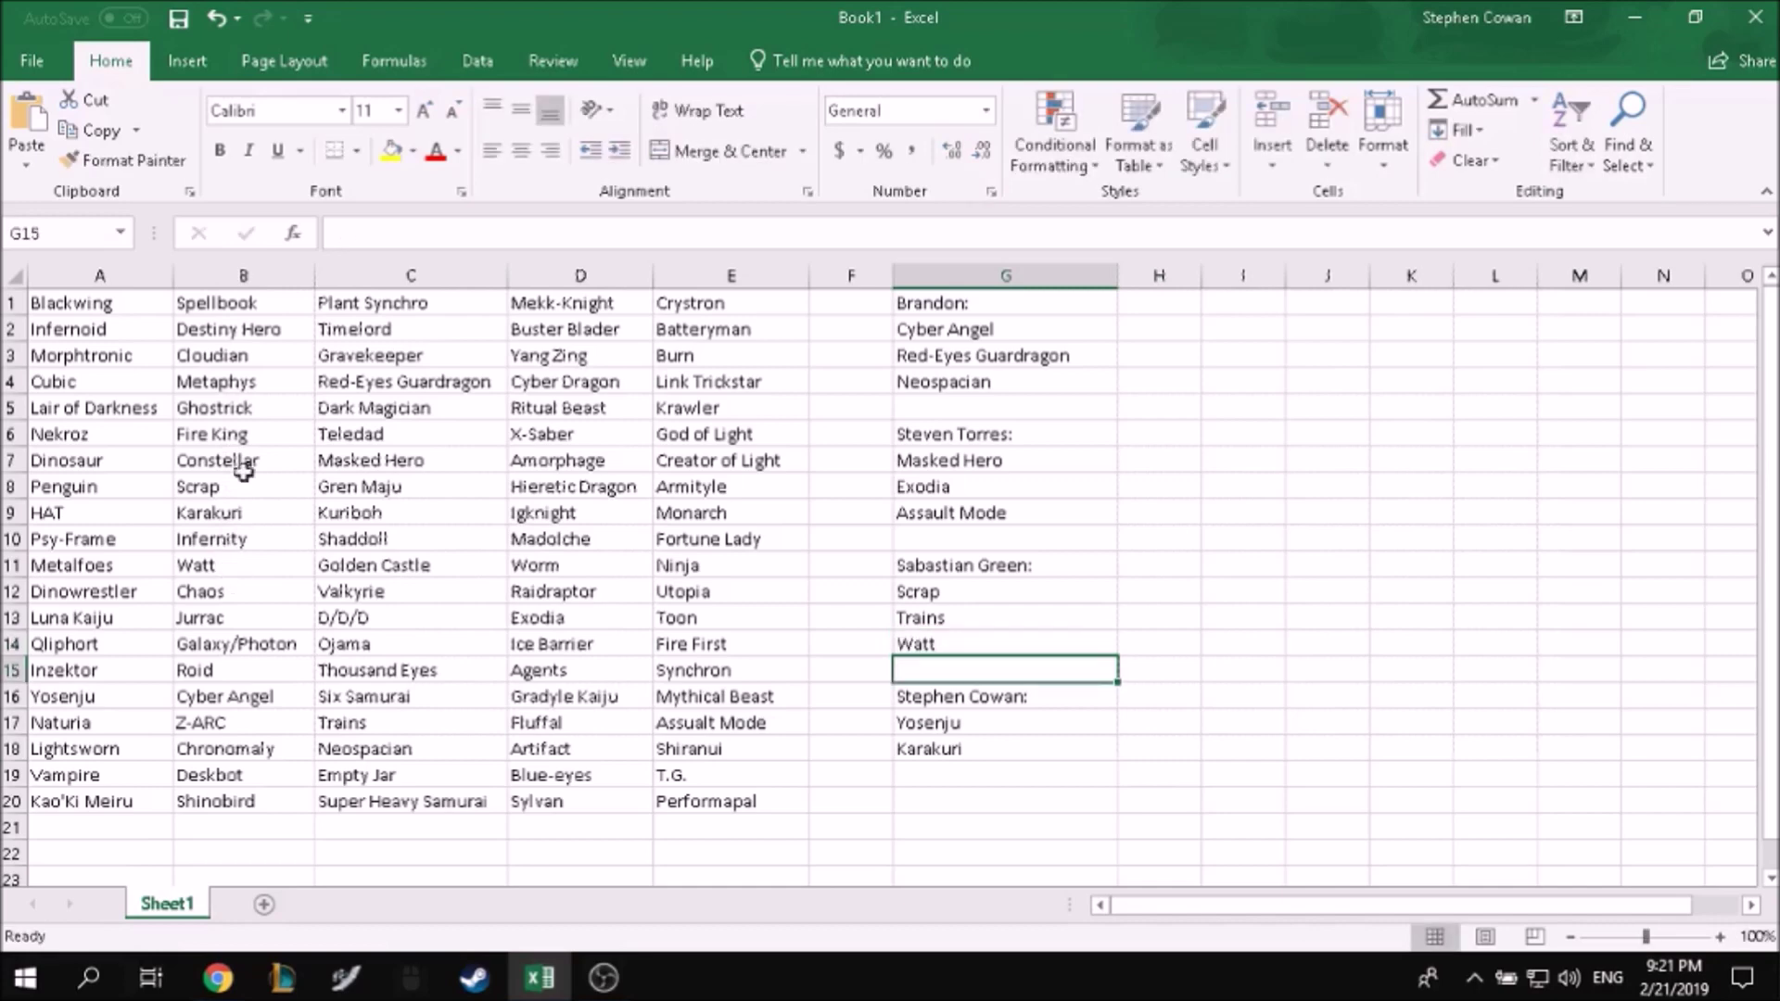
Step: Generate a number from 1 to 100 on RANDOM.ORG in Chrome and enter Roid in Excel cell G19 as the fourth player's third deck
{"action": "mouse_move", "coordinate": [218, 979]}
{"action": "left_click", "coordinate": [139, 872]}
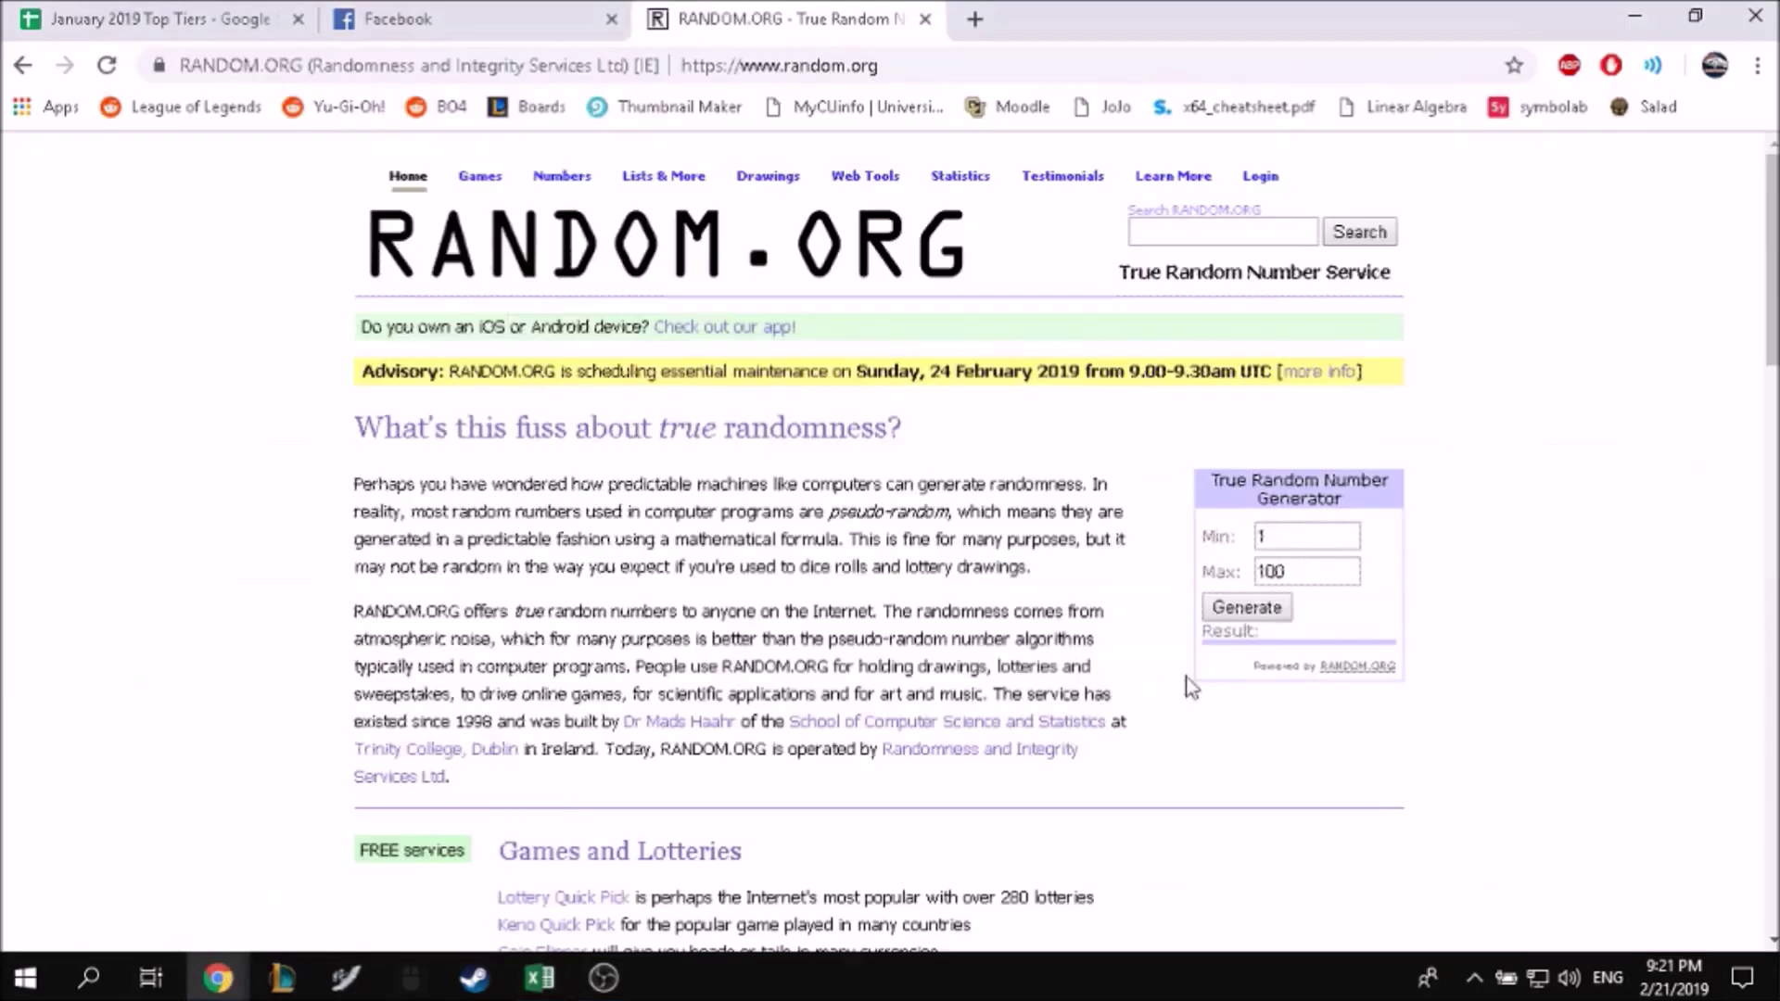
{"action": "left_click", "coordinate": [1271, 612]}
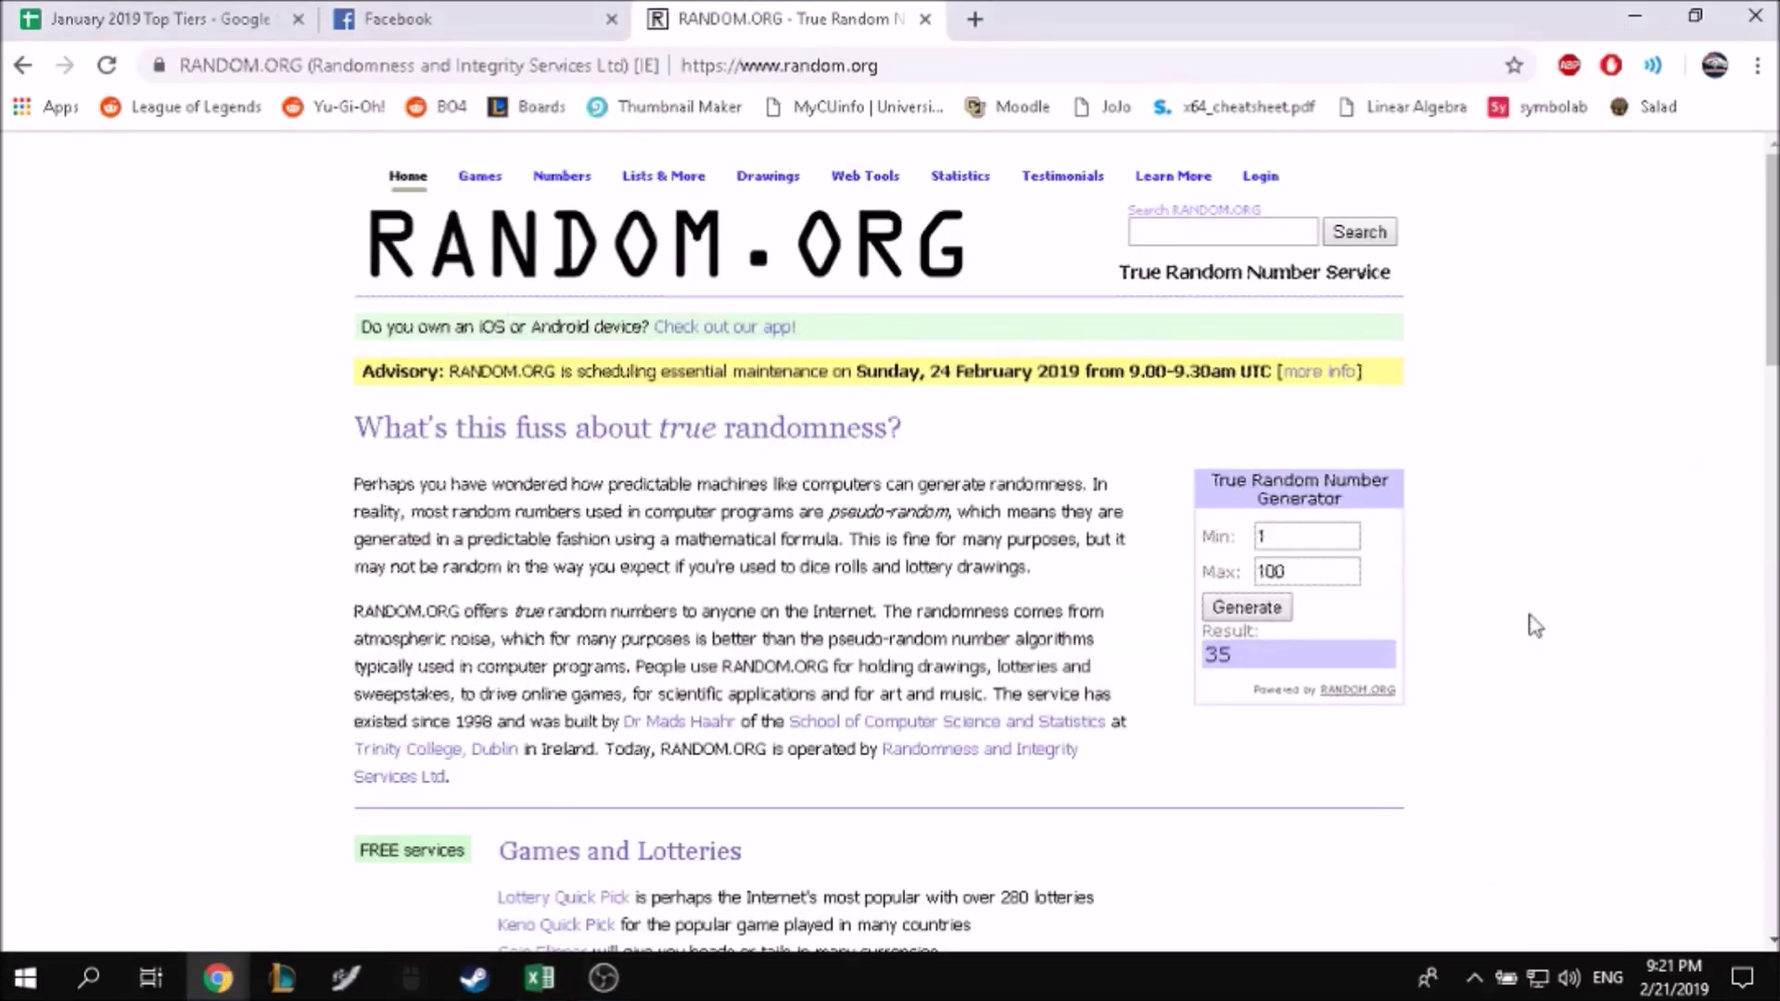
{"action": "left_click", "coordinate": [539, 978]}
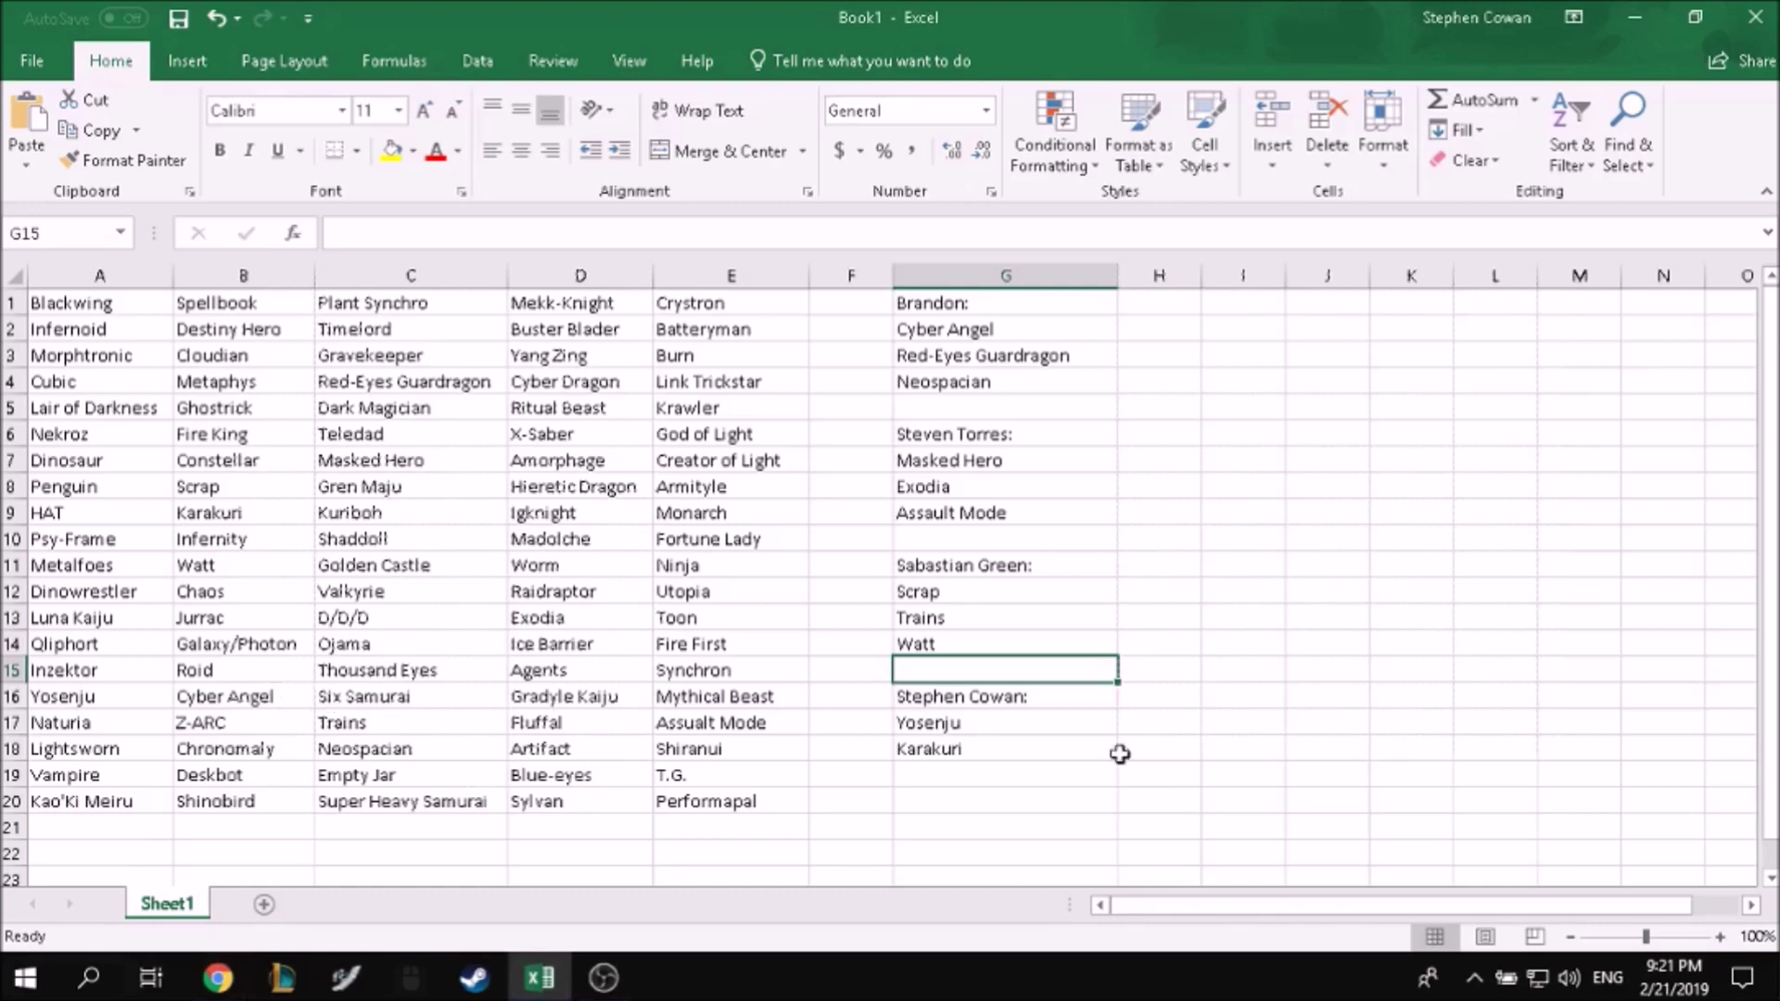
{"action": "left_click", "coordinate": [1074, 777]}
{"action": "type", "text": "Roid"}
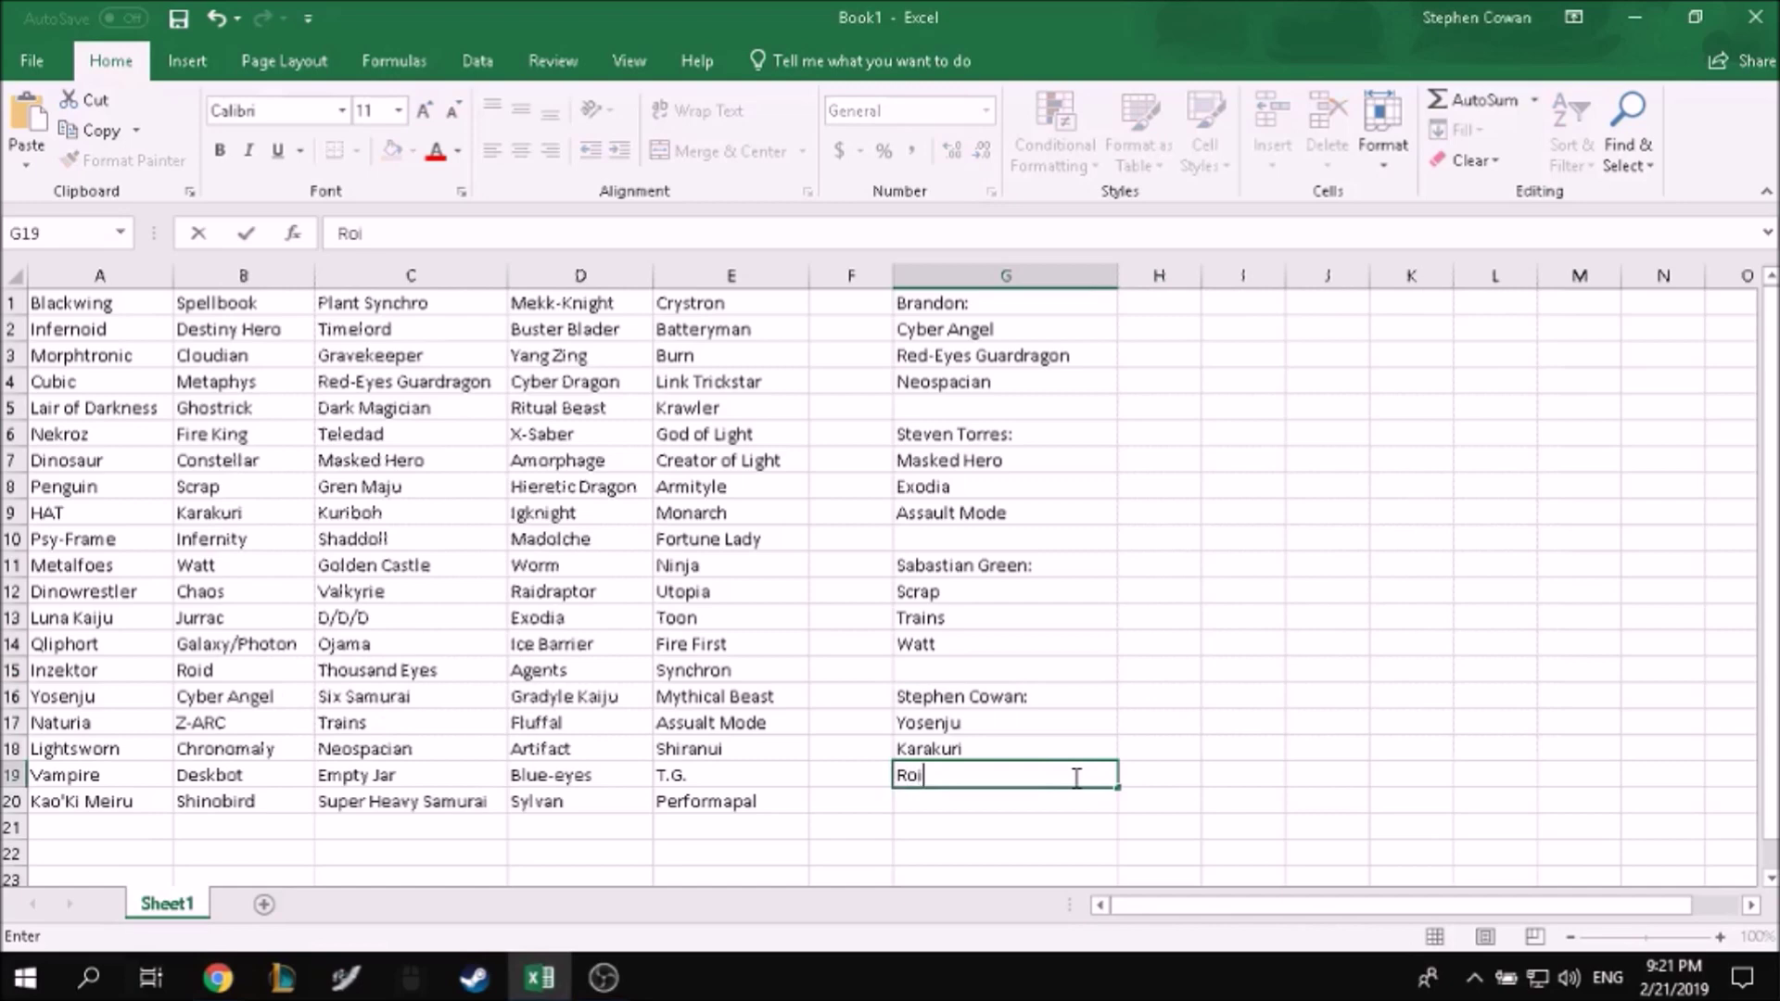
{"action": "key", "text": "Return"}
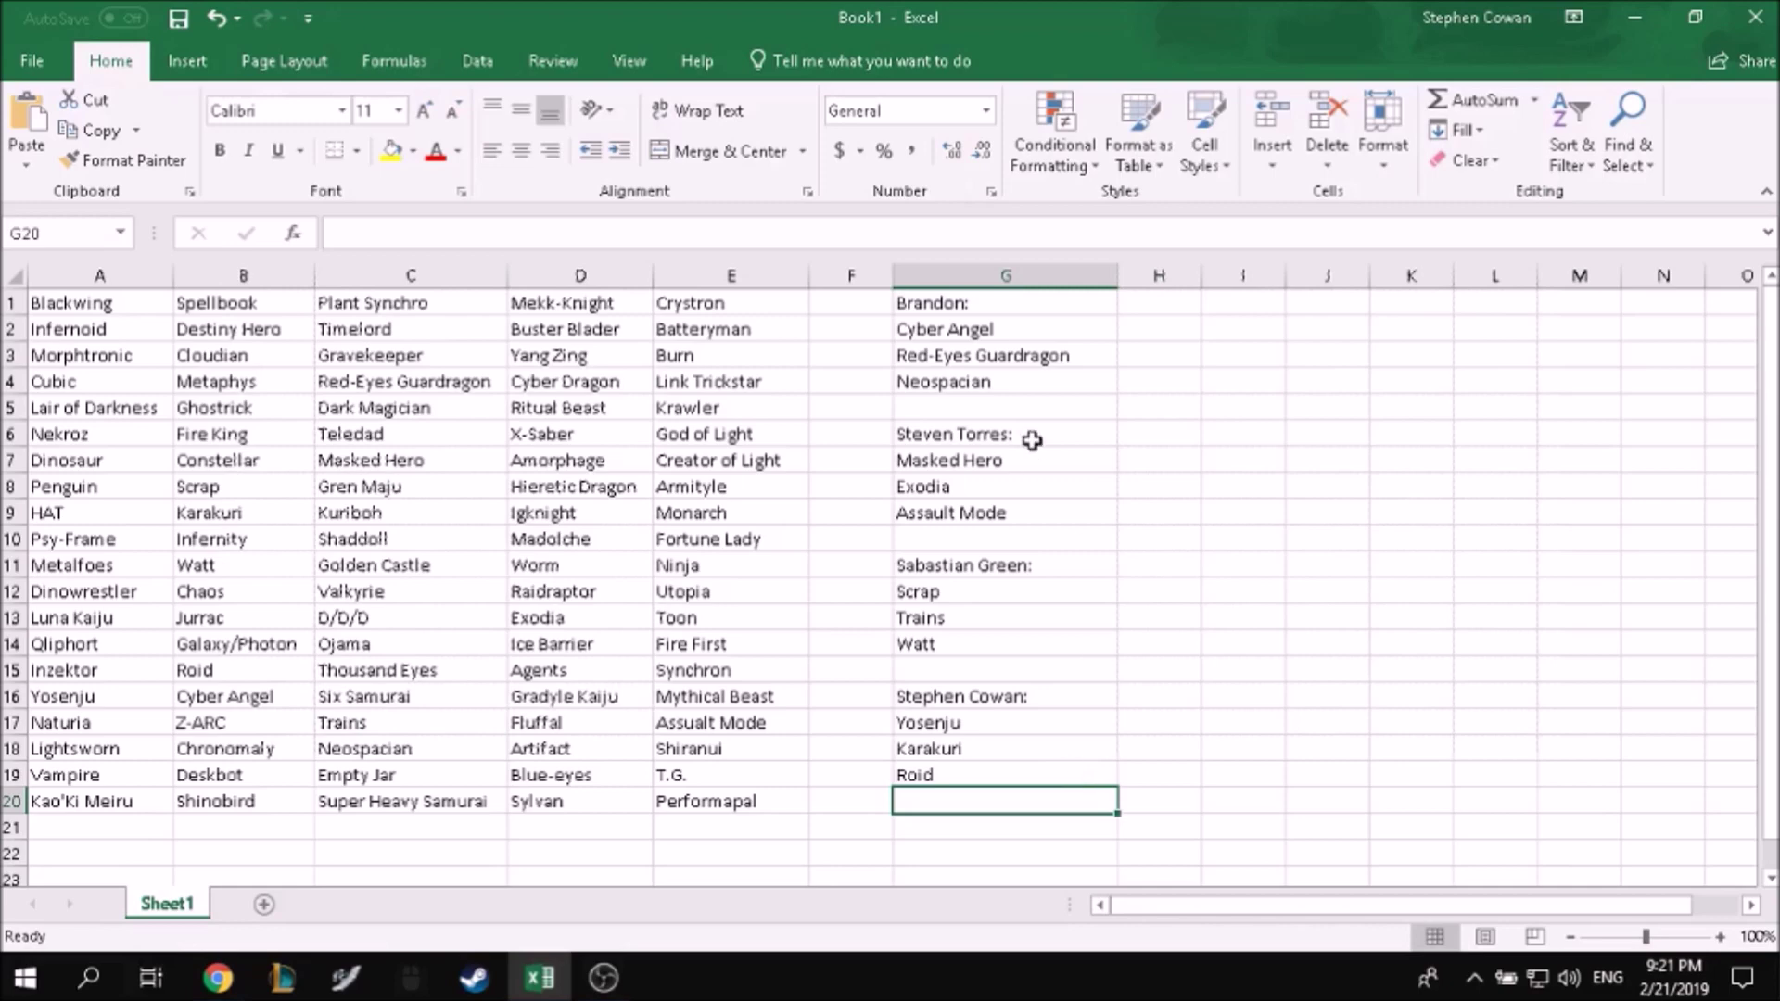
Step: Check the RANDOM.ORG generator in Chrome and enter Fire Fist in Excel cell G5 as the first player's fourth deck
{"action": "left_click", "coordinate": [979, 404]}
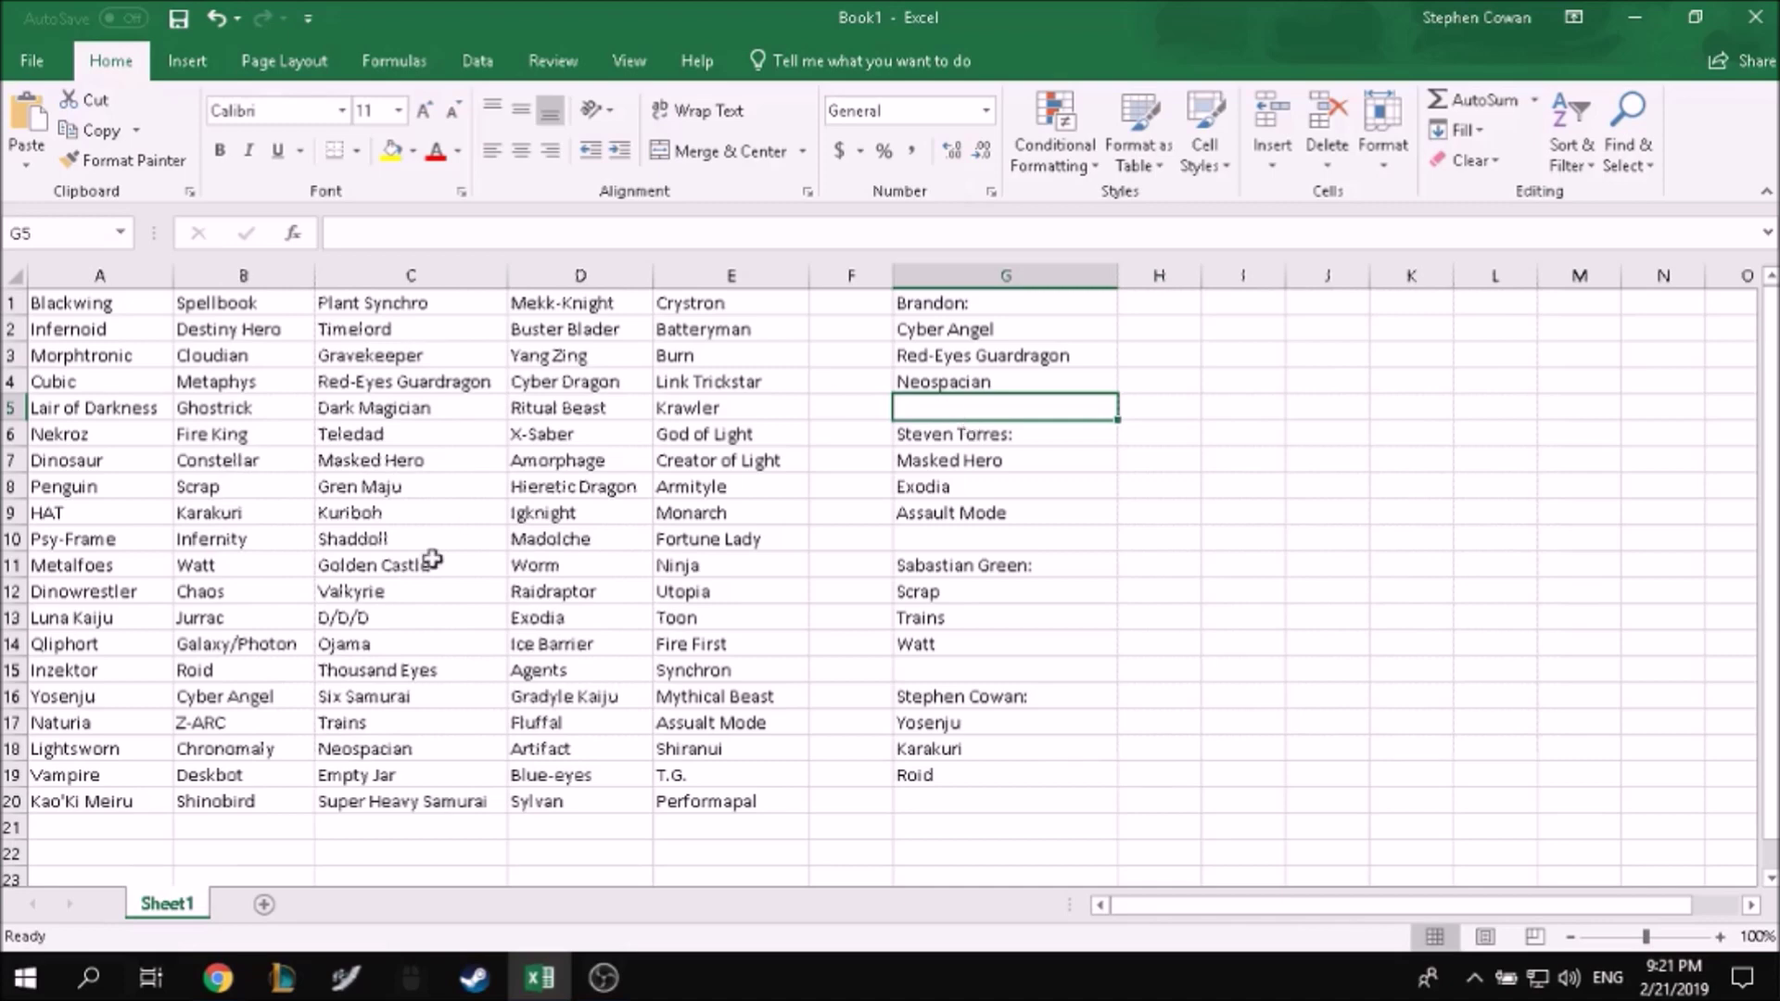
{"action": "left_click", "coordinate": [219, 978]}
{"action": "left_click", "coordinate": [222, 981]}
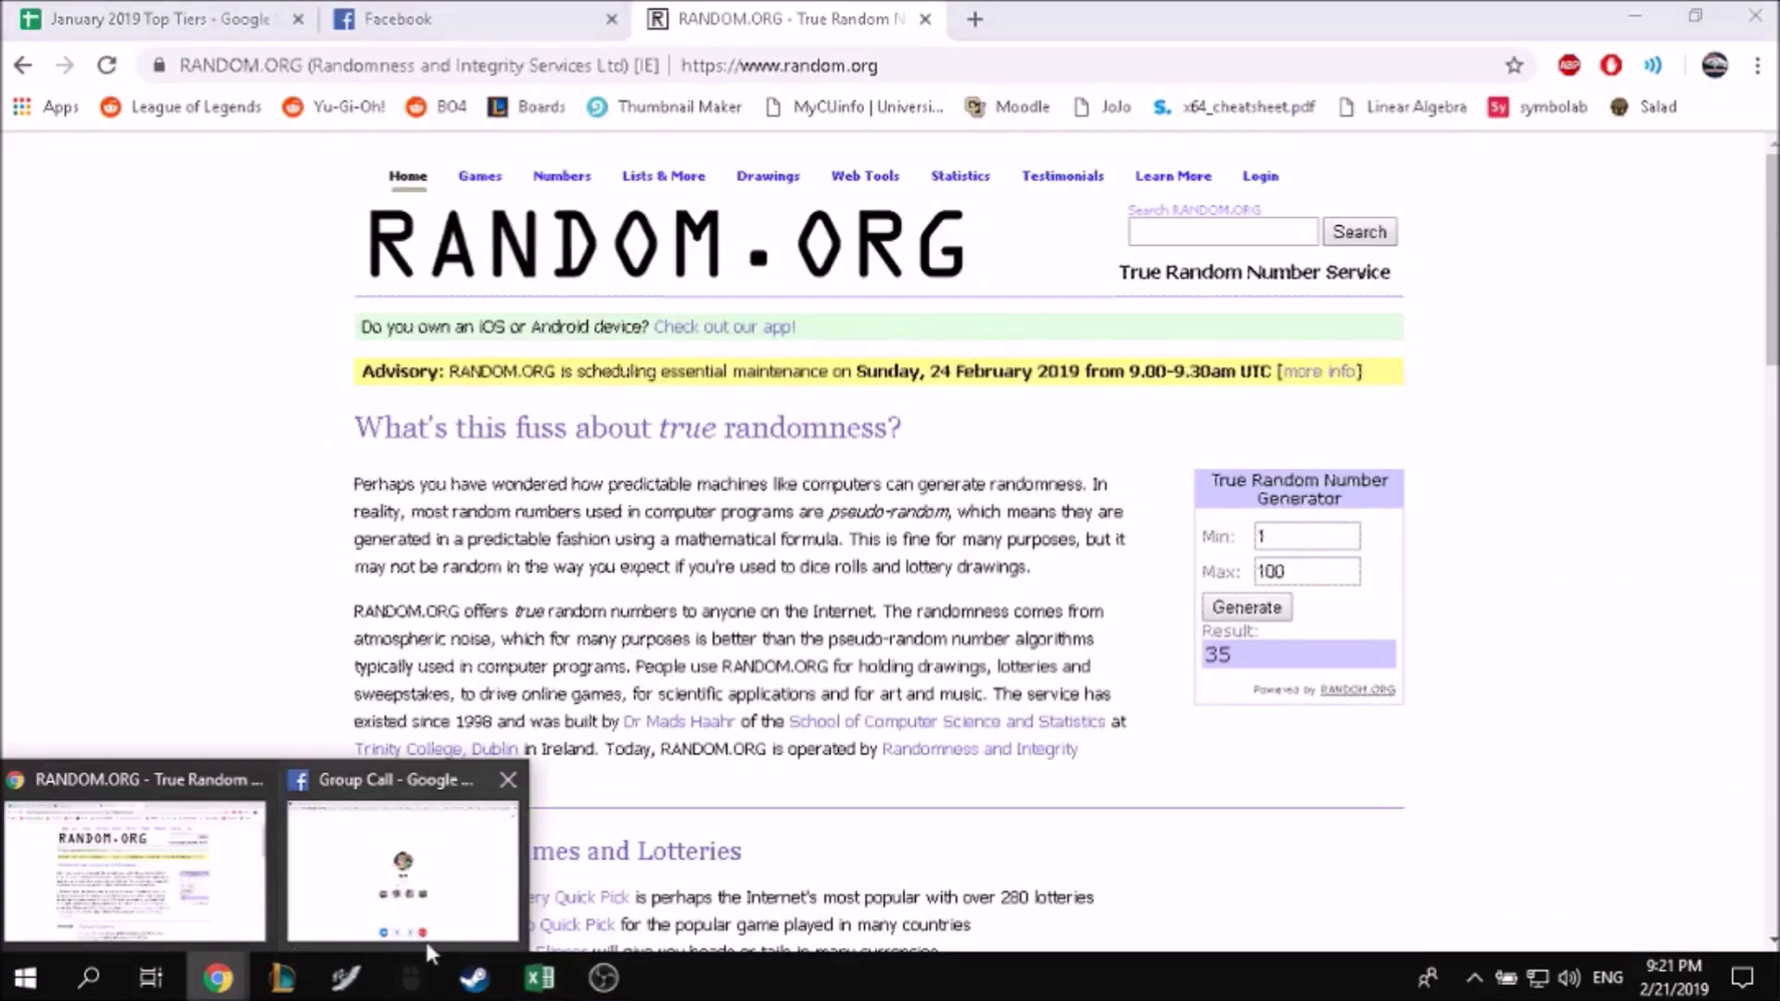
{"action": "left_click", "coordinate": [540, 978]}
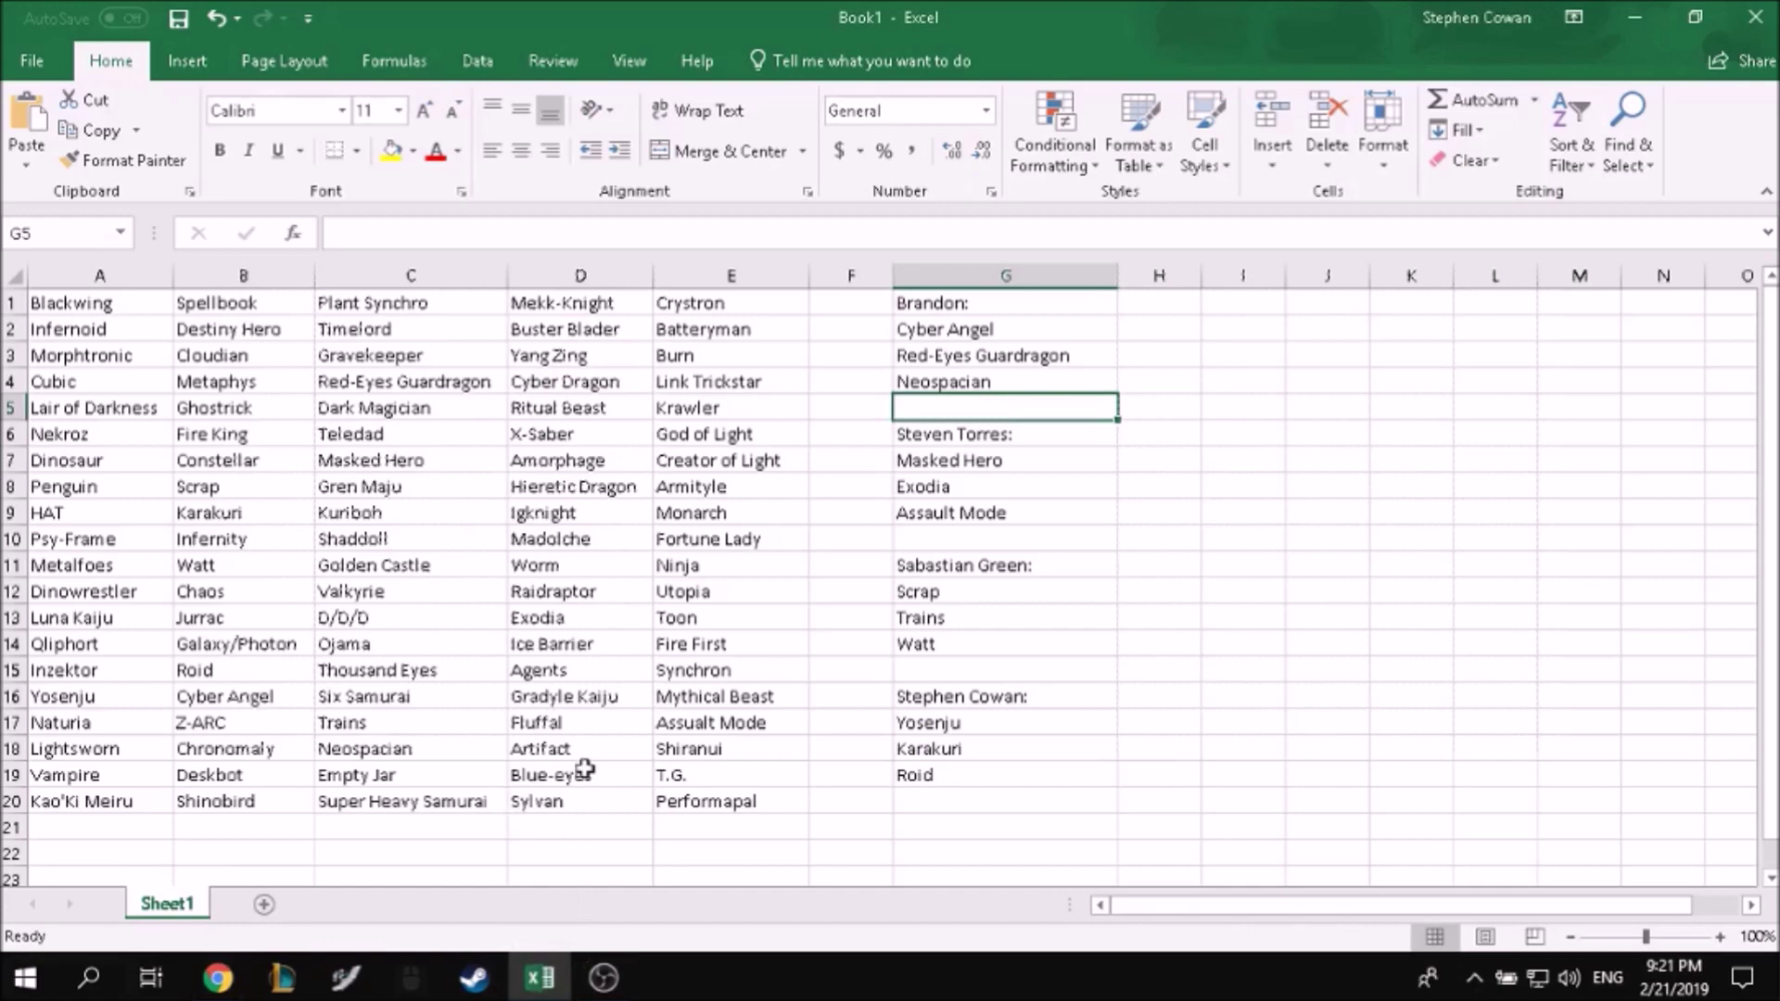
{"action": "left_click", "coordinate": [693, 644]}
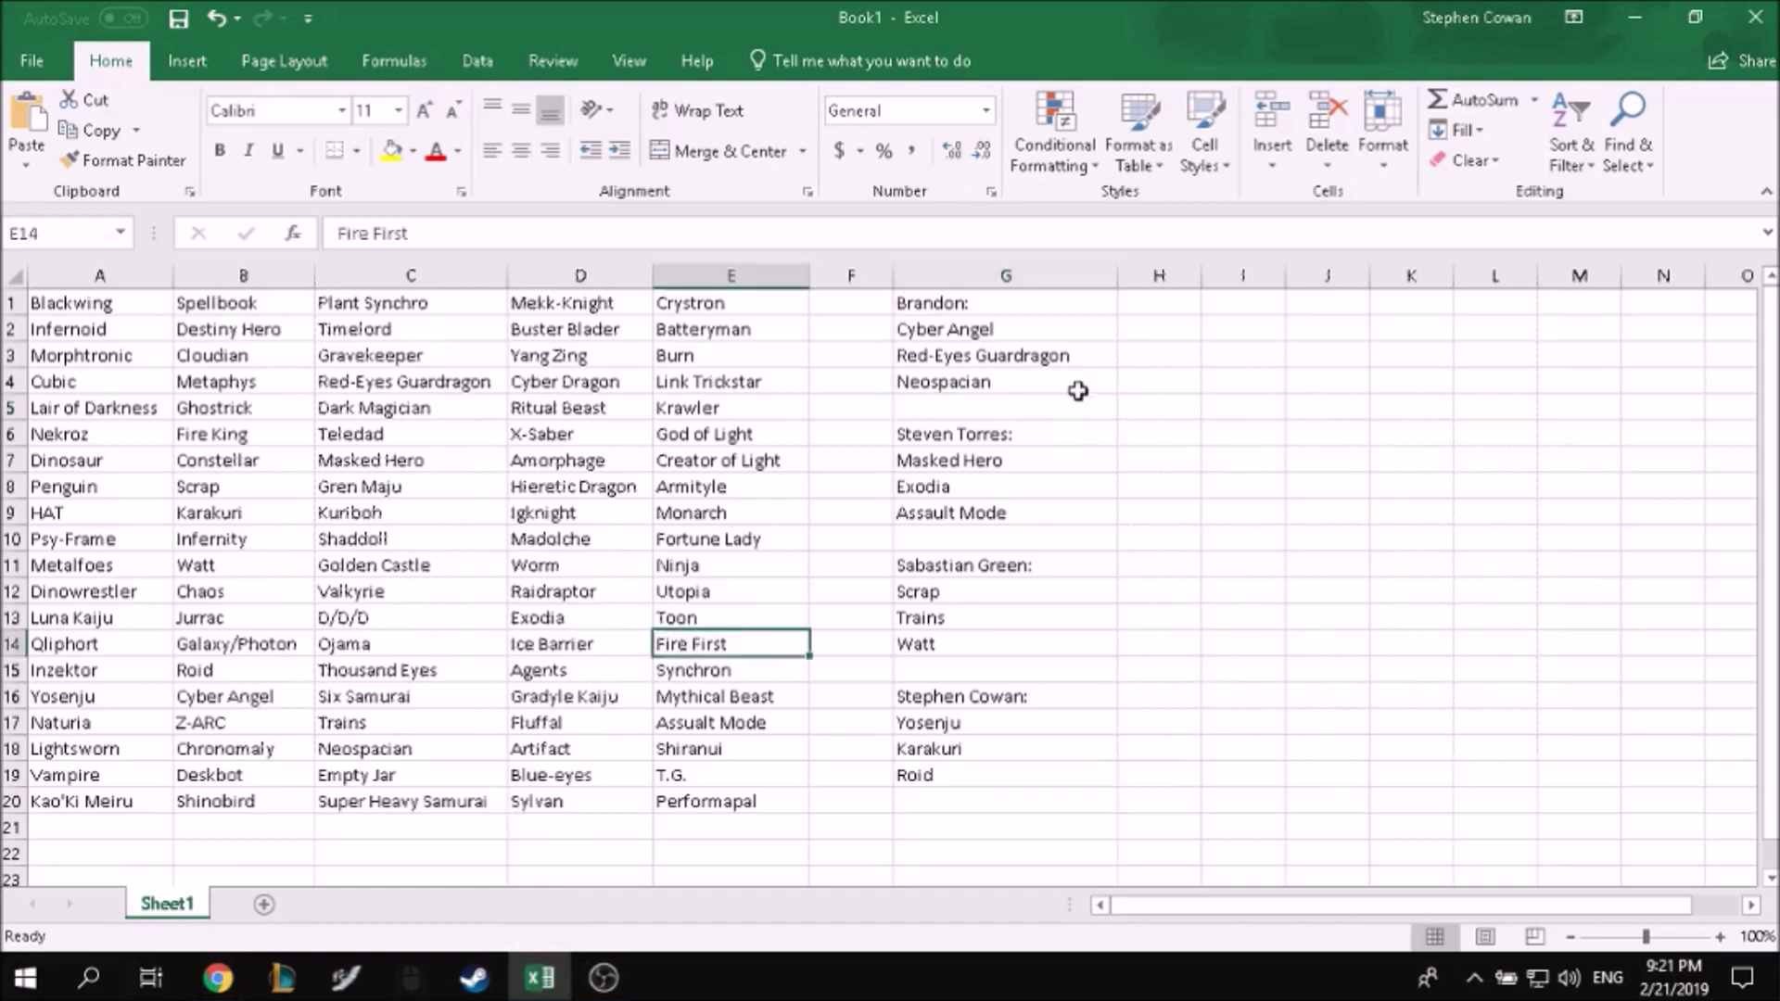
{"action": "left_click", "coordinate": [1048, 405]}
{"action": "type", "text": "Fire Fist"}
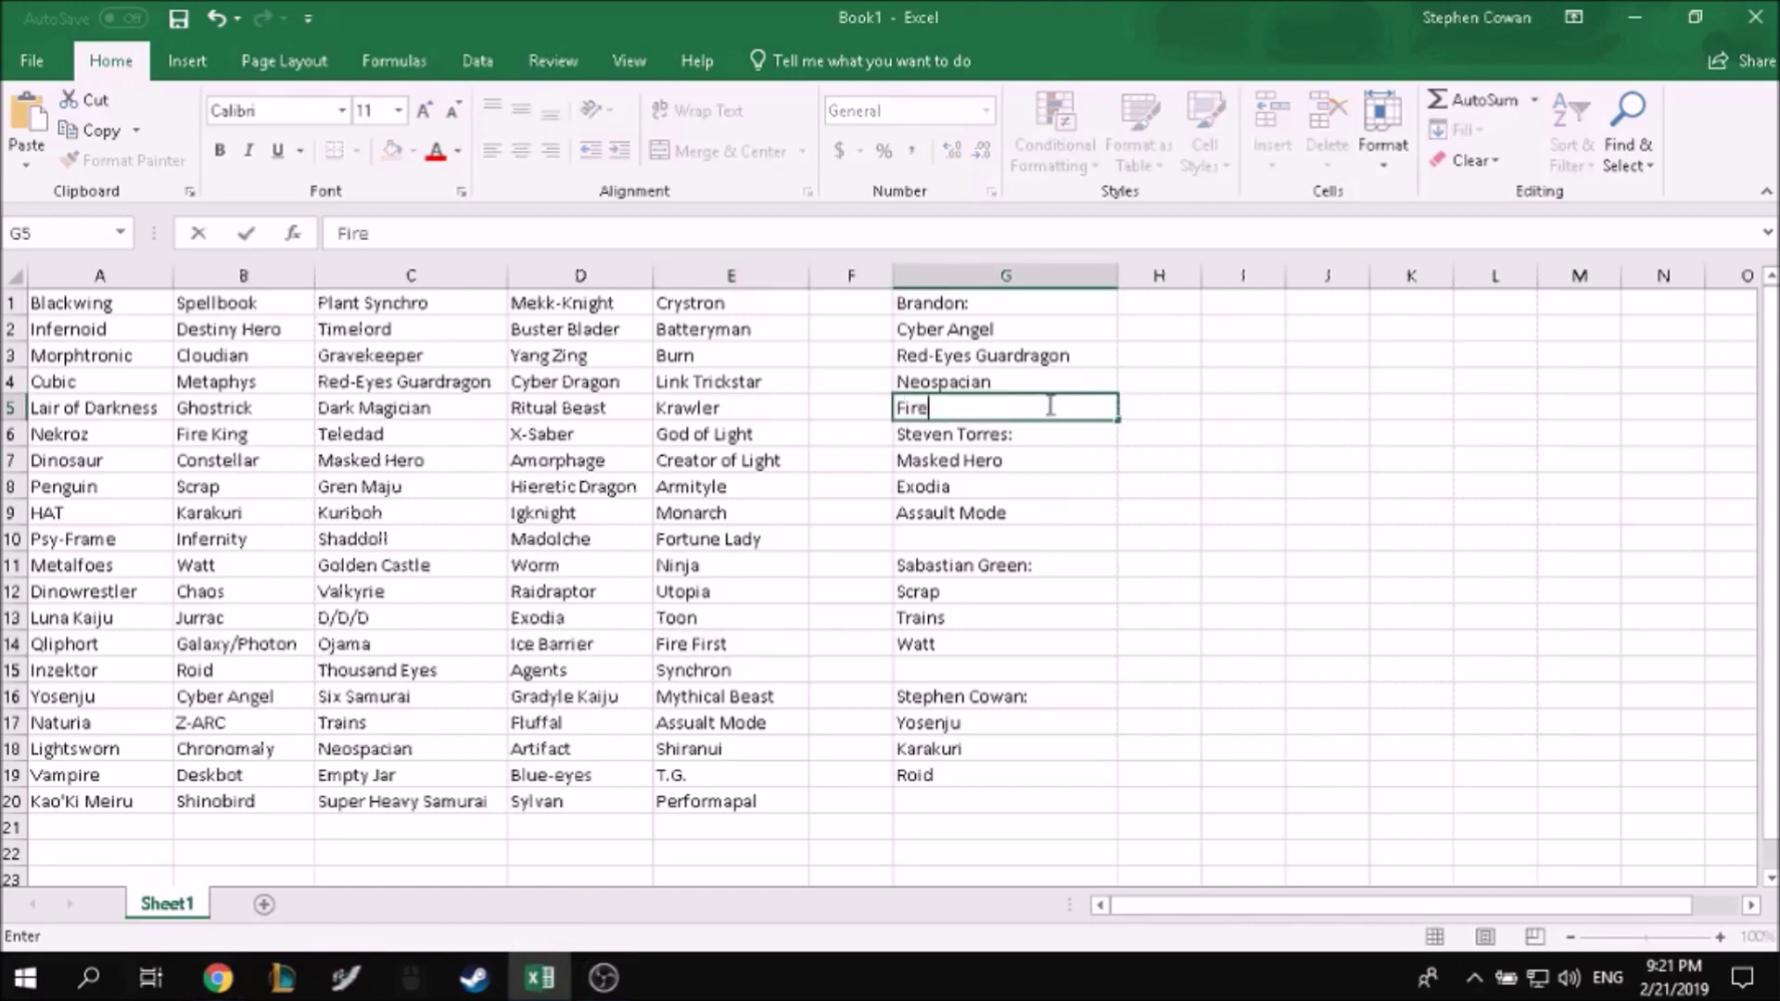
{"action": "key", "text": "ctrl+Return"}
{"action": "key", "text": "Down"}
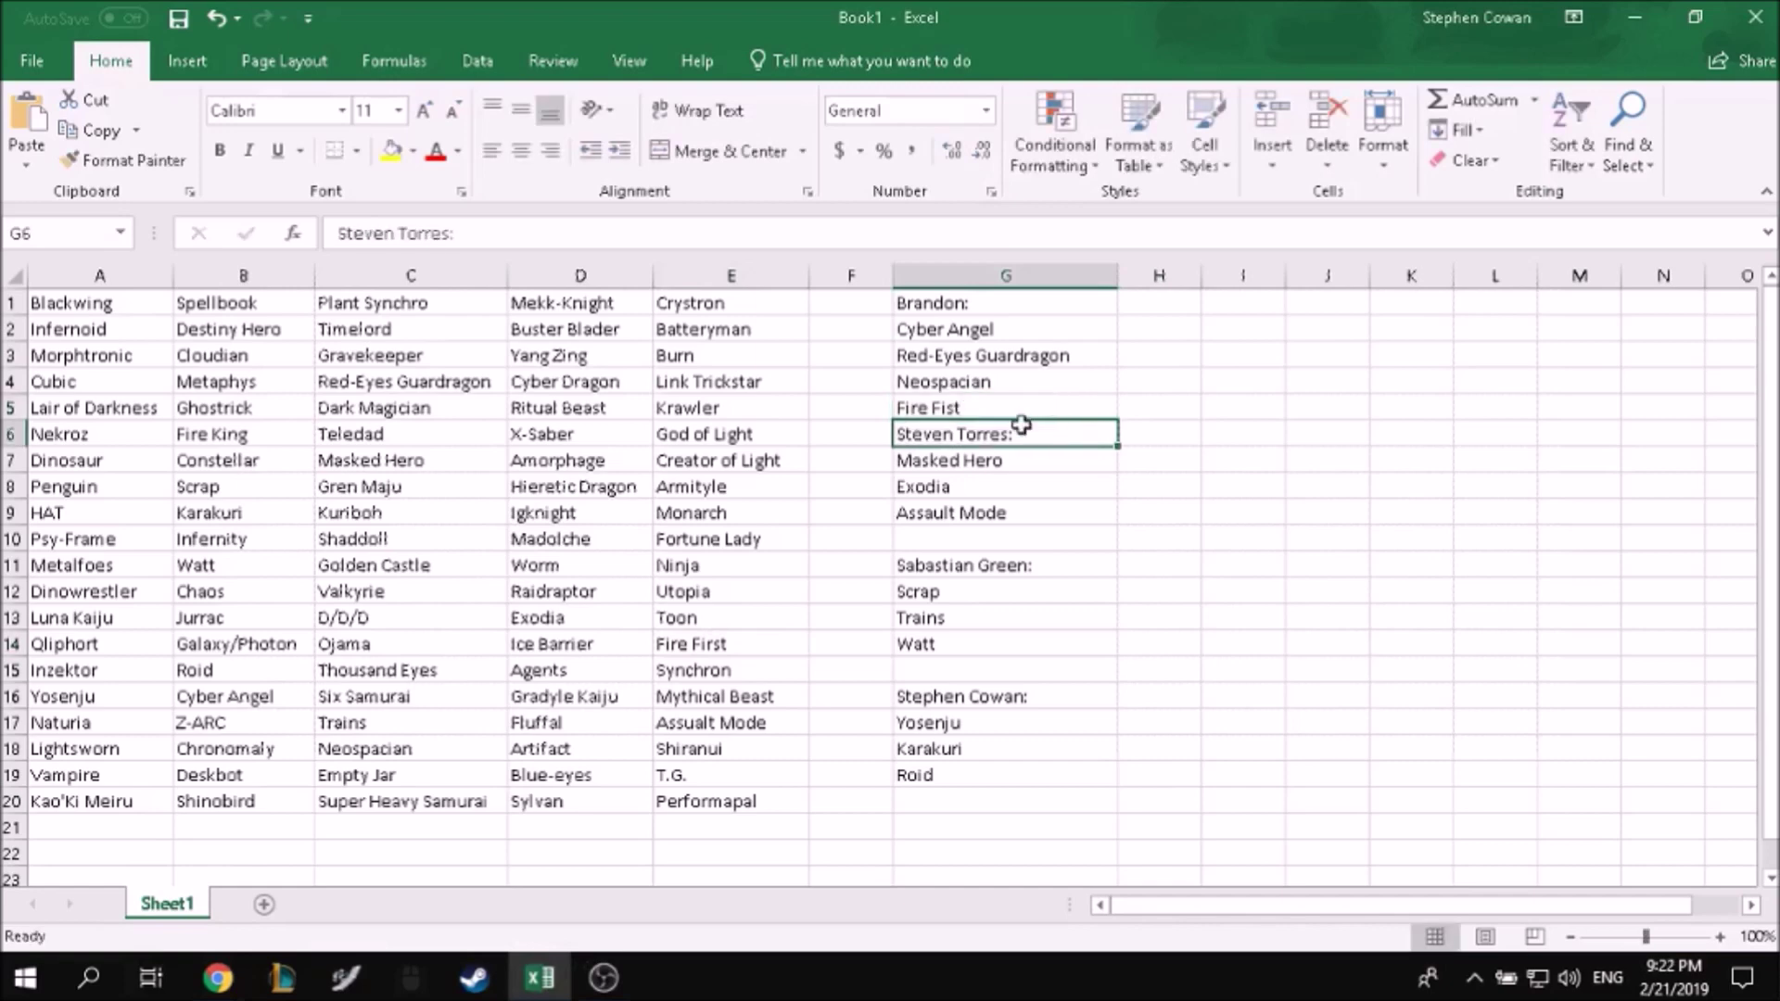
Step: Enter T.G. in cell G10 as the second player's fourth deck
{"action": "left_click", "coordinate": [1020, 536]}
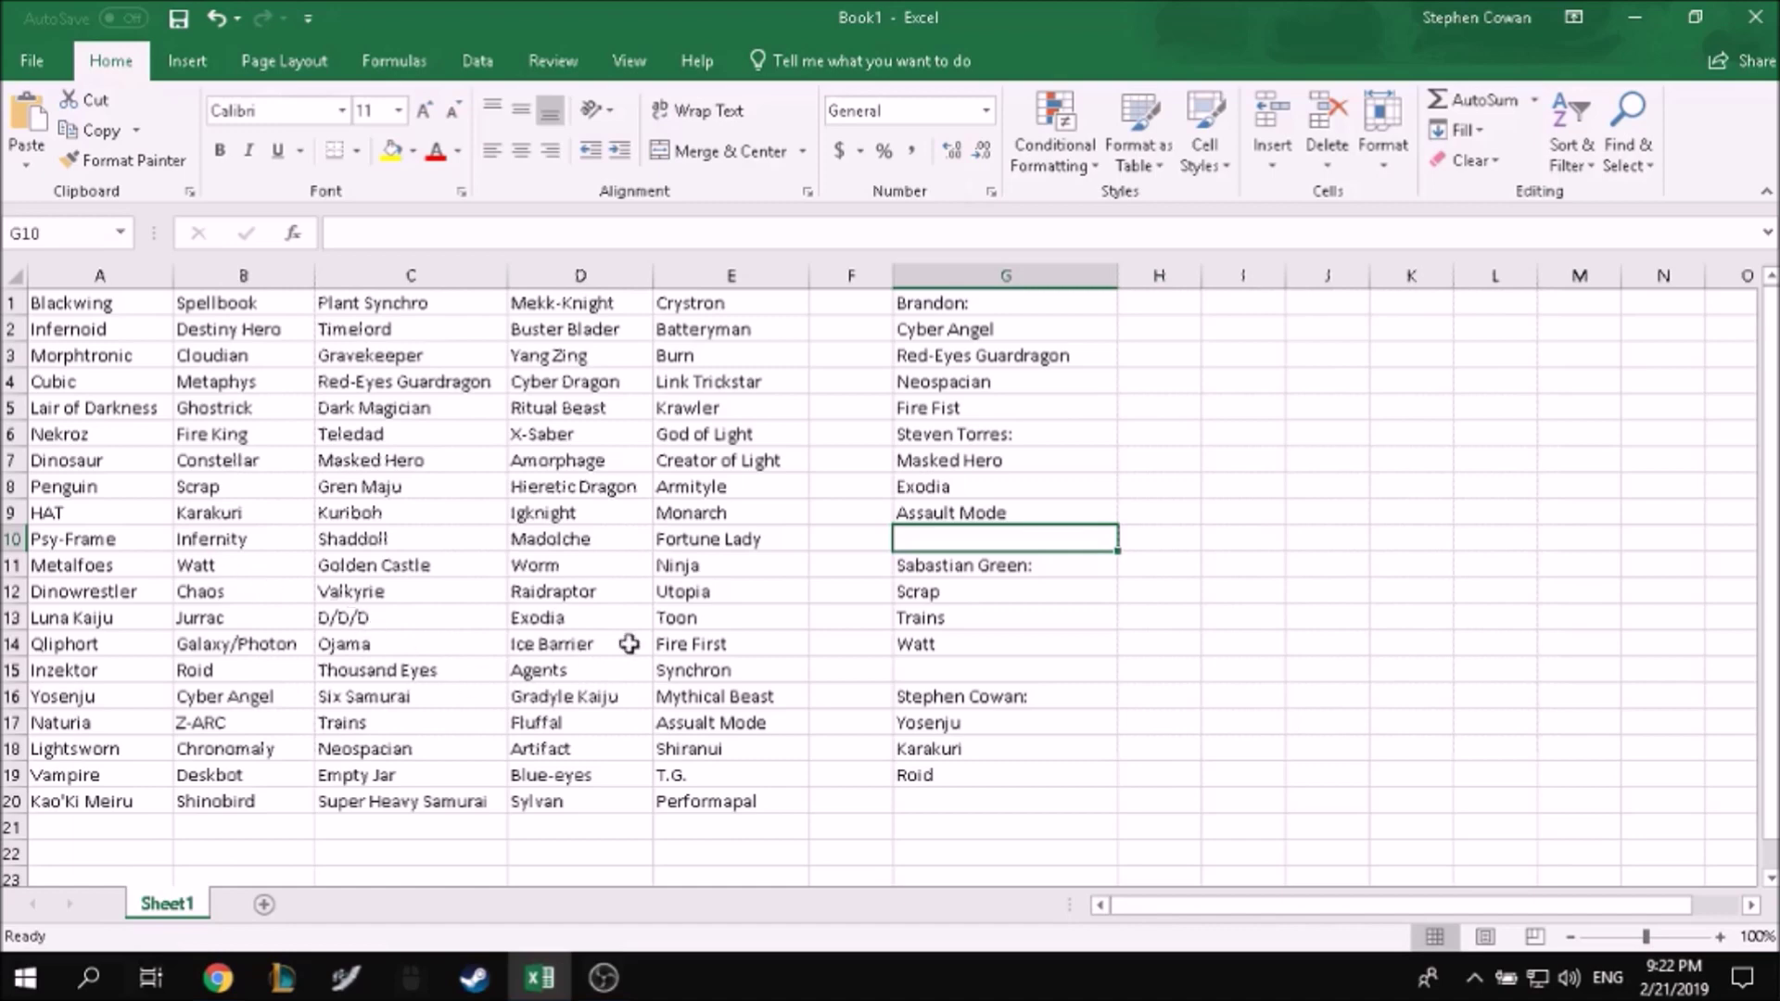
{"action": "type", "text": "T.G"}
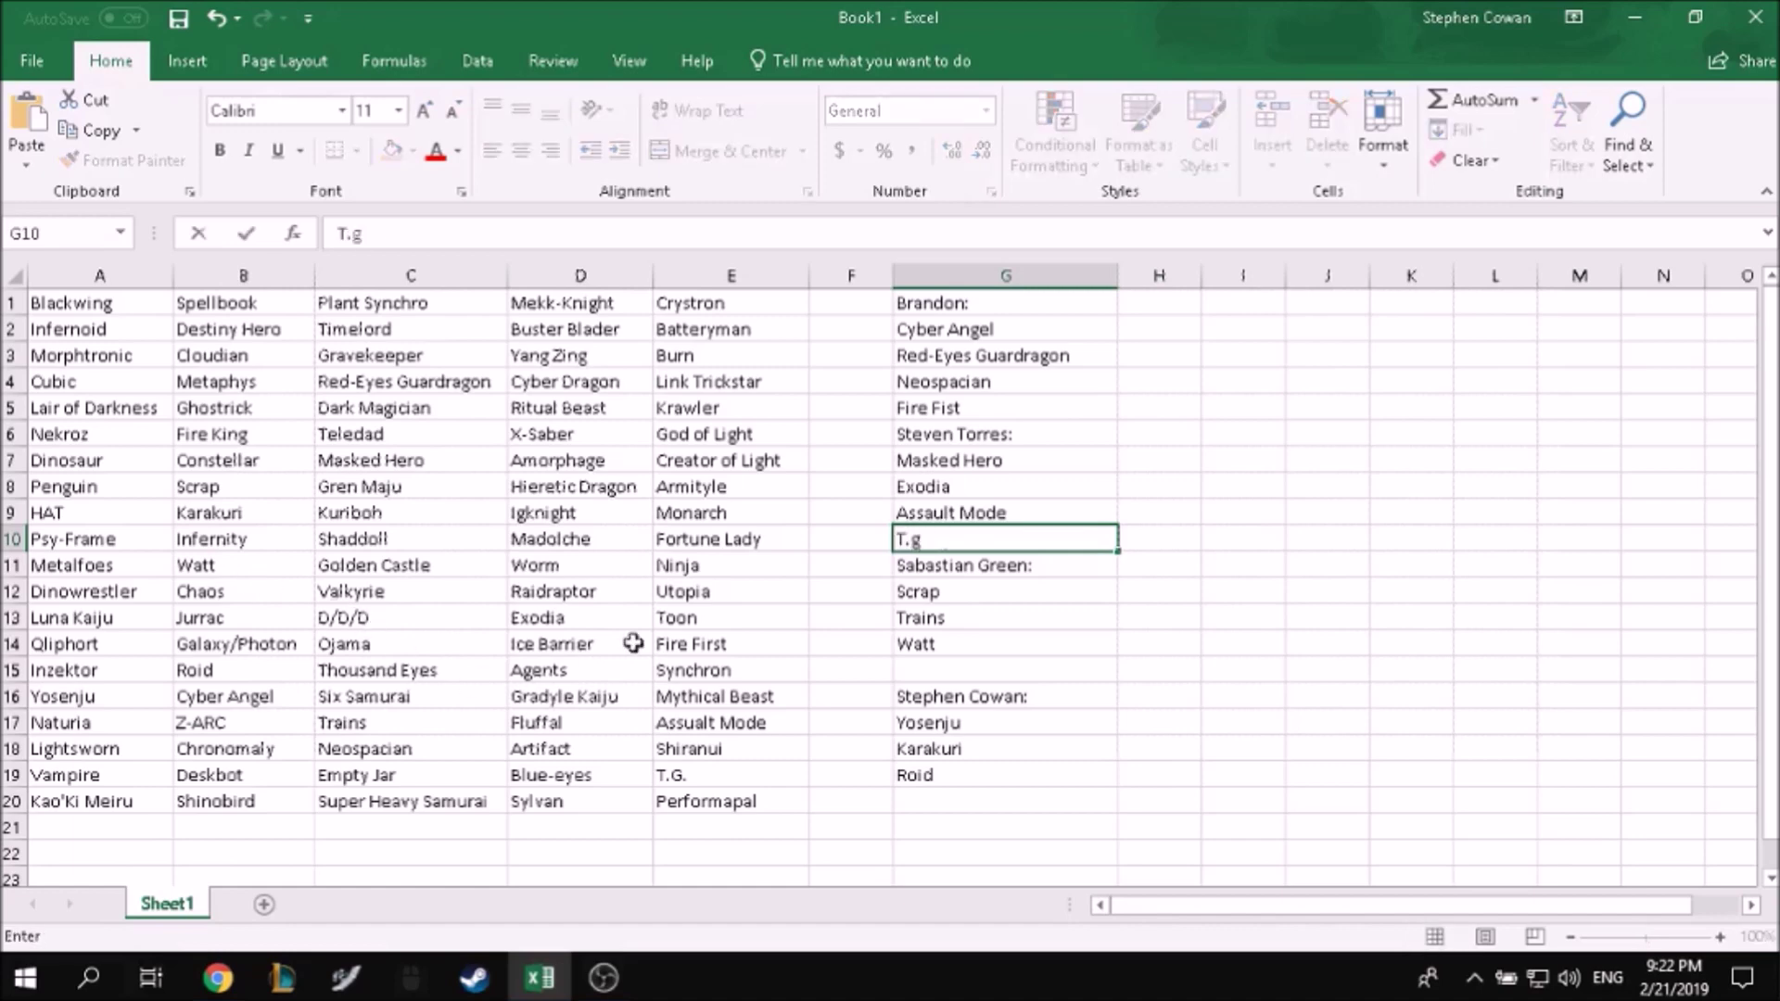
{"action": "key", "text": "BackSpace"}
{"action": "key", "text": "BackSpace"}
{"action": "type", "text": ".G."}
{"action": "key", "text": "Return"}
Step: Enter Nekroz in cell G15 as the third player's fourth deck
{"action": "key", "text": "Down"}
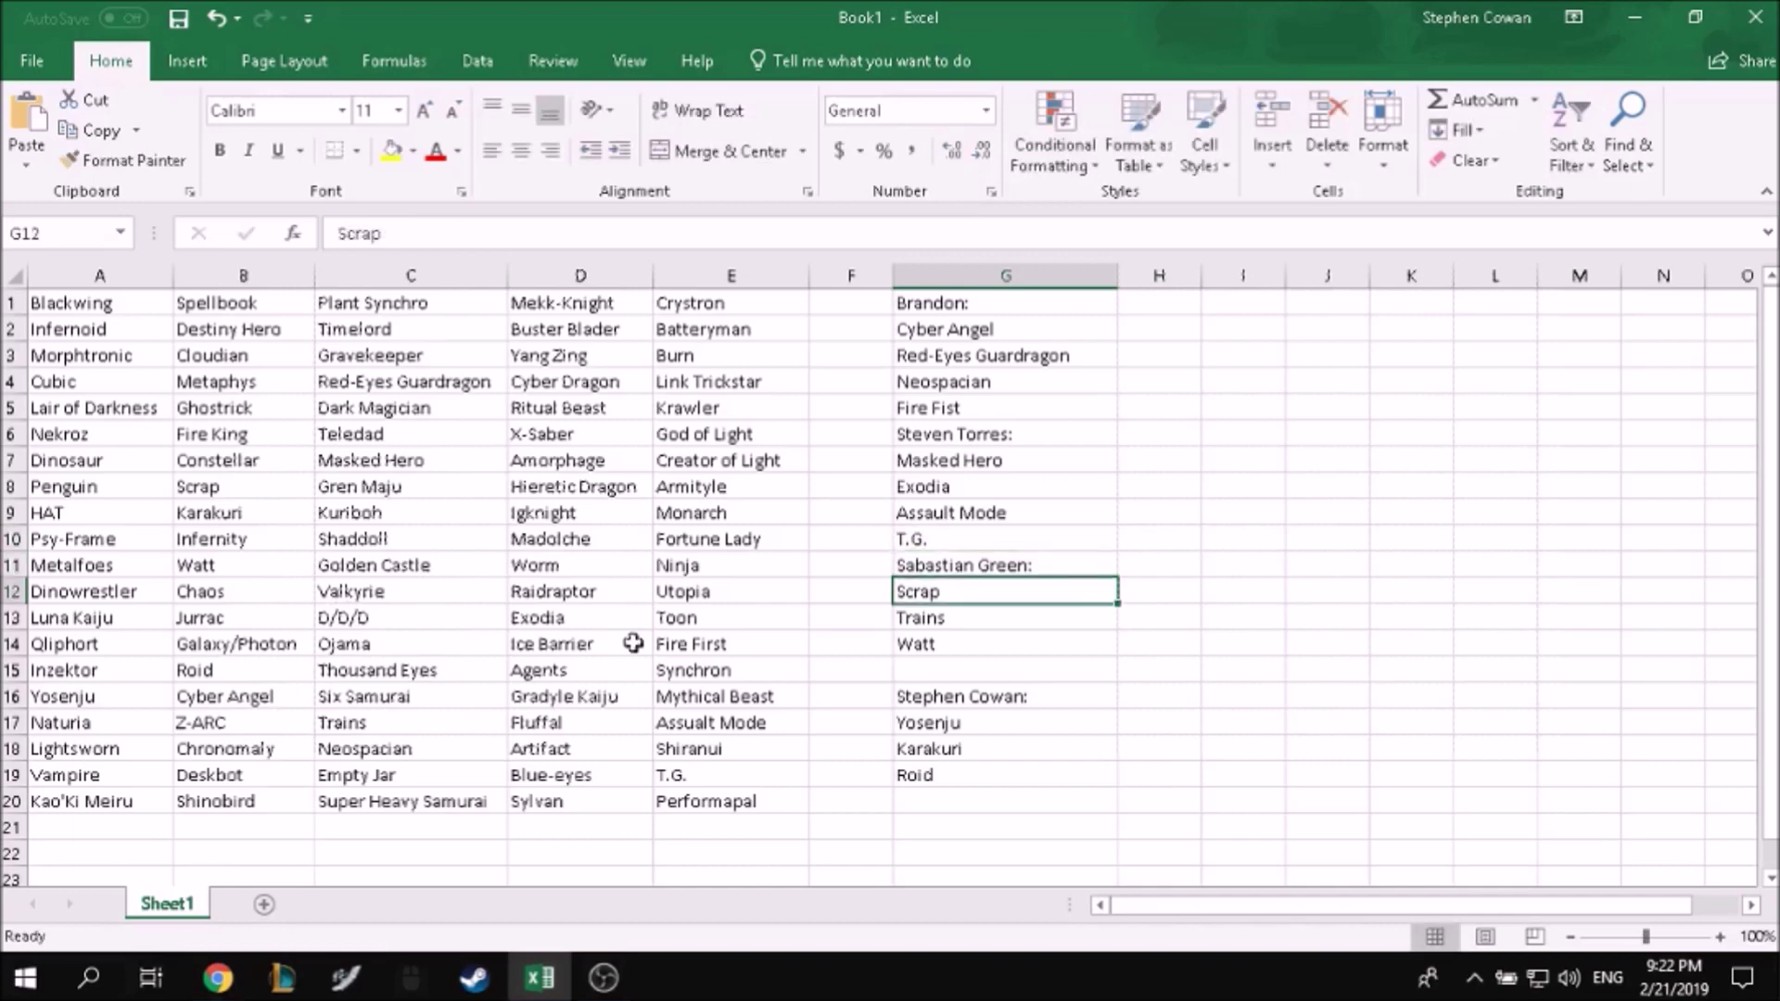
{"action": "key", "text": "Down"}
{"action": "key", "text": "Down"}
{"action": "key", "text": "Down"}
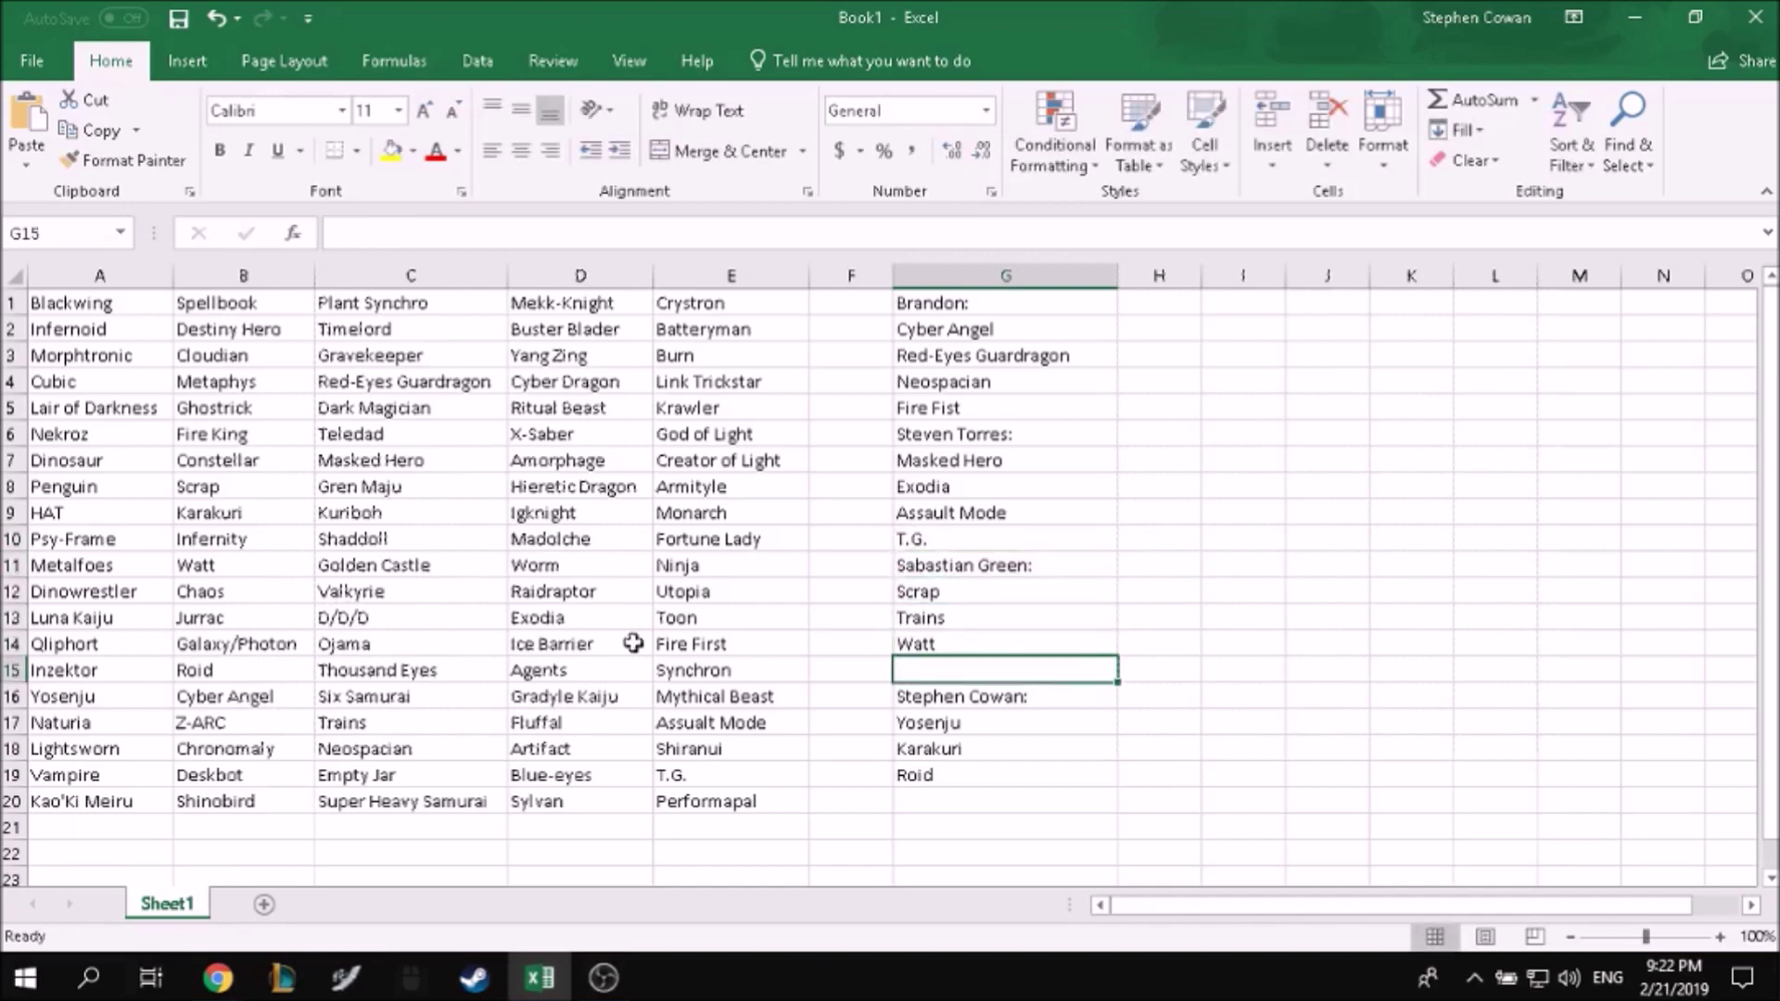
{"action": "type", "text": "Nekroz"}
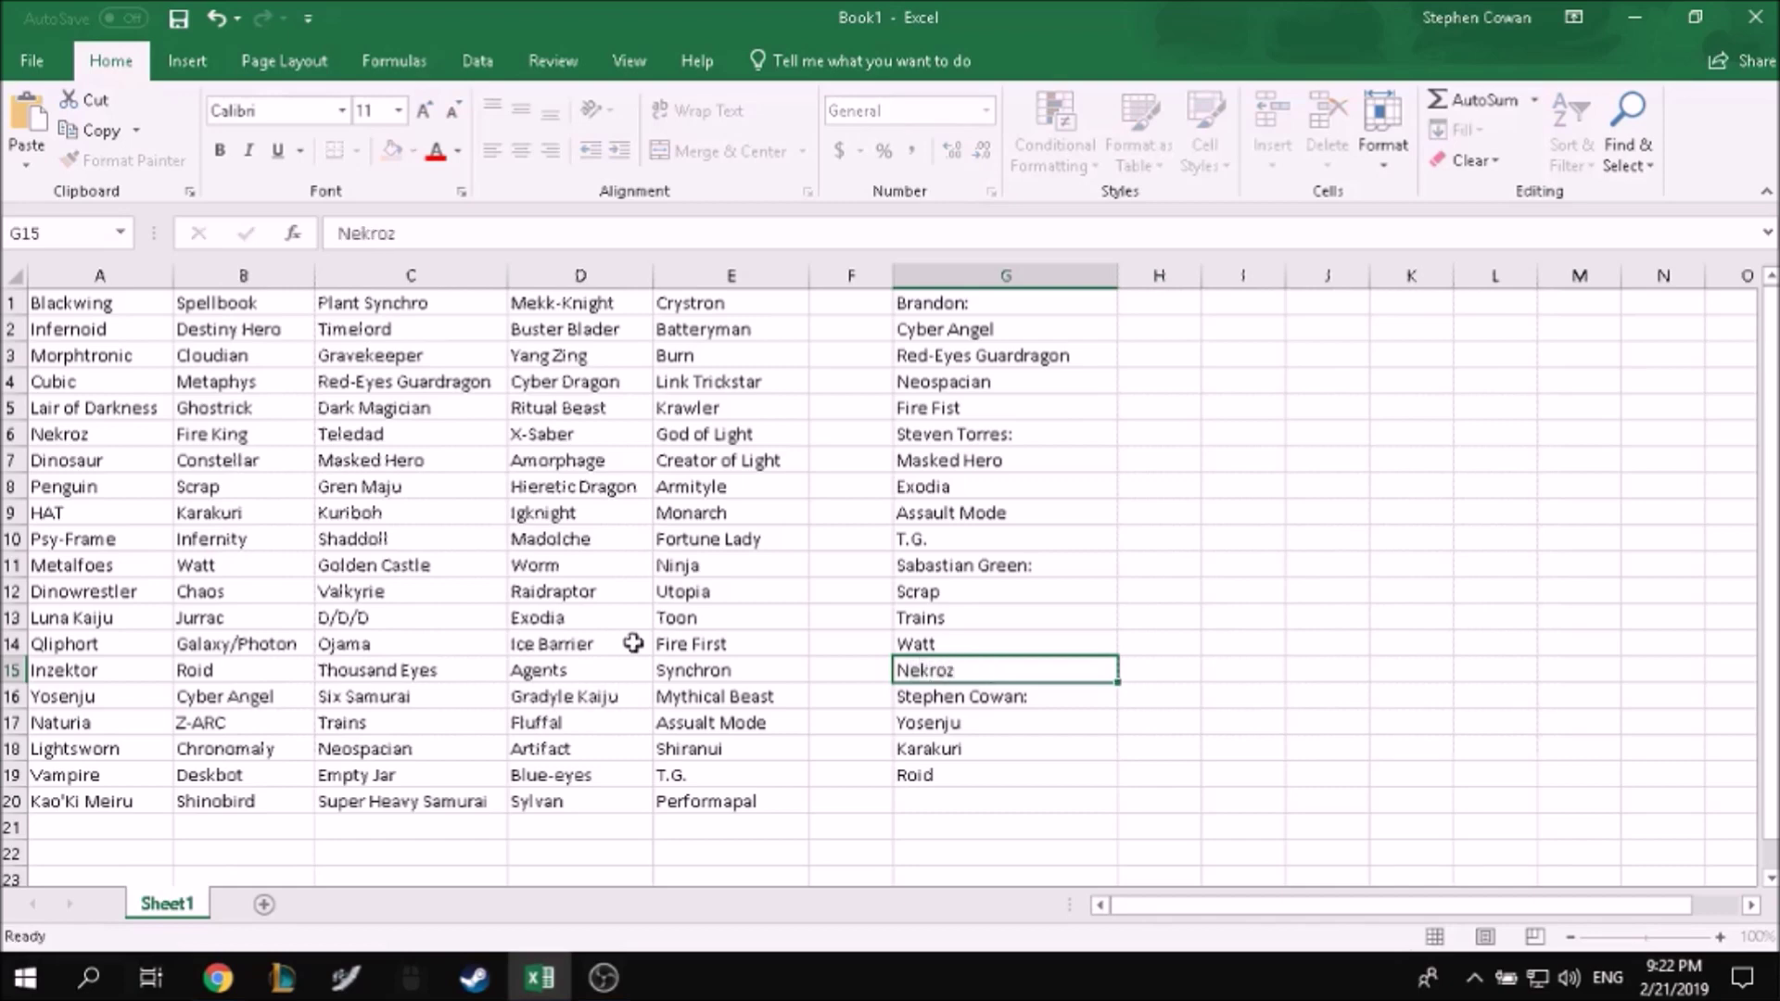
{"action": "key", "text": "Return"}
Step: Generate a number from 1 to 100 on RANDOM.ORG in Chrome and enter D/D/D in Excel cell G20 as the fourth player's fourth deck
{"action": "left_click", "coordinate": [944, 800]}
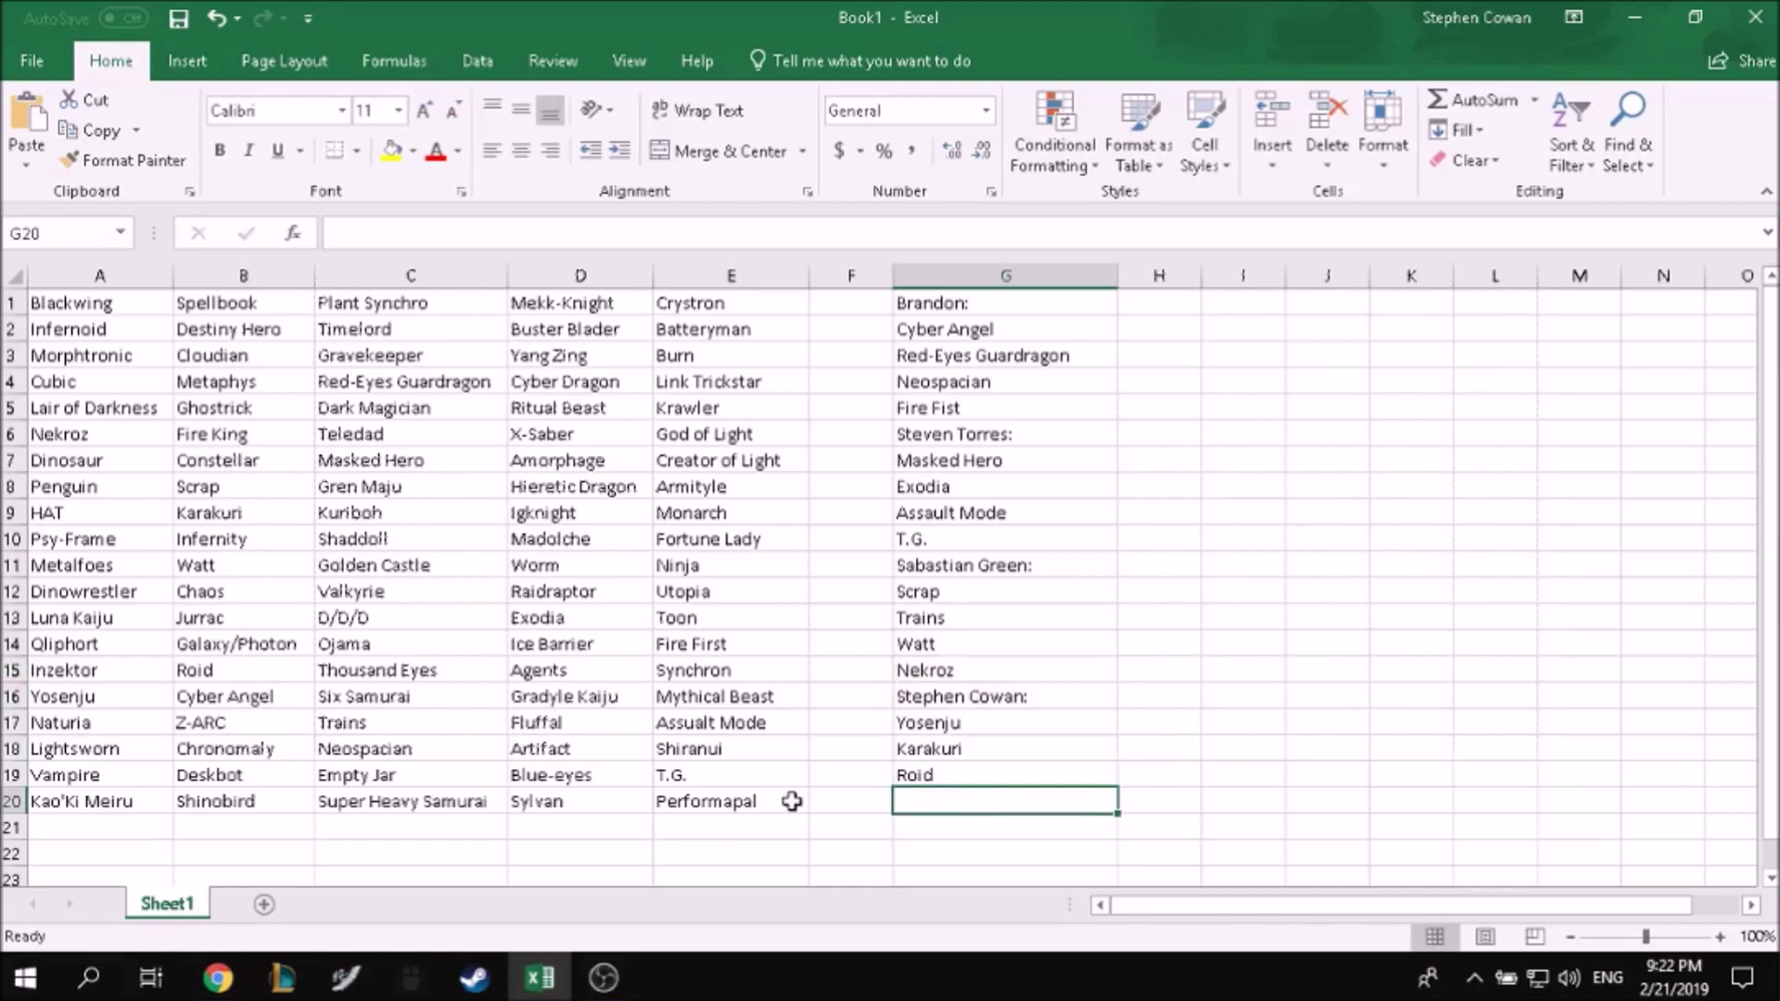
{"action": "left_click", "coordinate": [218, 979]}
{"action": "left_click", "coordinate": [200, 928]}
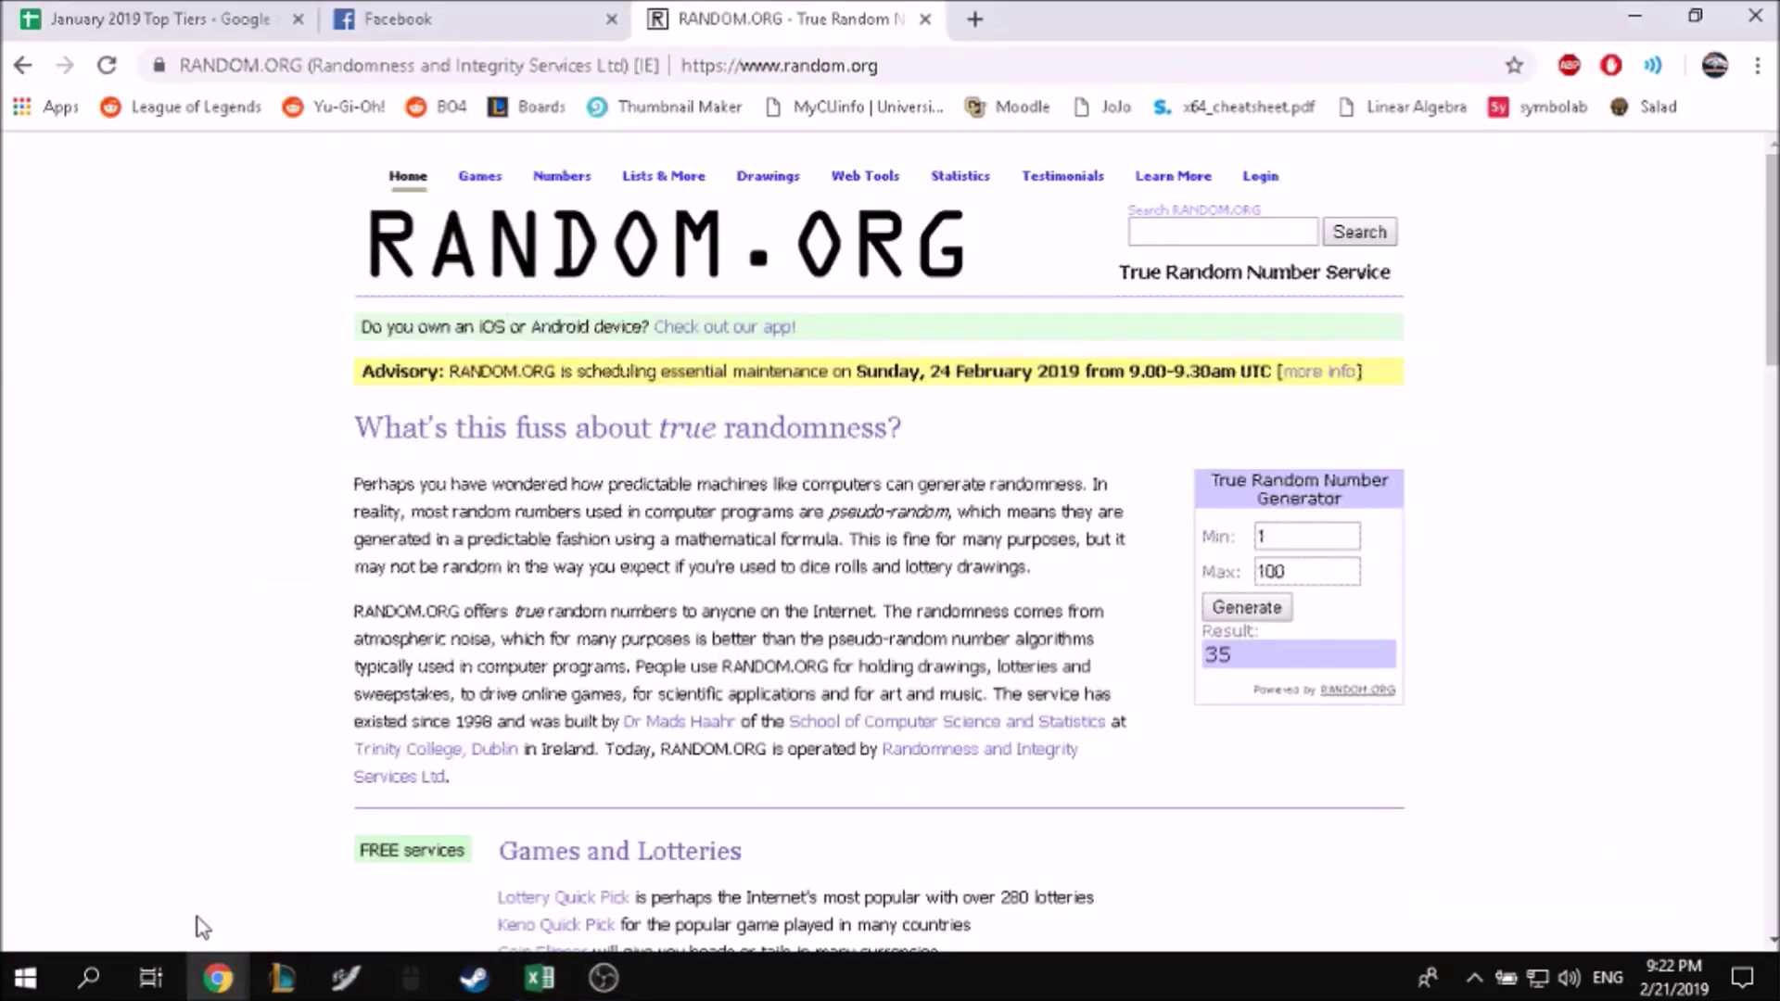
{"action": "left_click", "coordinate": [1247, 607]}
{"action": "left_click", "coordinate": [539, 978]}
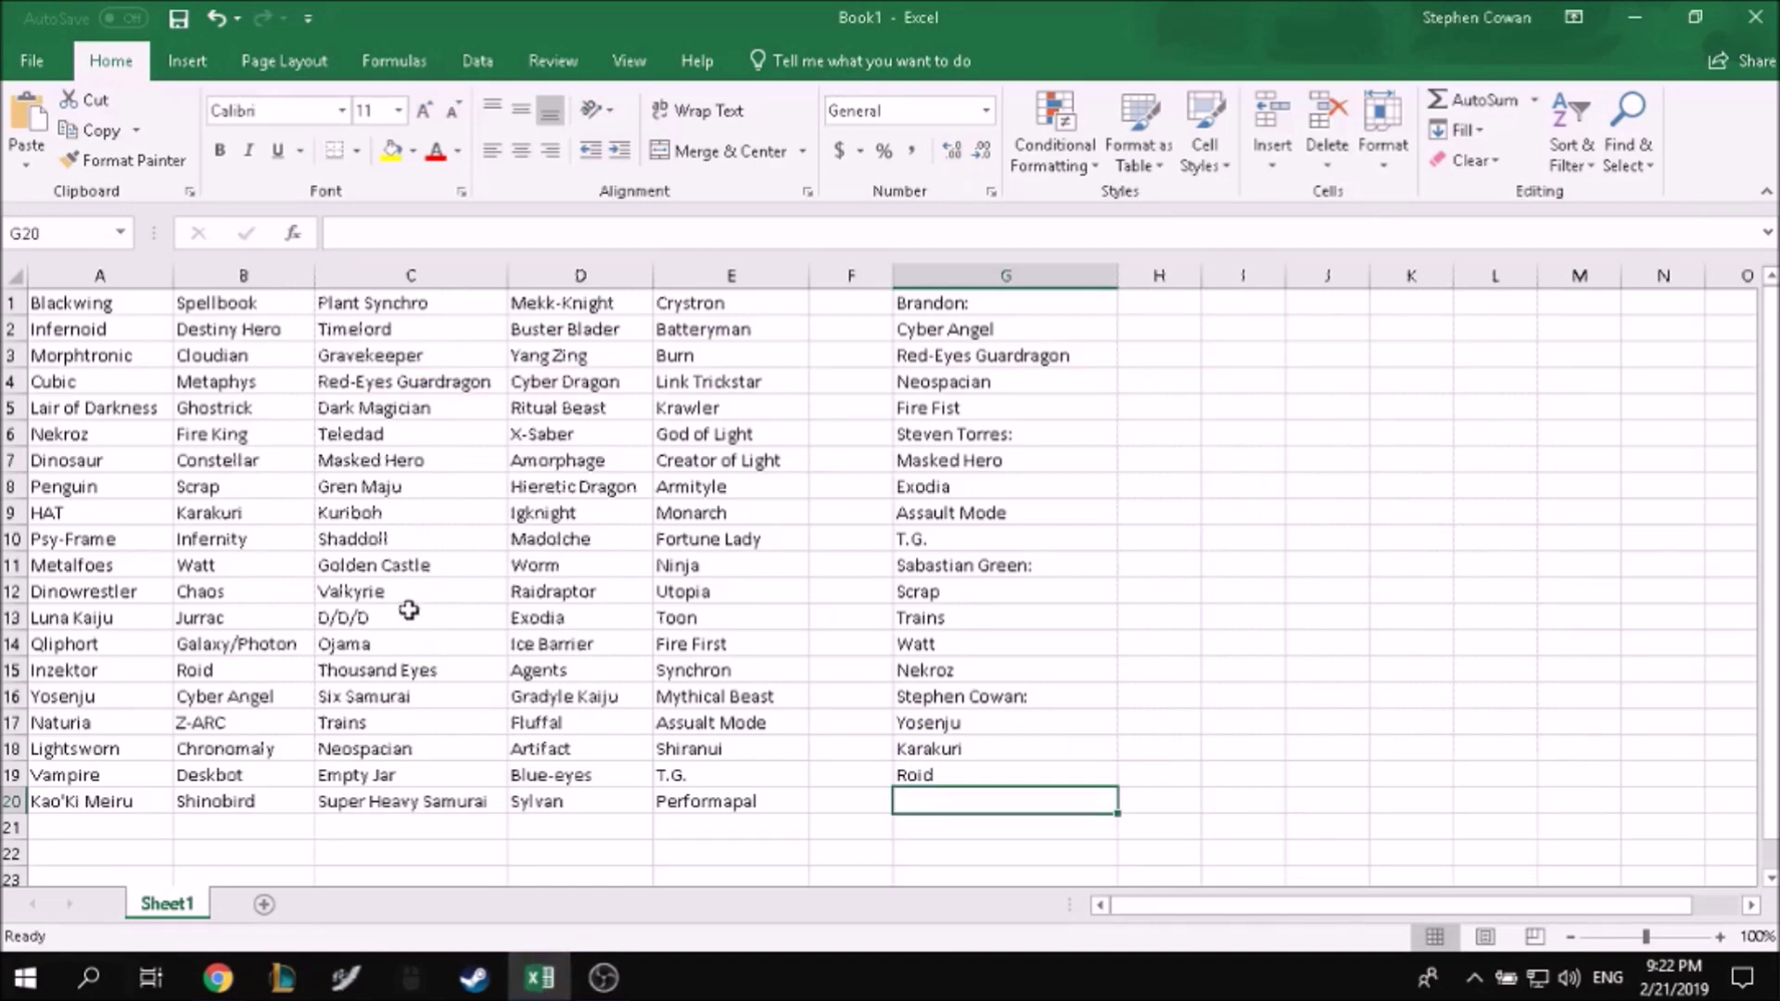
{"action": "type", "text": "D/"}
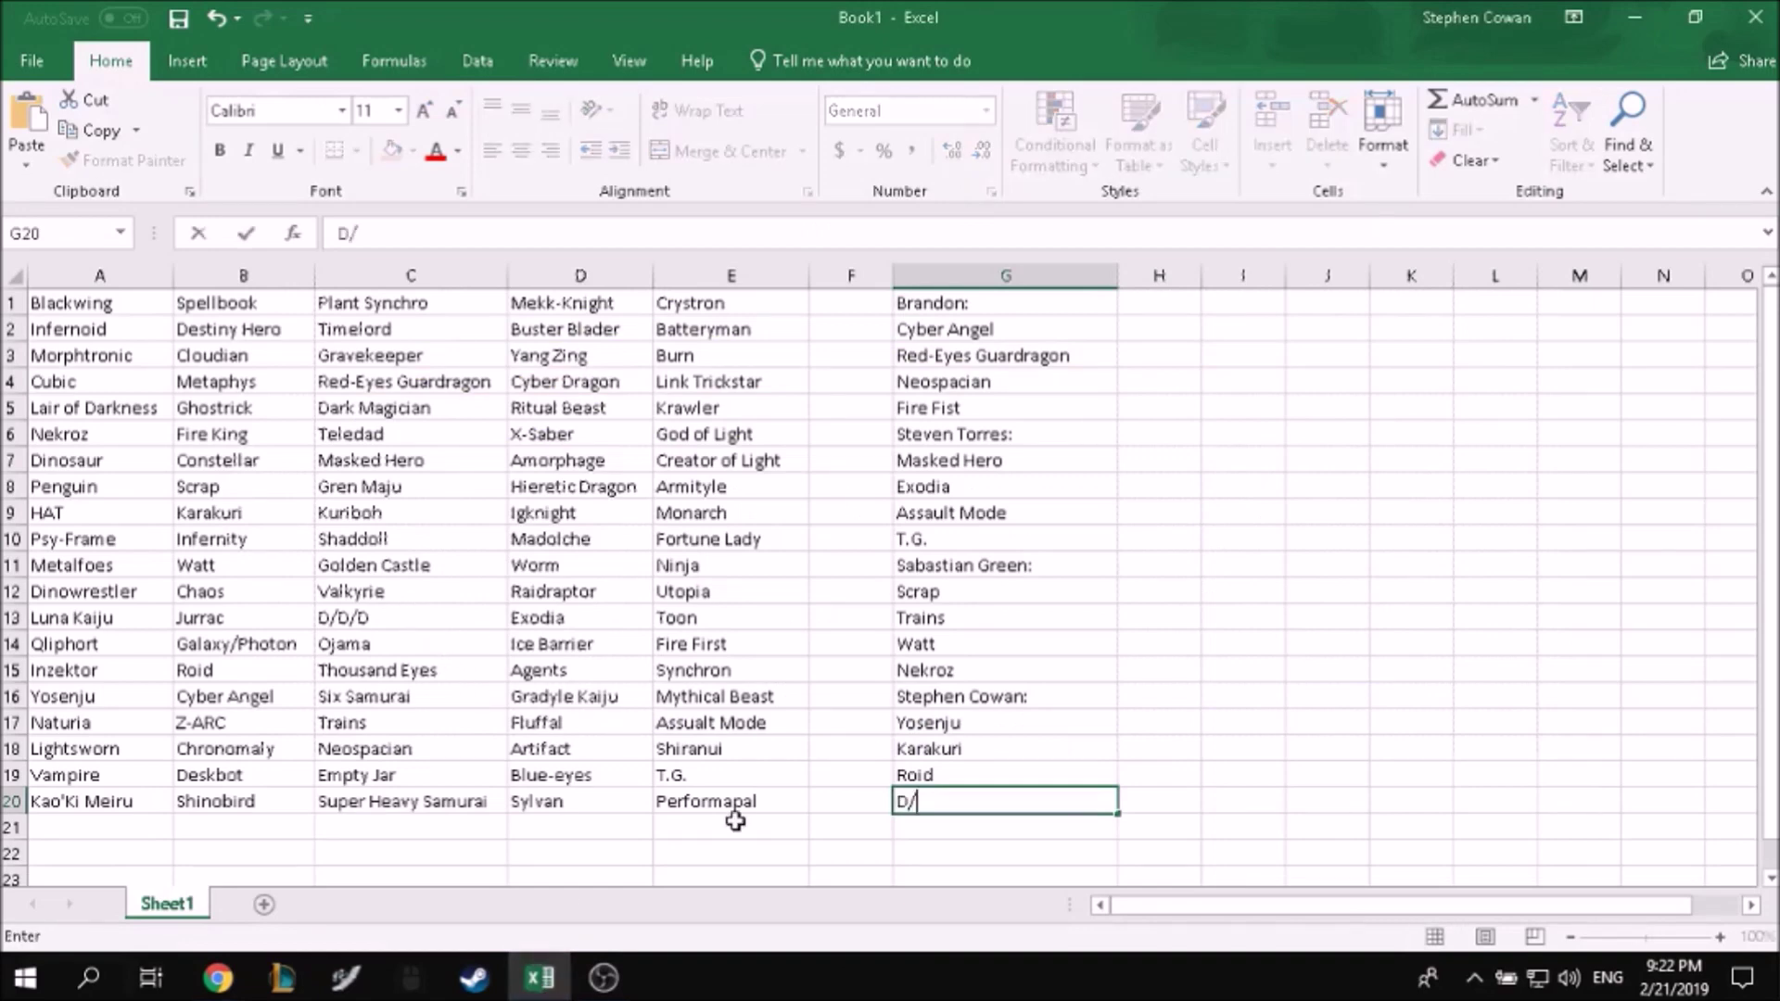
{"action": "type", "text": "D/D"}
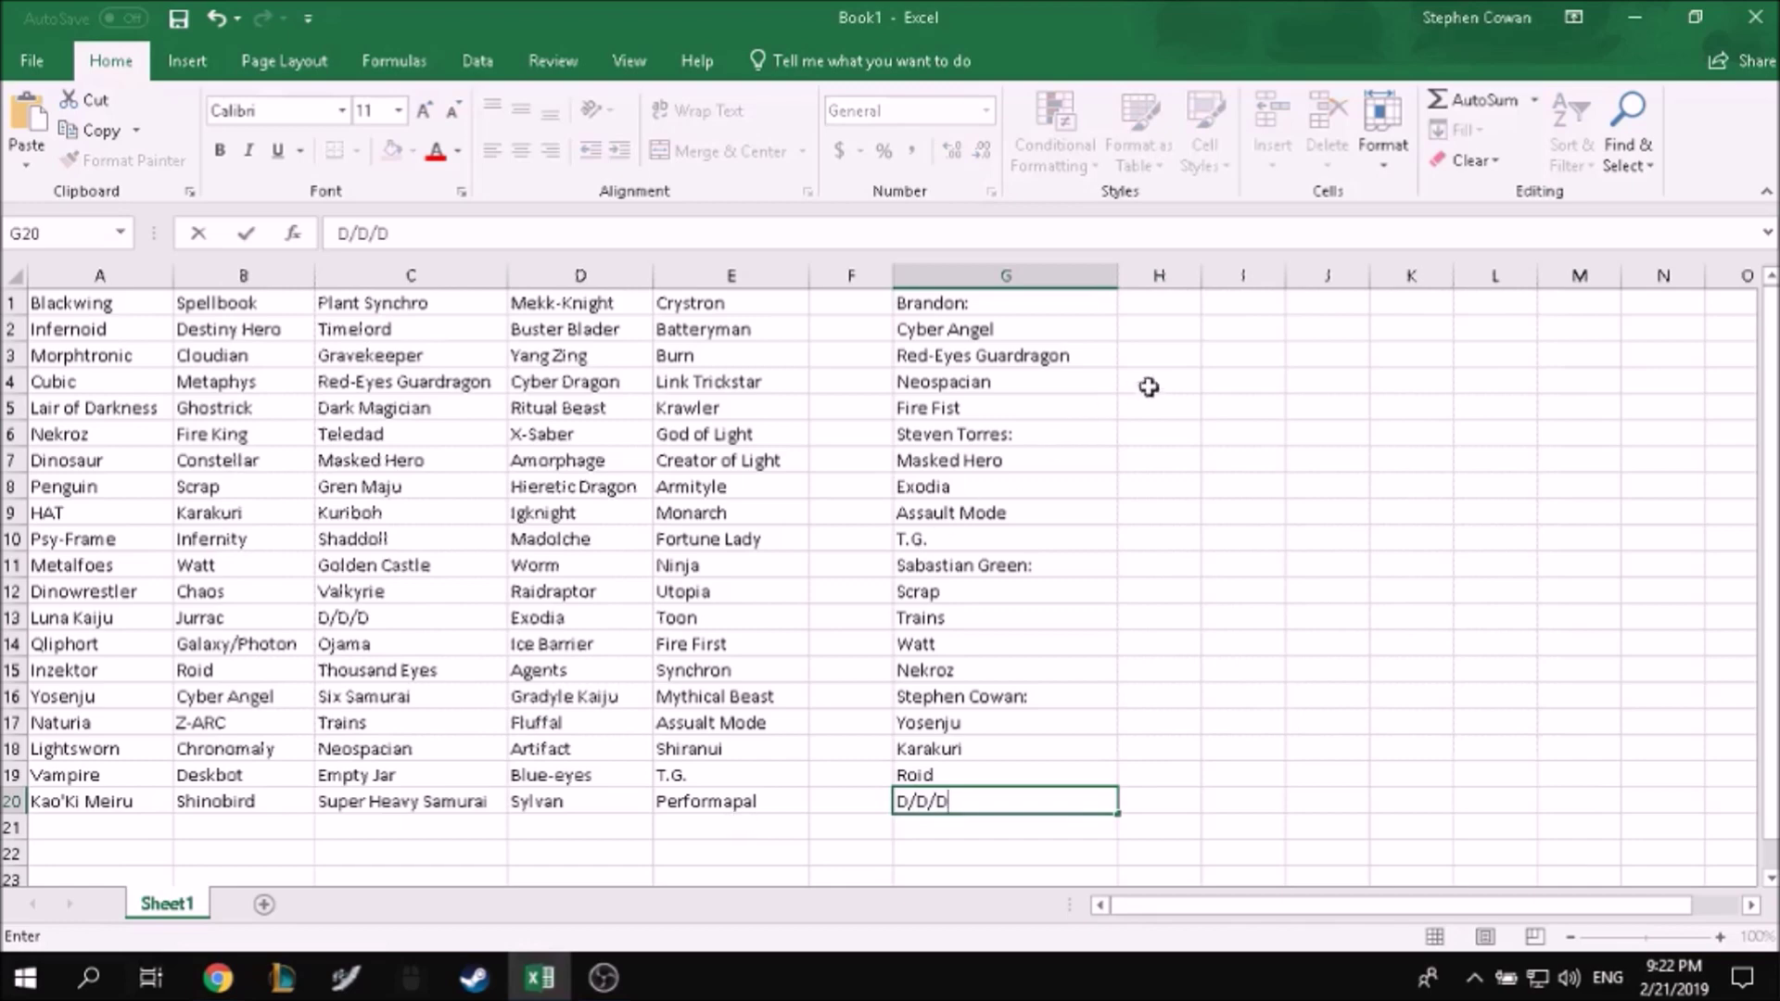
{"action": "left_click", "coordinate": [1156, 324]}
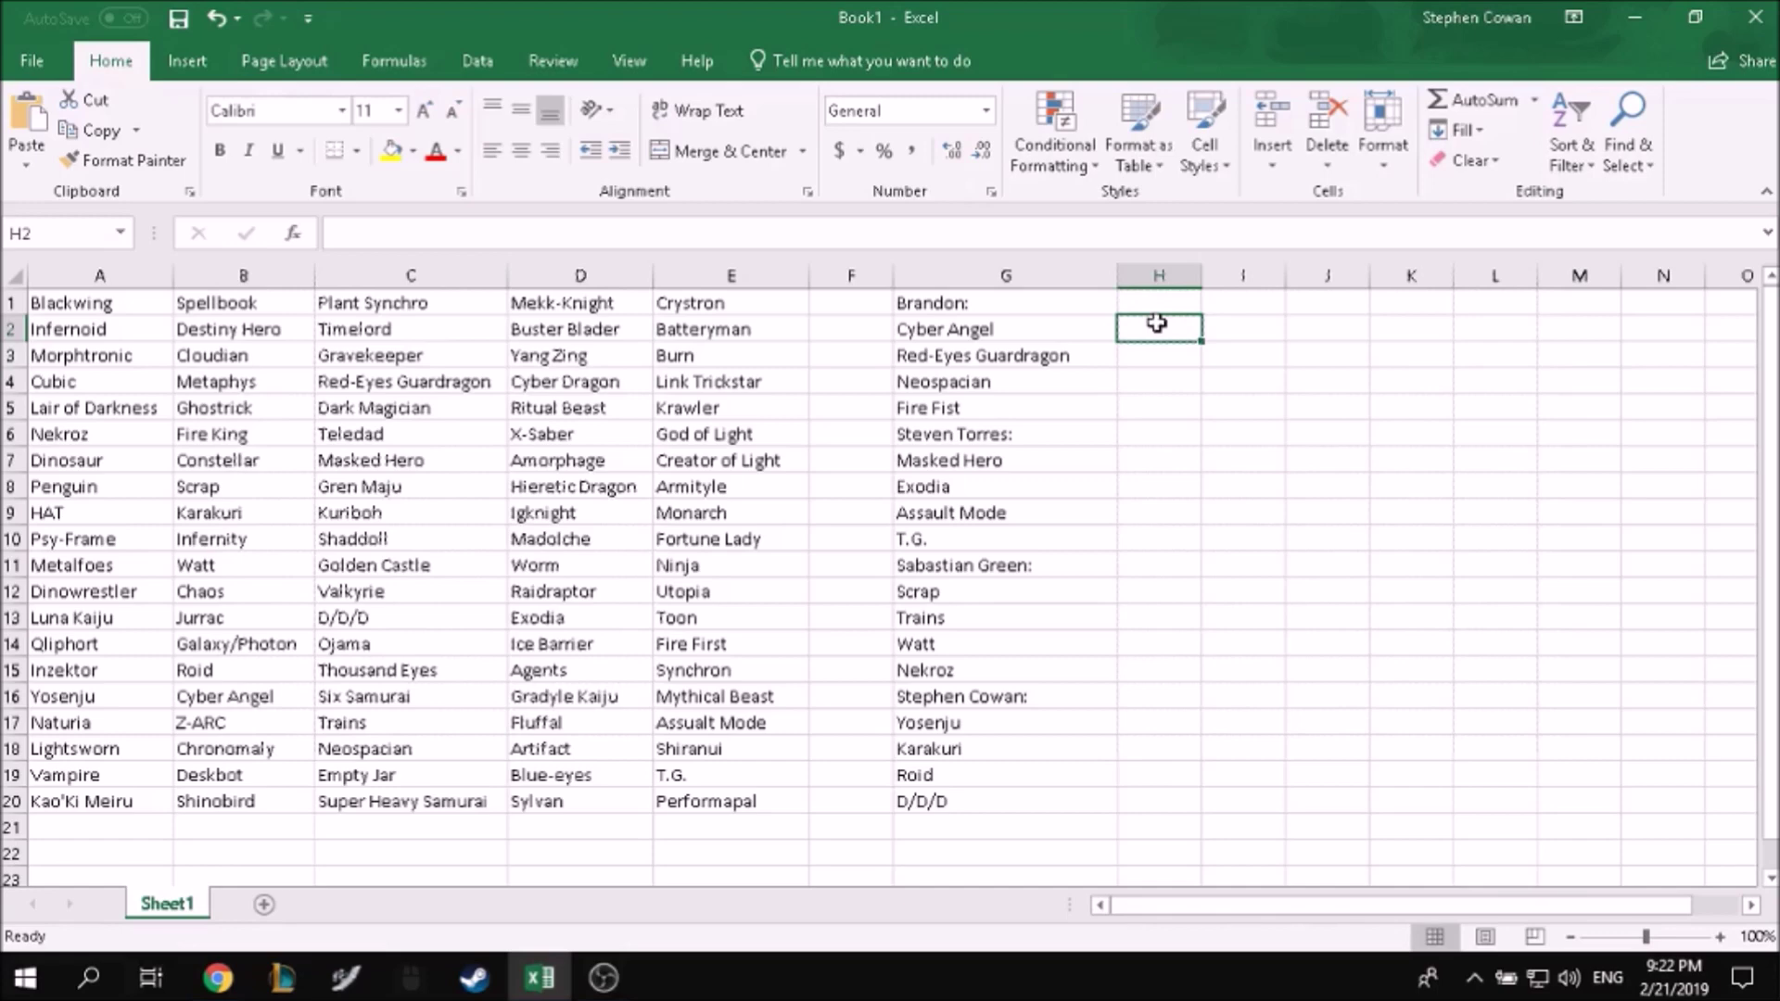
Step: Replace the first player's third deck in cell G4 with Utopia from the deck list
{"action": "left_click", "coordinate": [715, 594]}
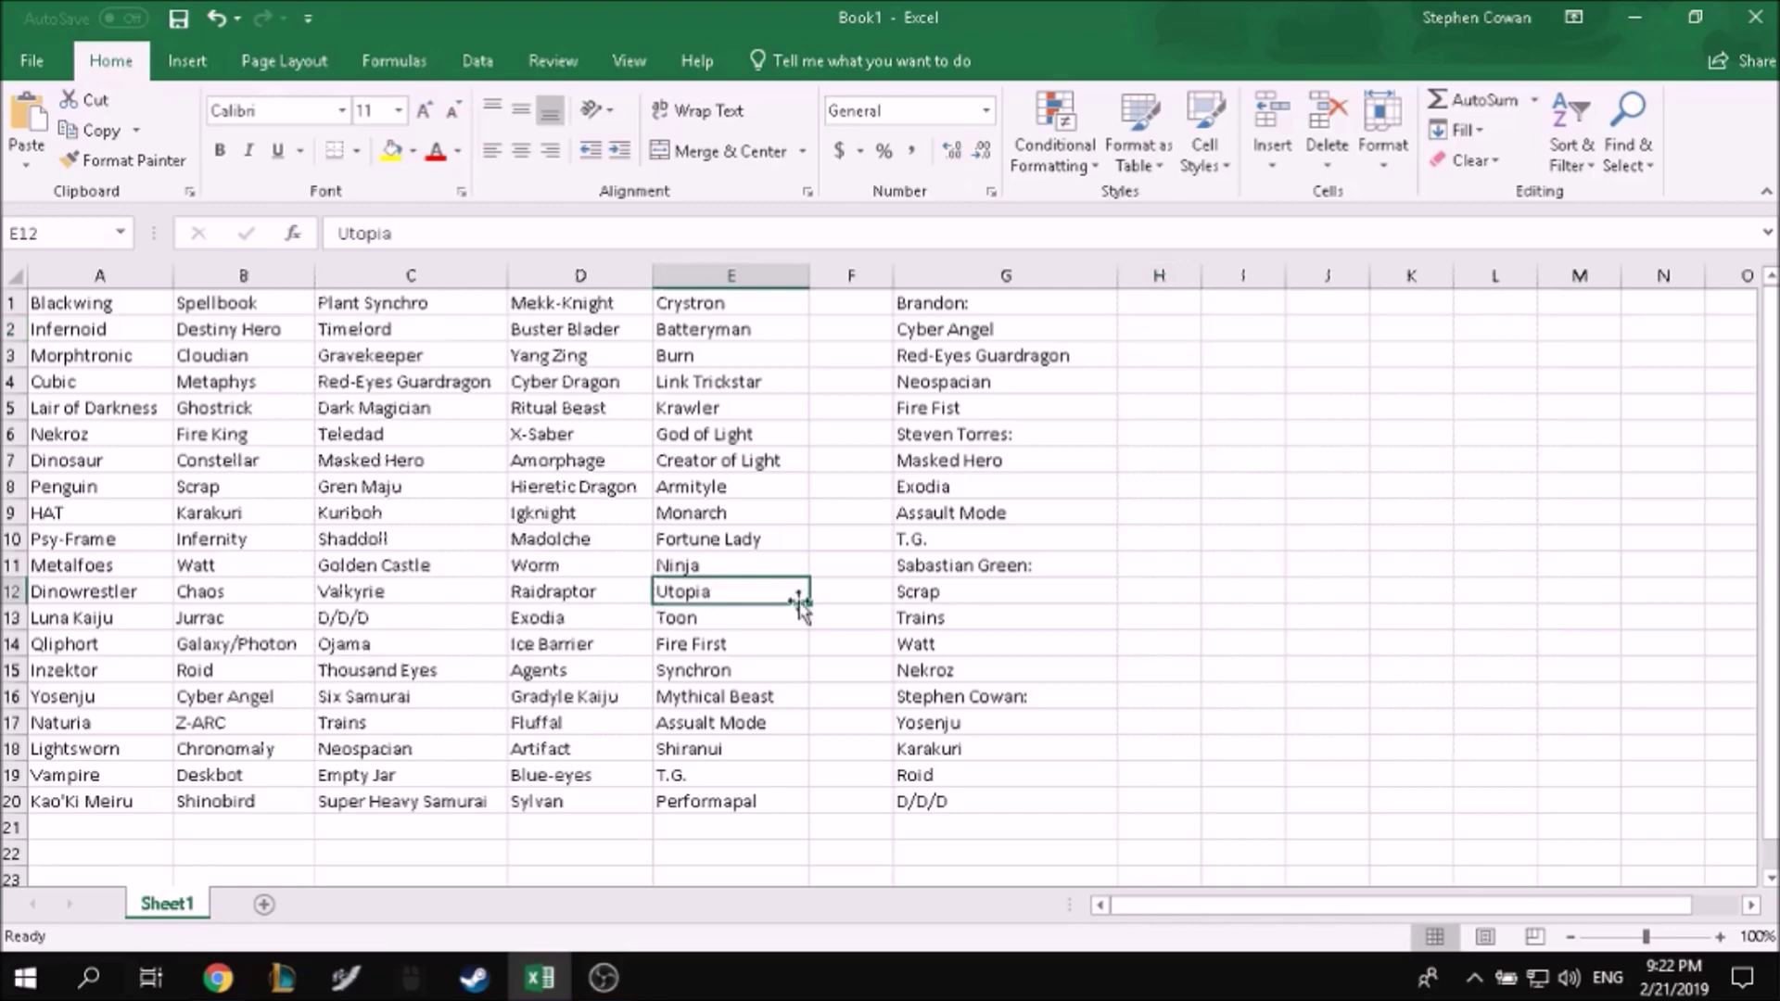
{"action": "left_click", "coordinate": [1113, 330]}
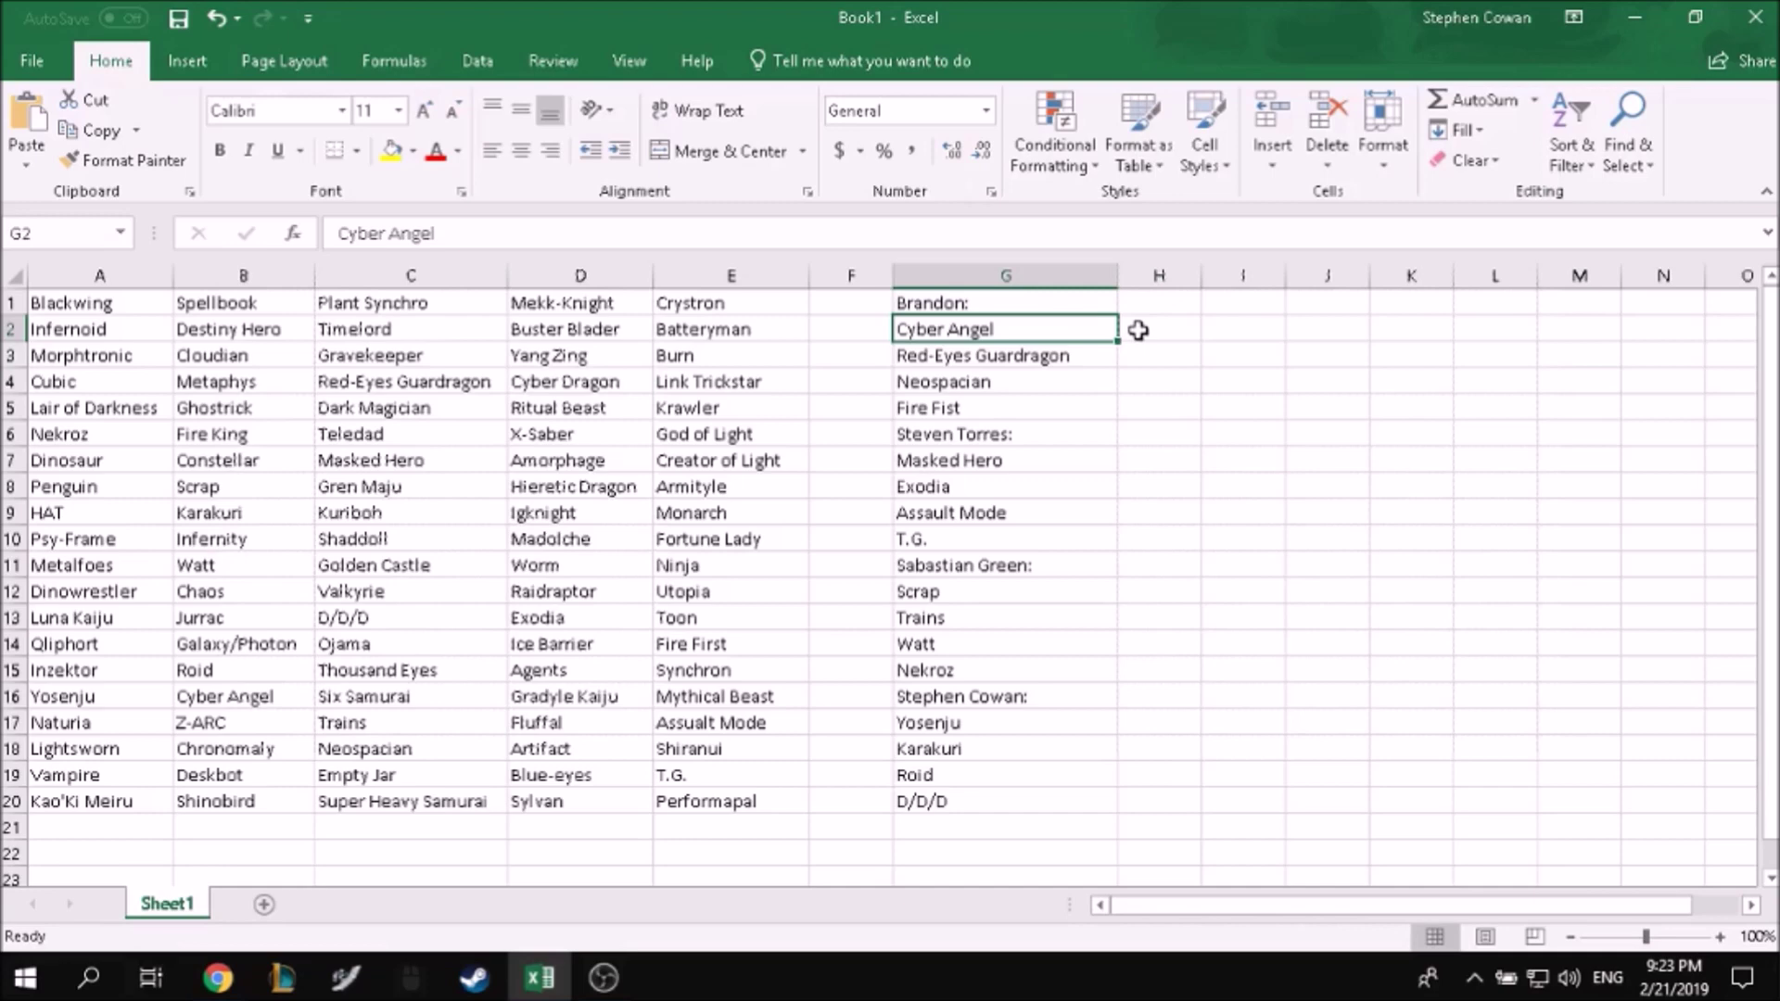
{"action": "left_click", "coordinate": [1089, 389]}
{"action": "type", "text": "Utopia"}
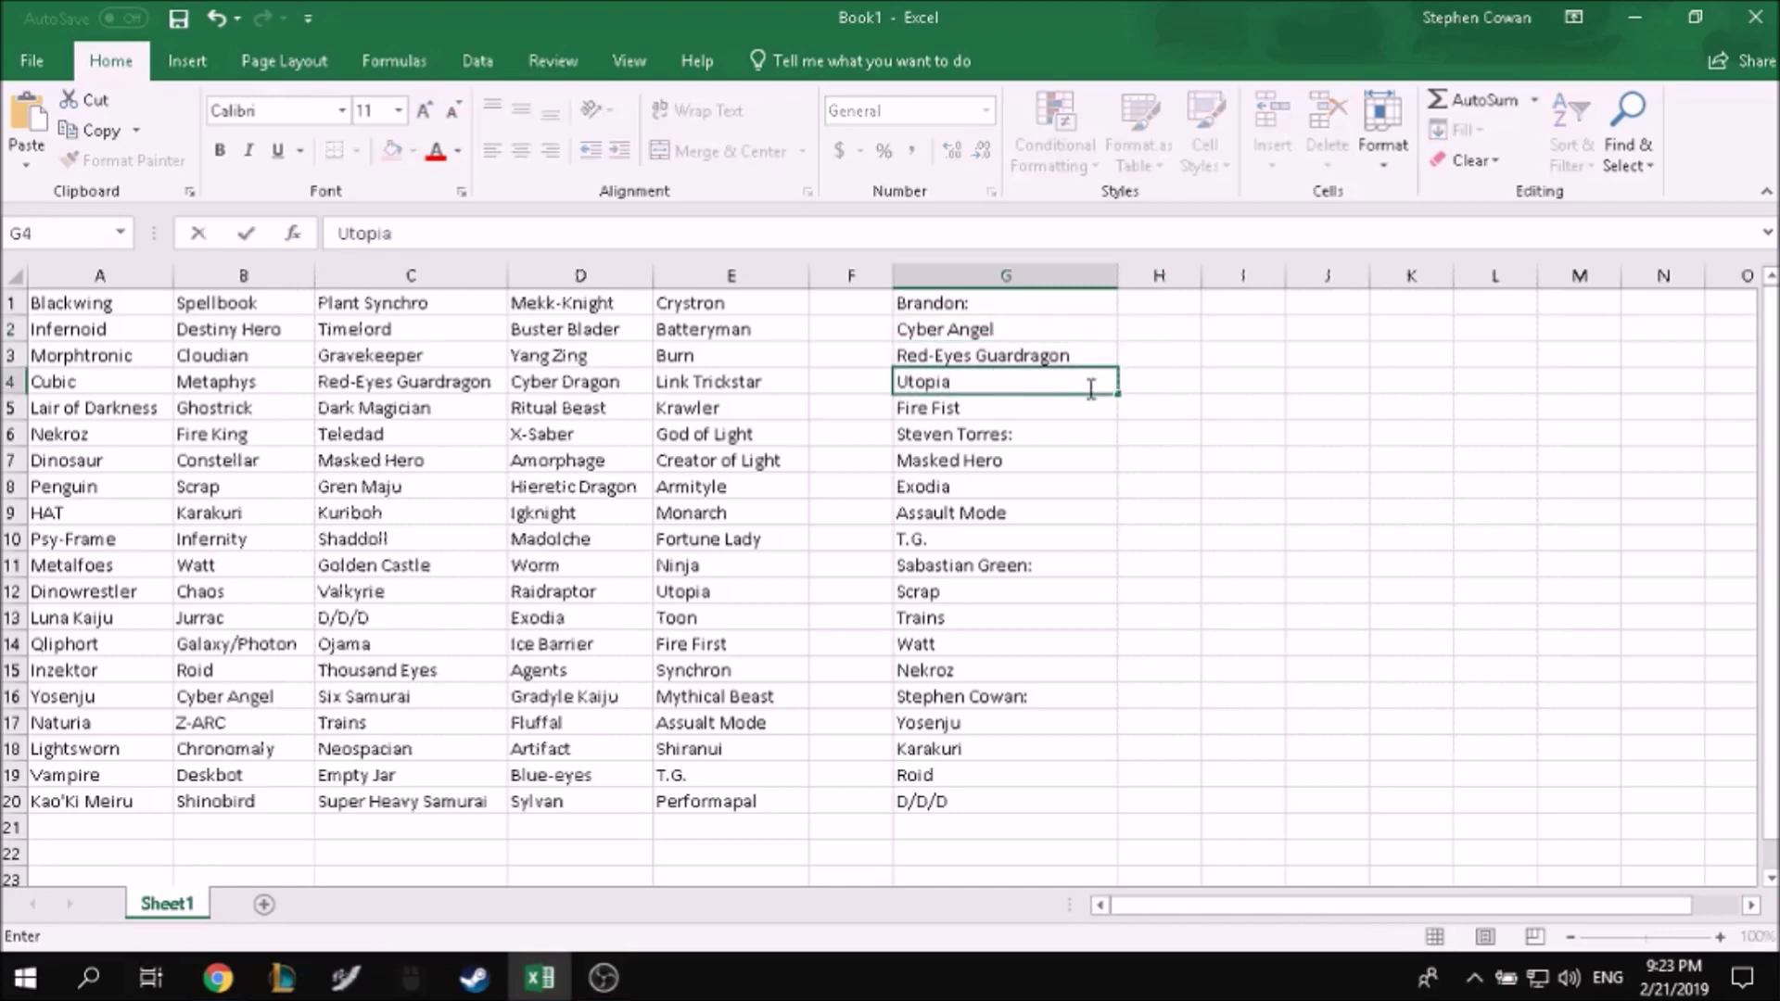
Step: Replace the second player's third deck in cell G9 with Vampire
{"action": "left_click", "coordinate": [1076, 514]}
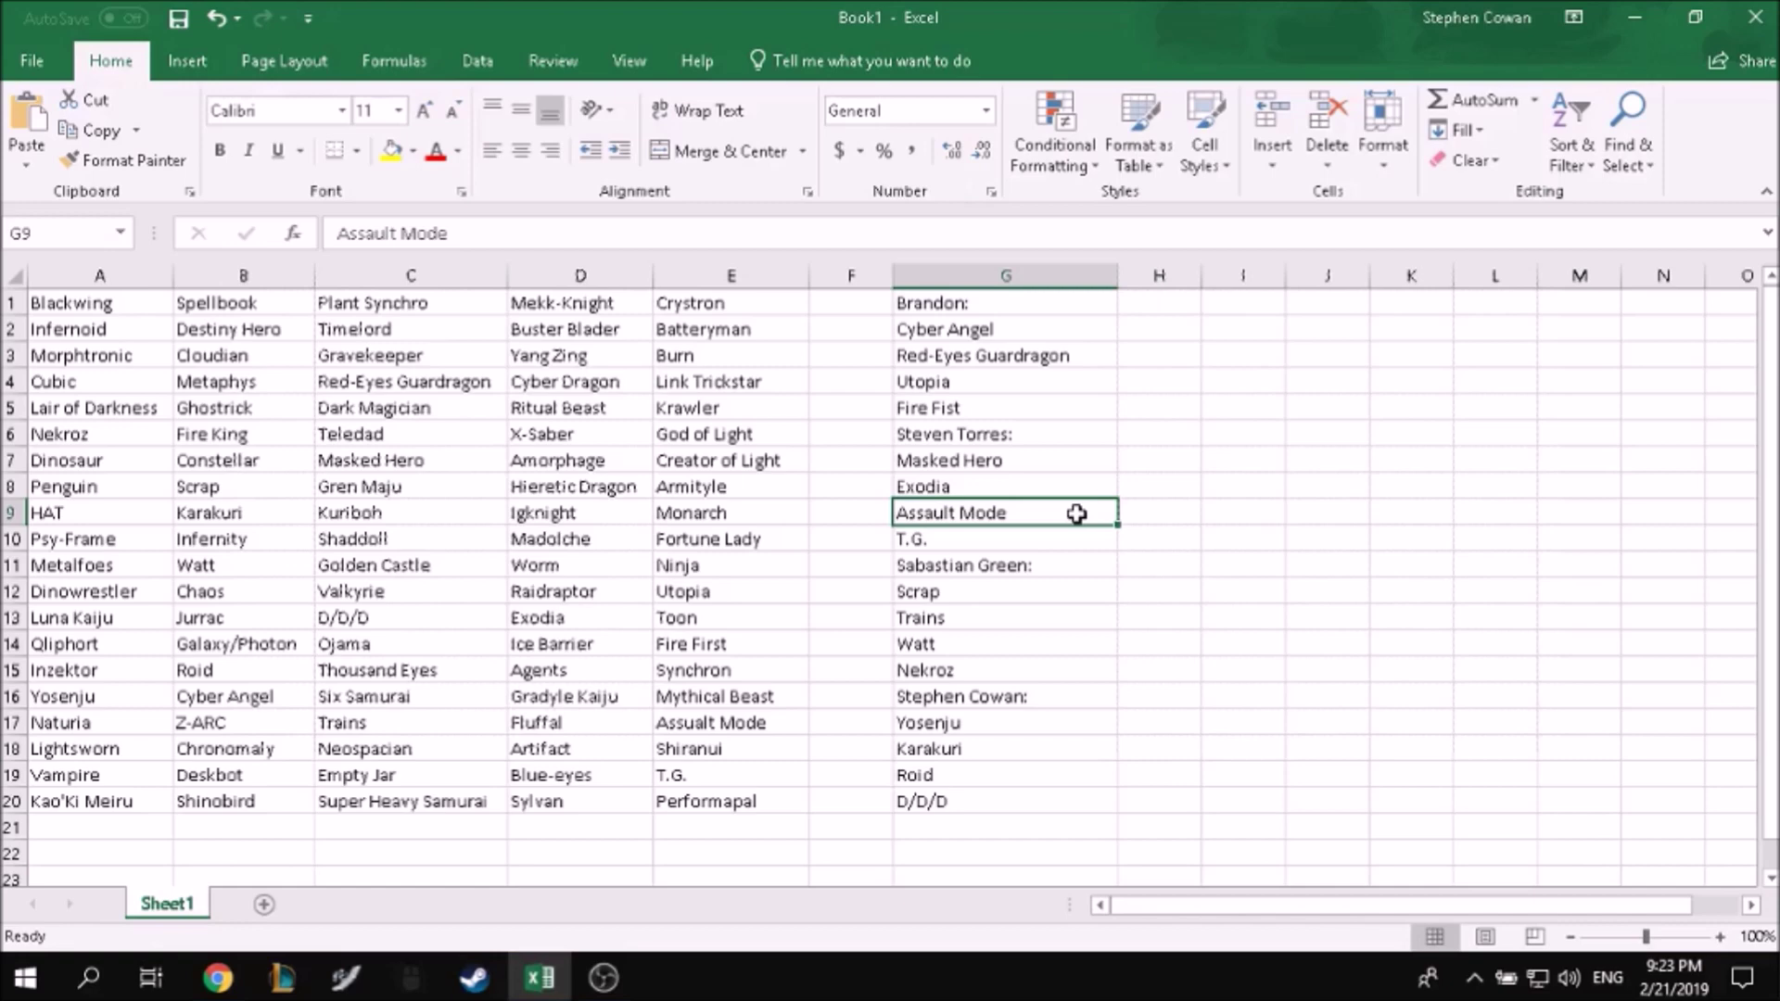
{"action": "type", "text": "Vampire"}
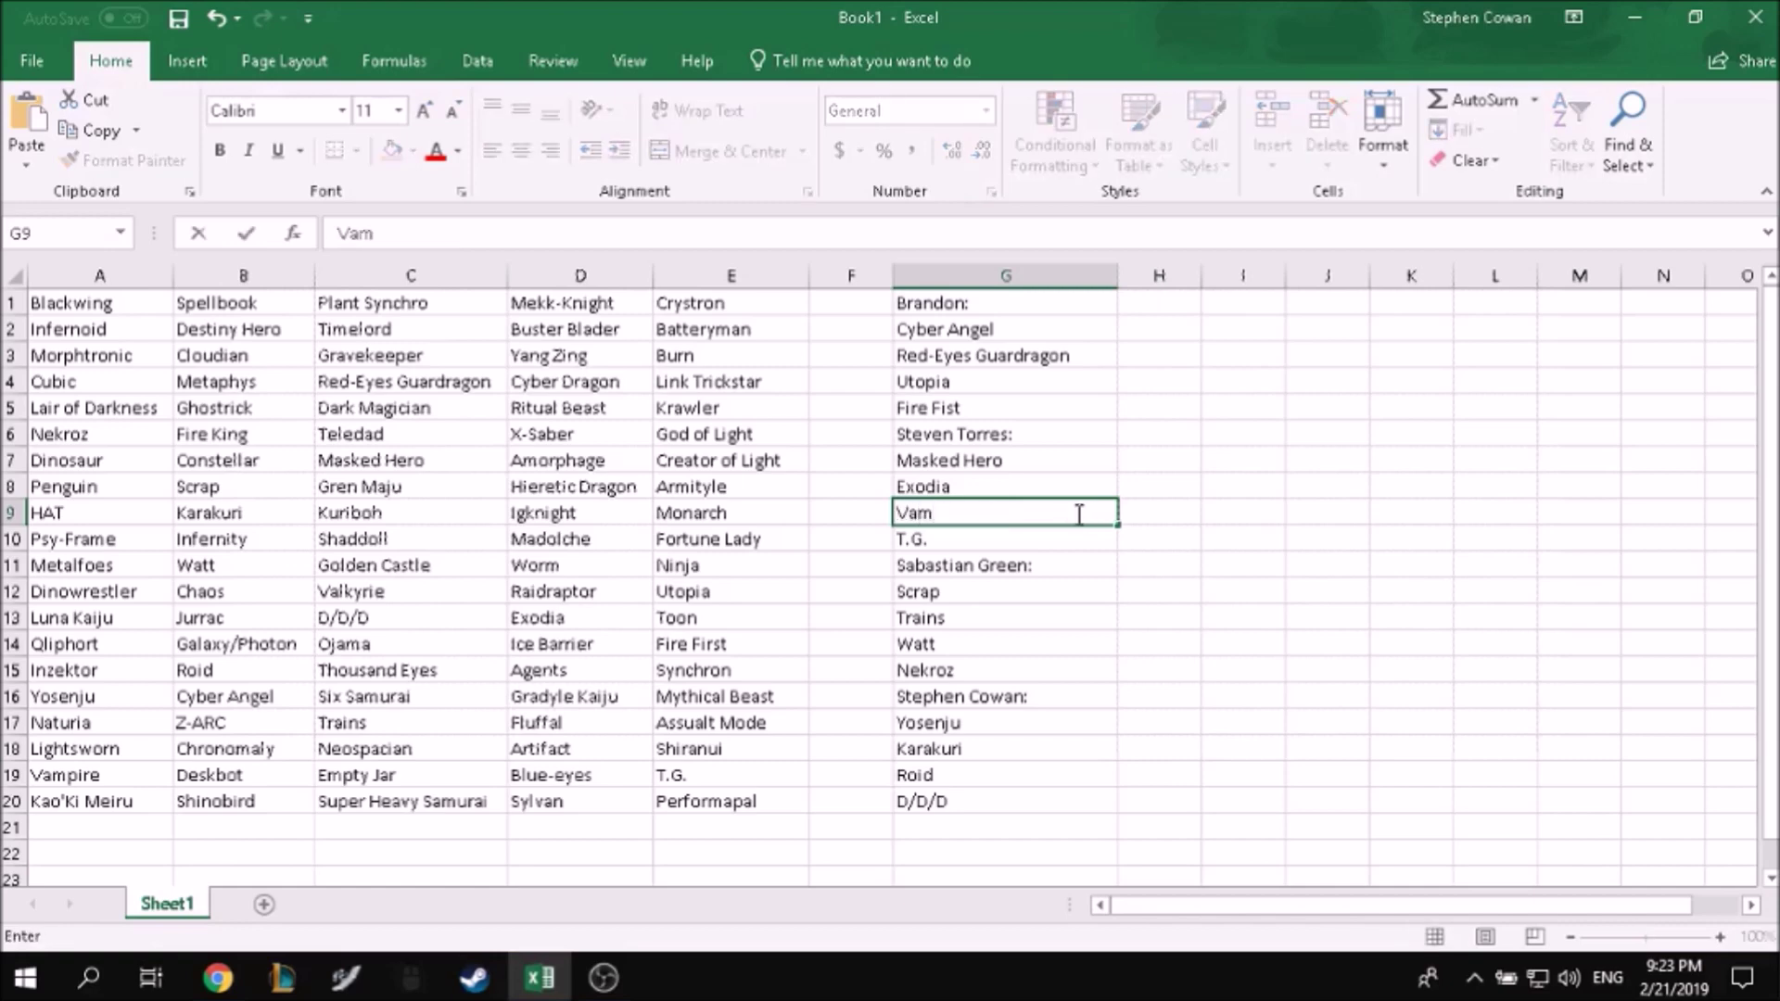
{"action": "key", "text": "Return"}
{"action": "key", "text": "Return"}
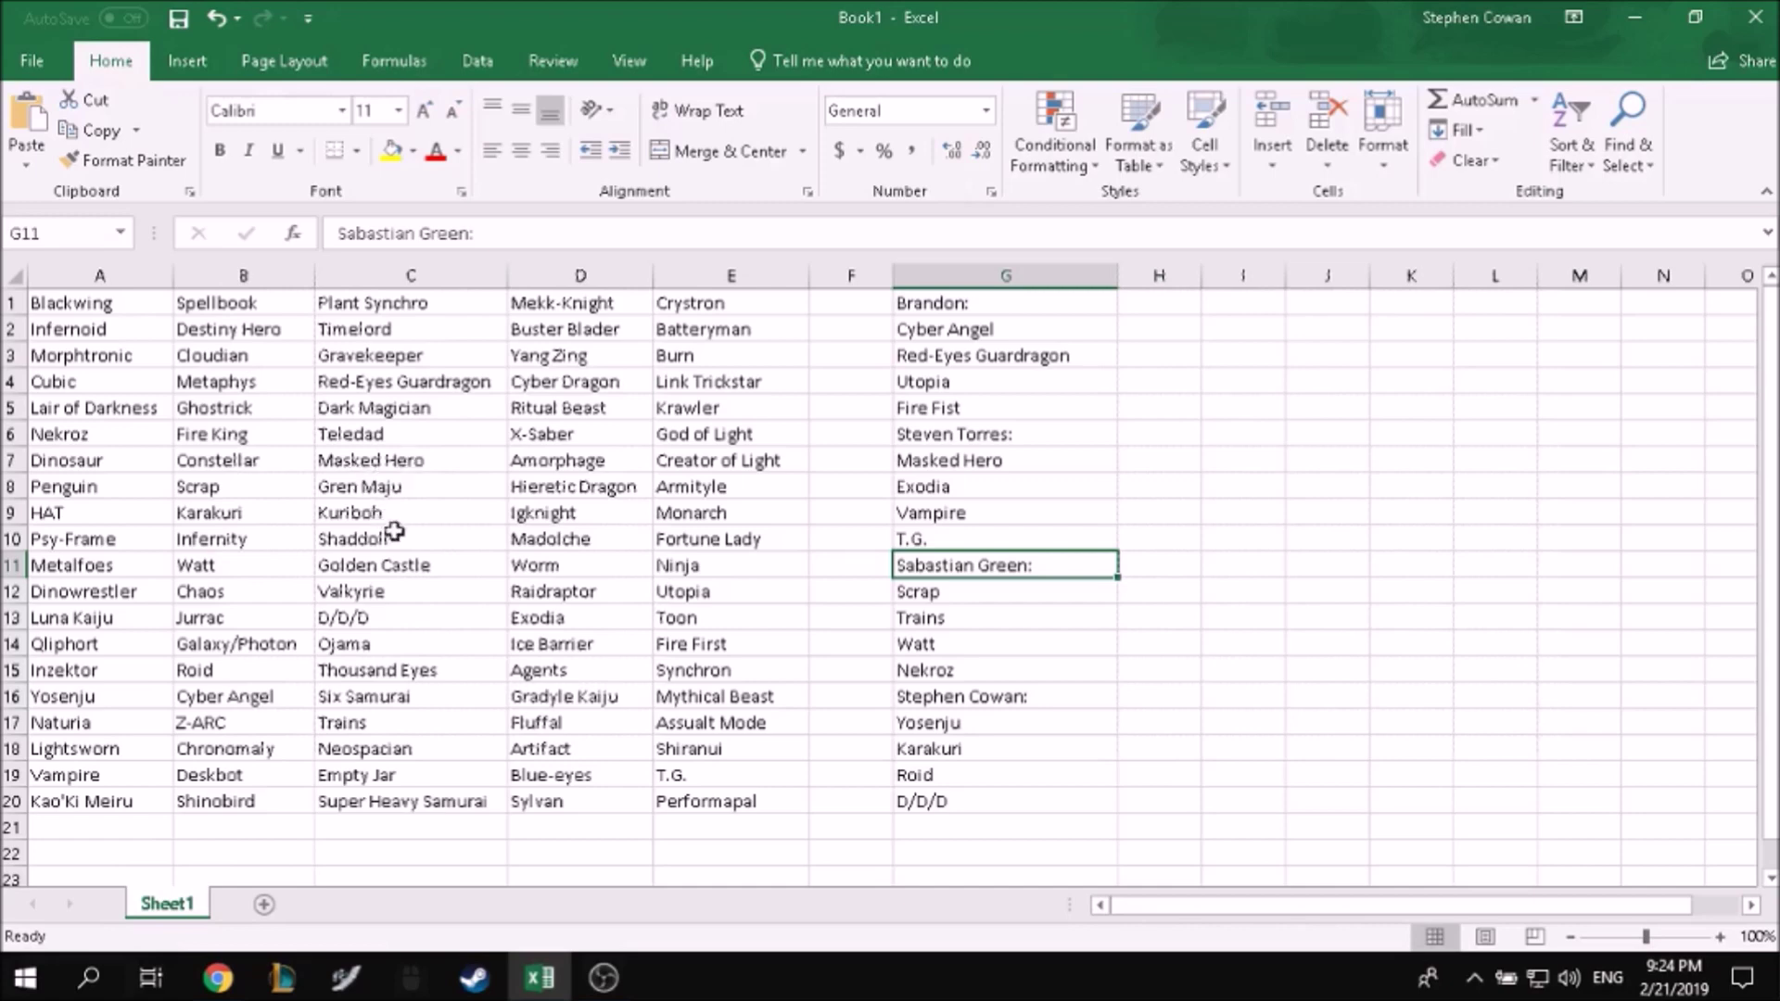
Step: Replace the third player's third deck in cell G14 with Shaddoll
{"action": "left_click", "coordinate": [952, 649]}
{"action": "double_click", "coordinate": [951, 651]}
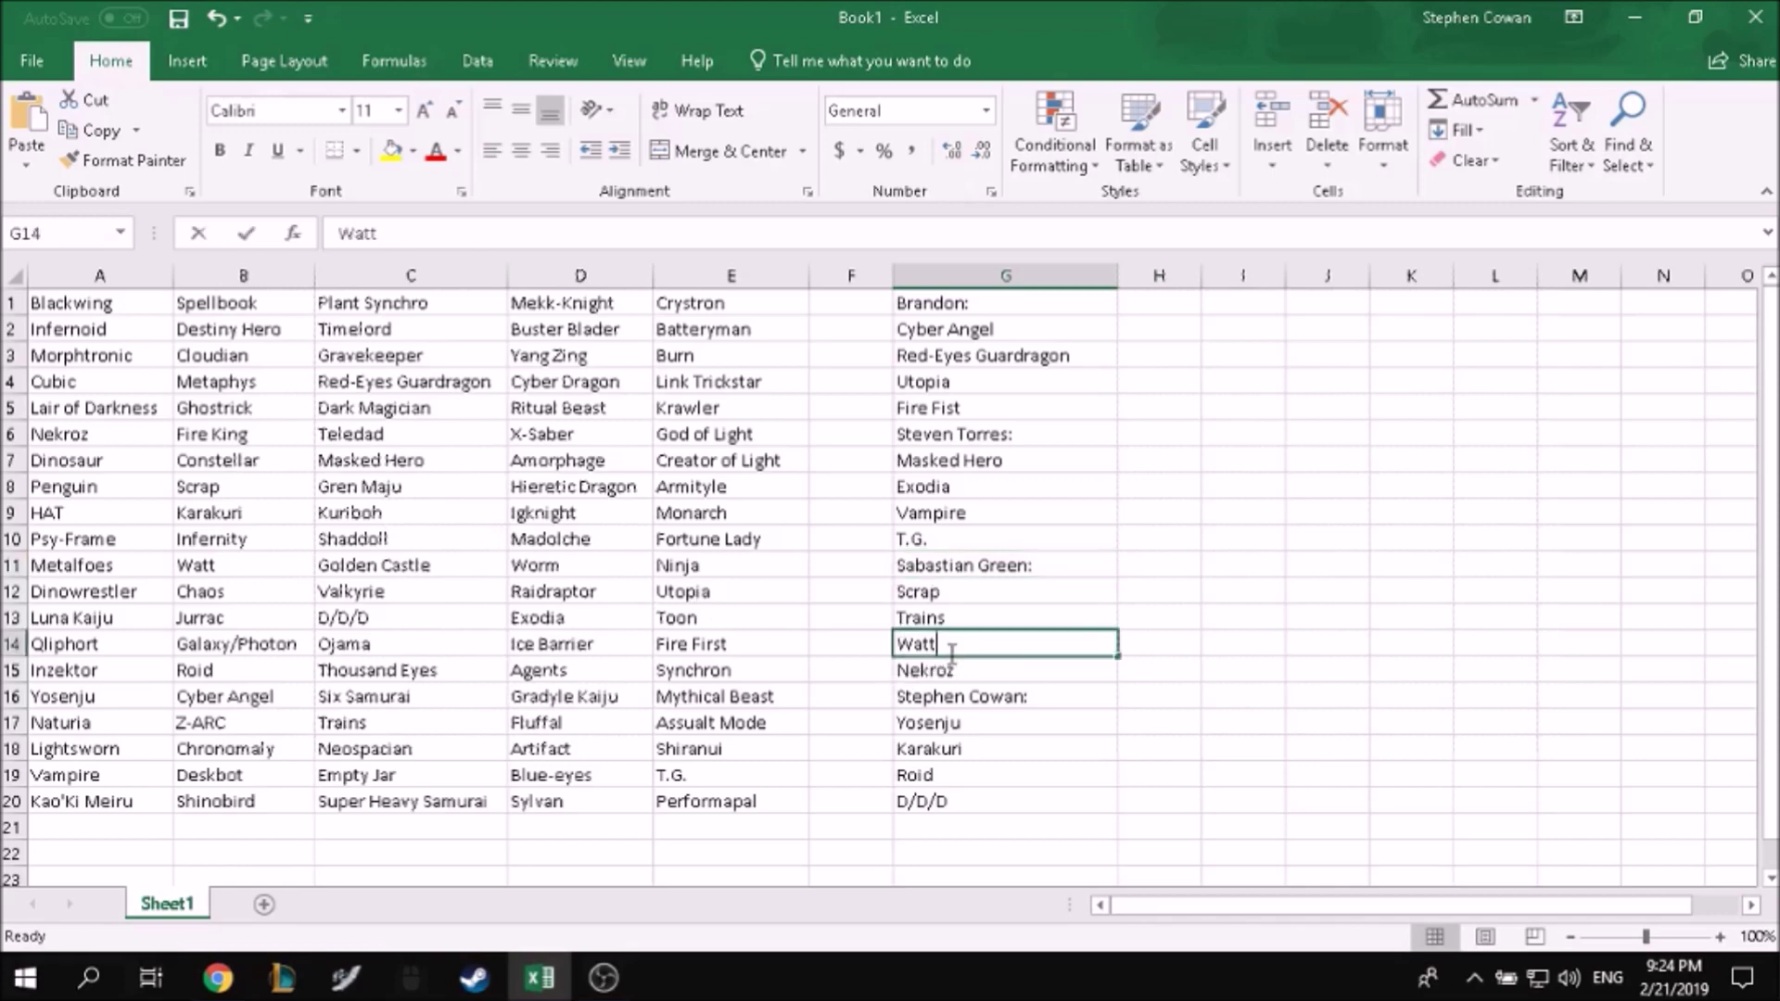
{"action": "type", "text": "Shaddoll"}
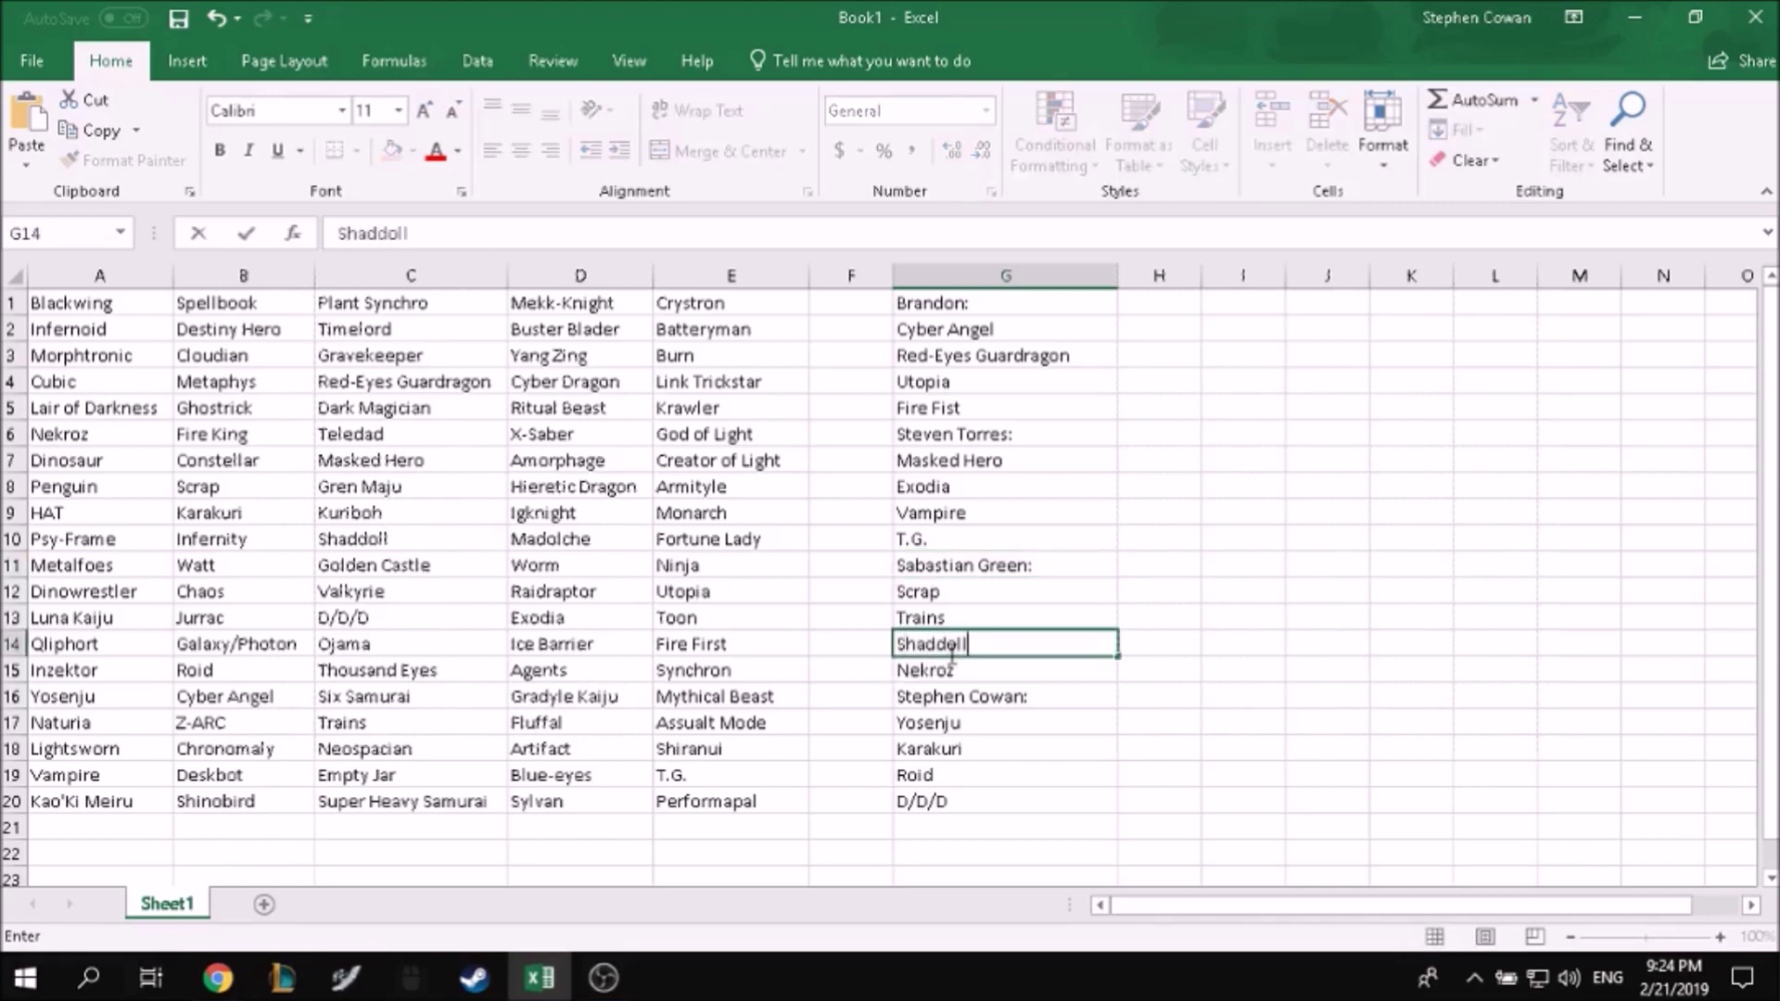
{"action": "key", "text": "Return"}
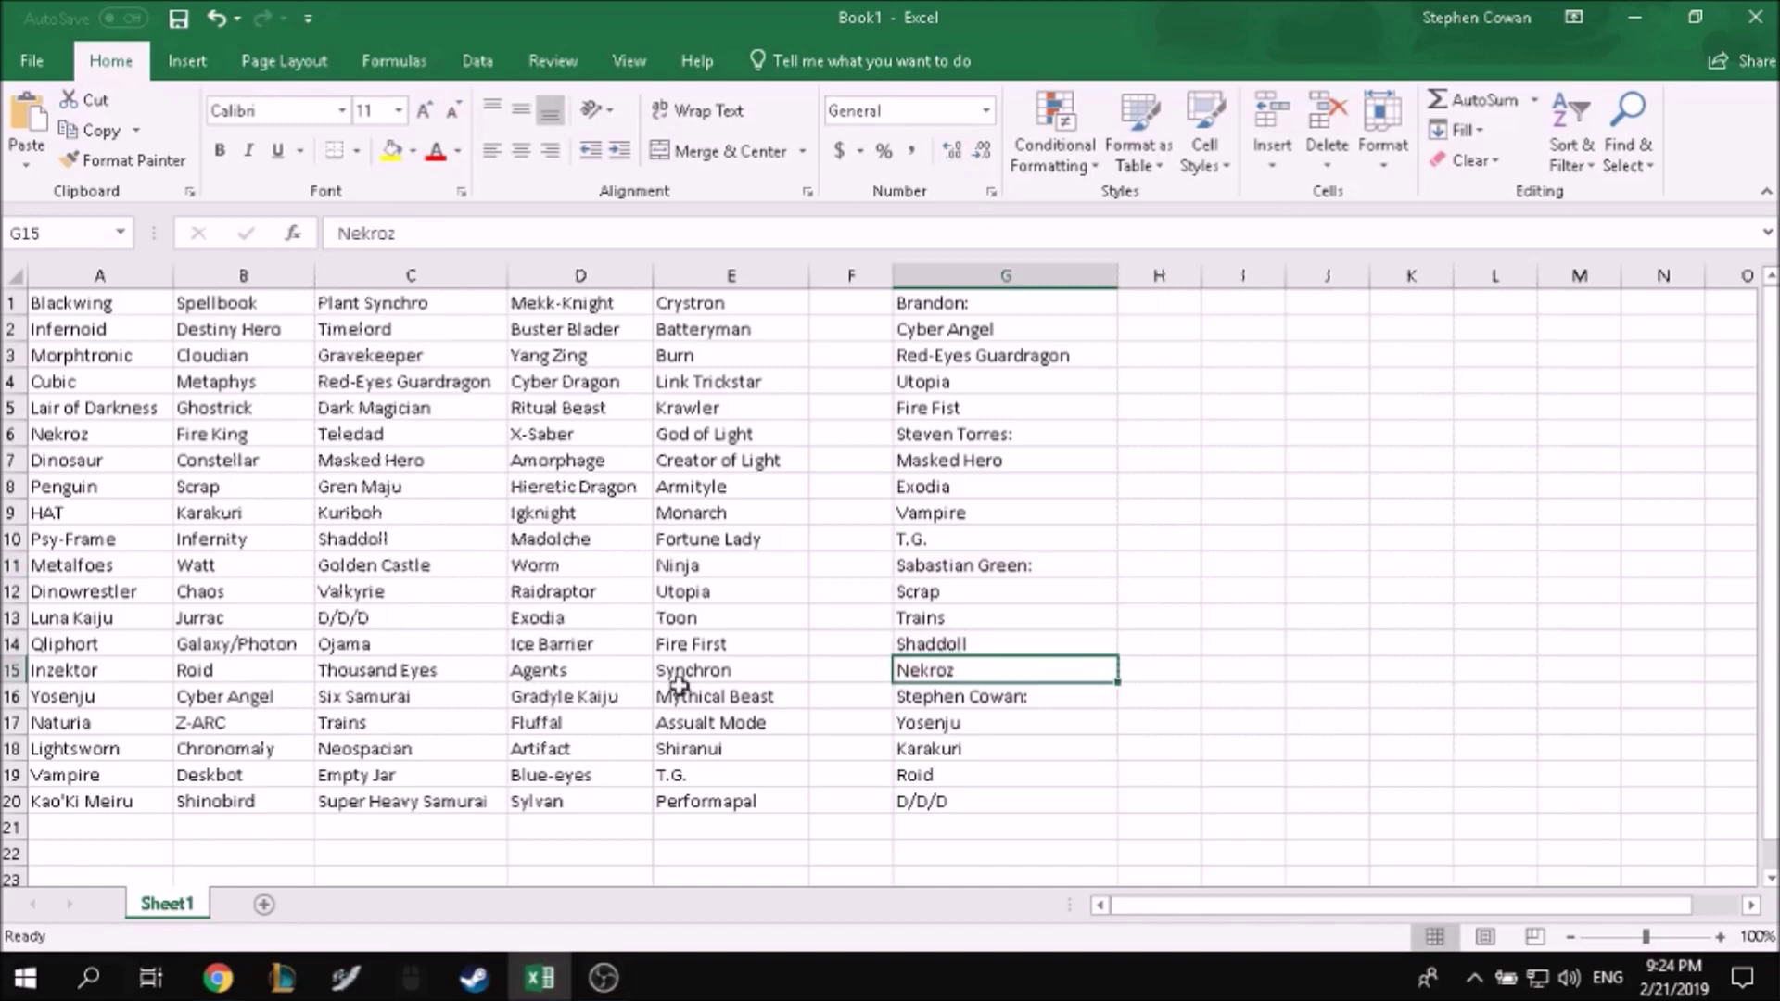
Step: Generate two random numbers from 1 to 100 on RANDOM.ORG in Chrome, returning to the Excel deck list after each draw
{"action": "mouse_move", "coordinate": [217, 978]}
{"action": "left_click", "coordinate": [139, 858]}
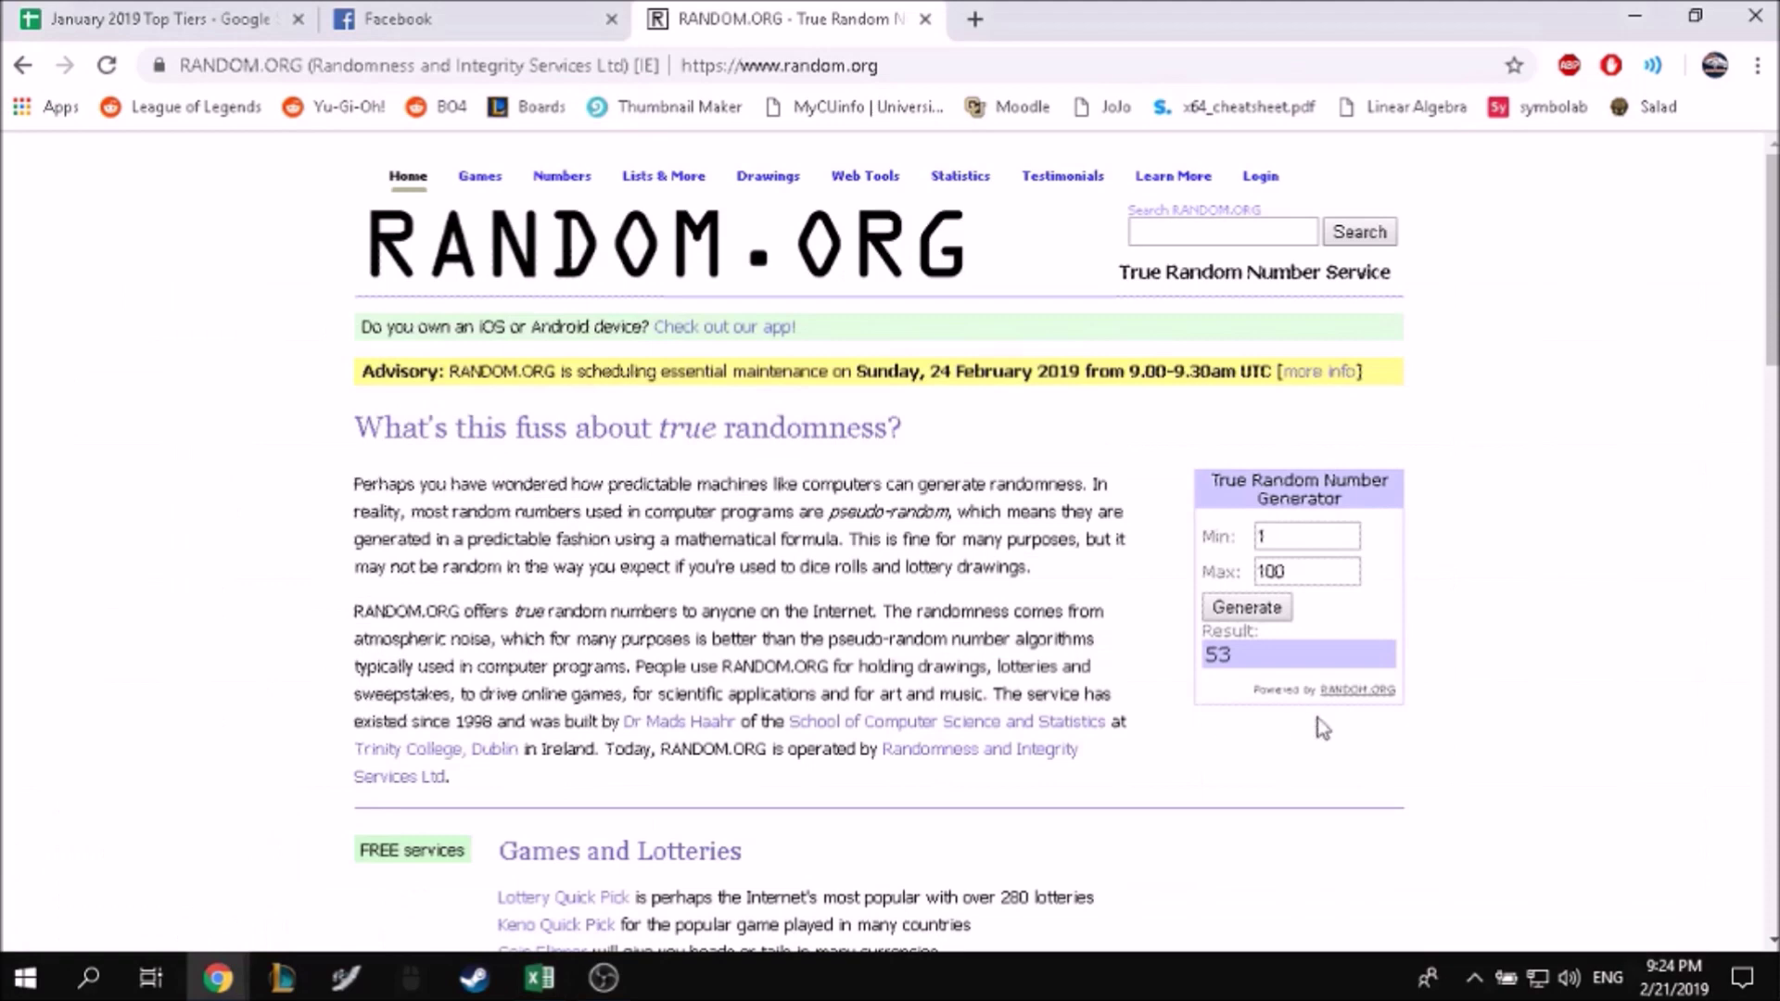
{"action": "left_click", "coordinate": [1273, 615]}
{"action": "left_click", "coordinate": [540, 977]}
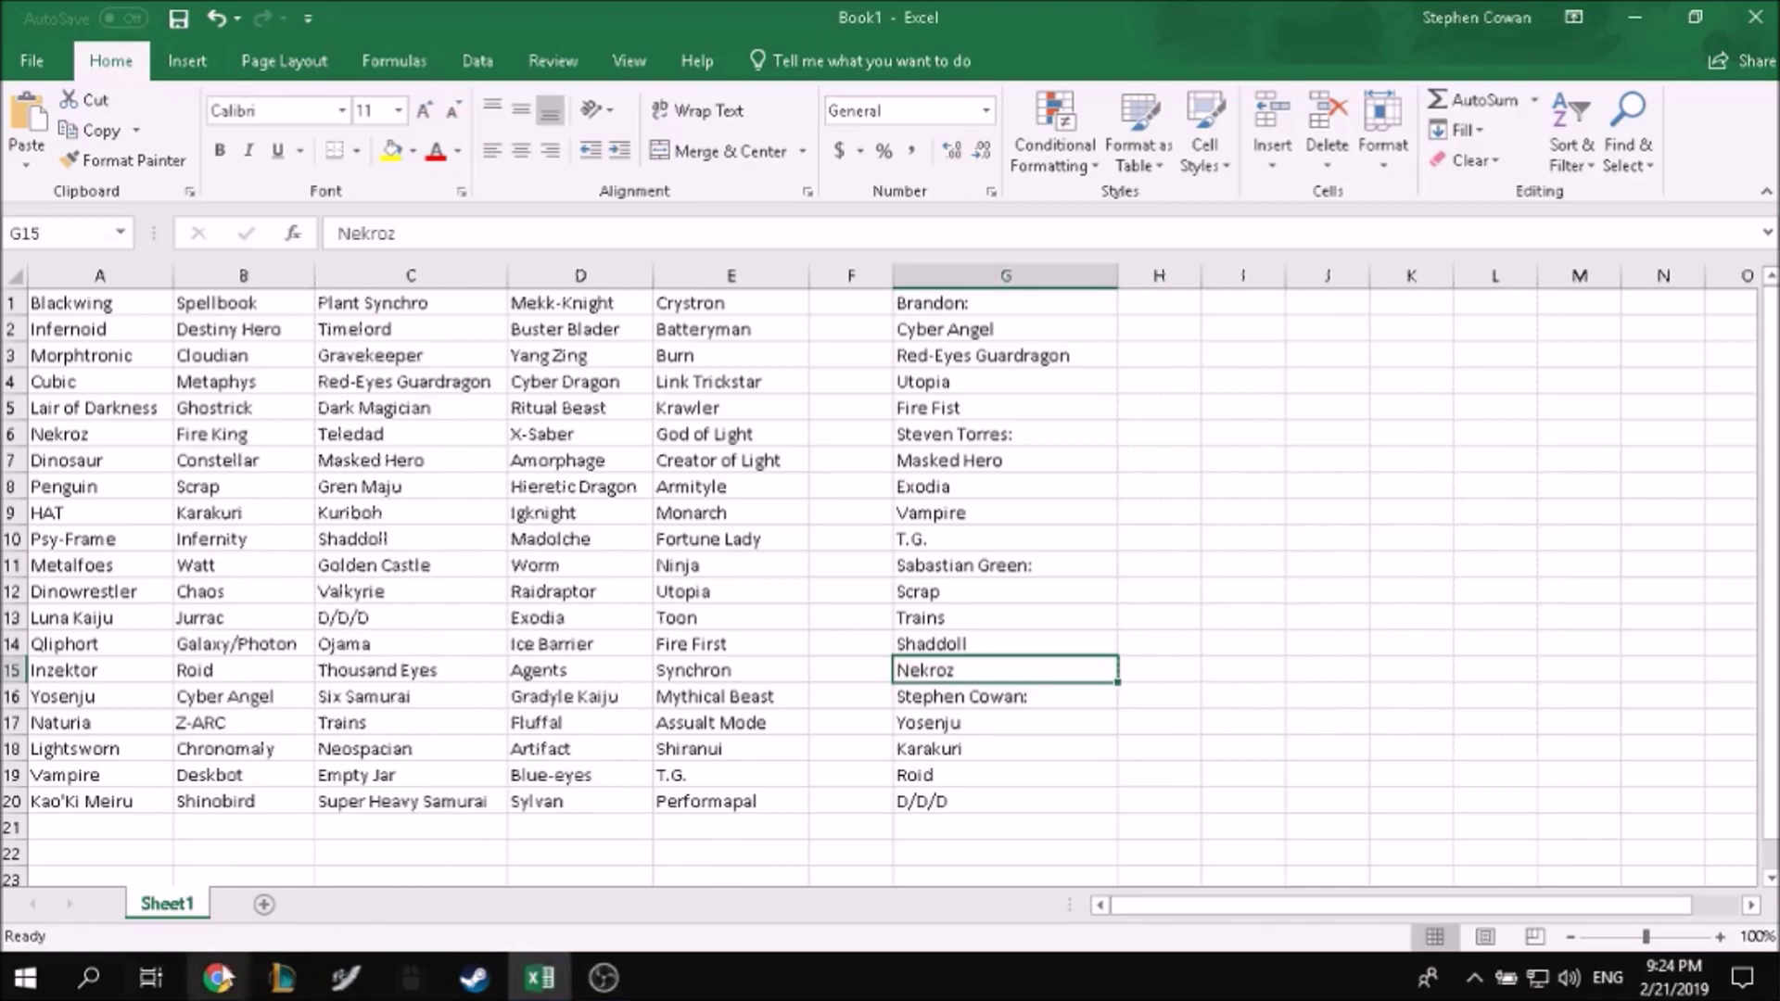
{"action": "mouse_move", "coordinate": [218, 978]}
{"action": "left_click", "coordinate": [130, 843]}
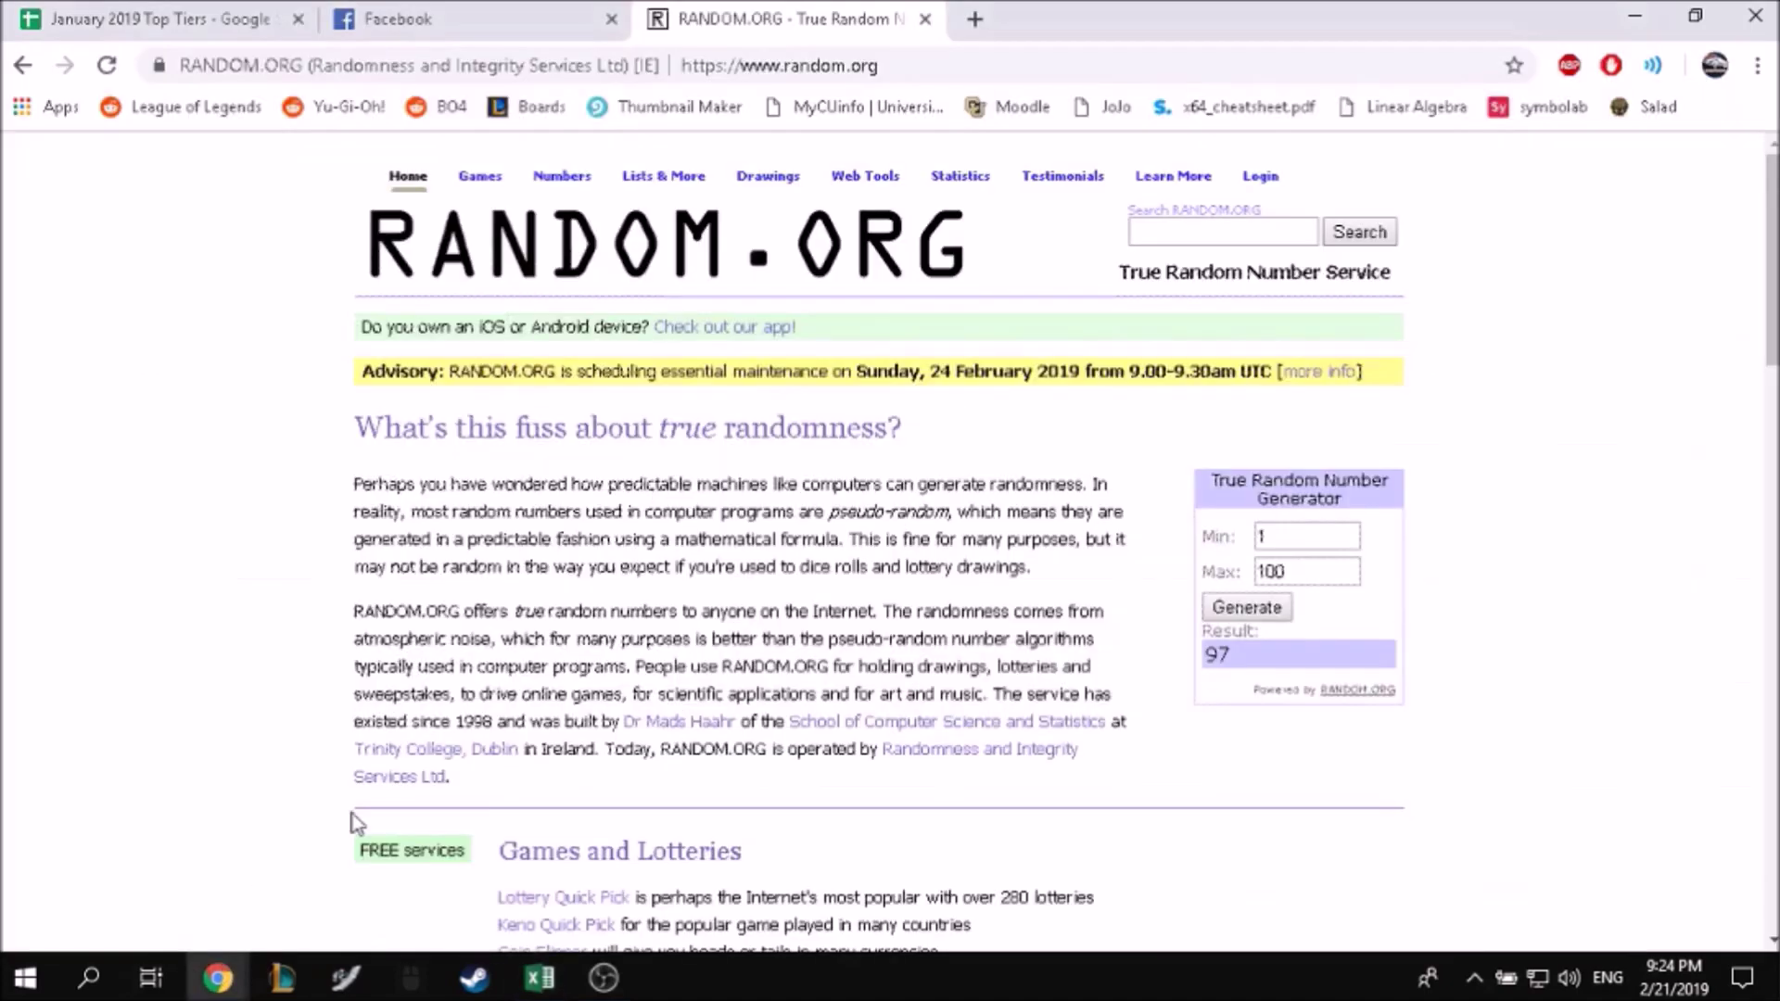
{"action": "left_click", "coordinate": [1278, 610]}
{"action": "left_click", "coordinate": [548, 973]}
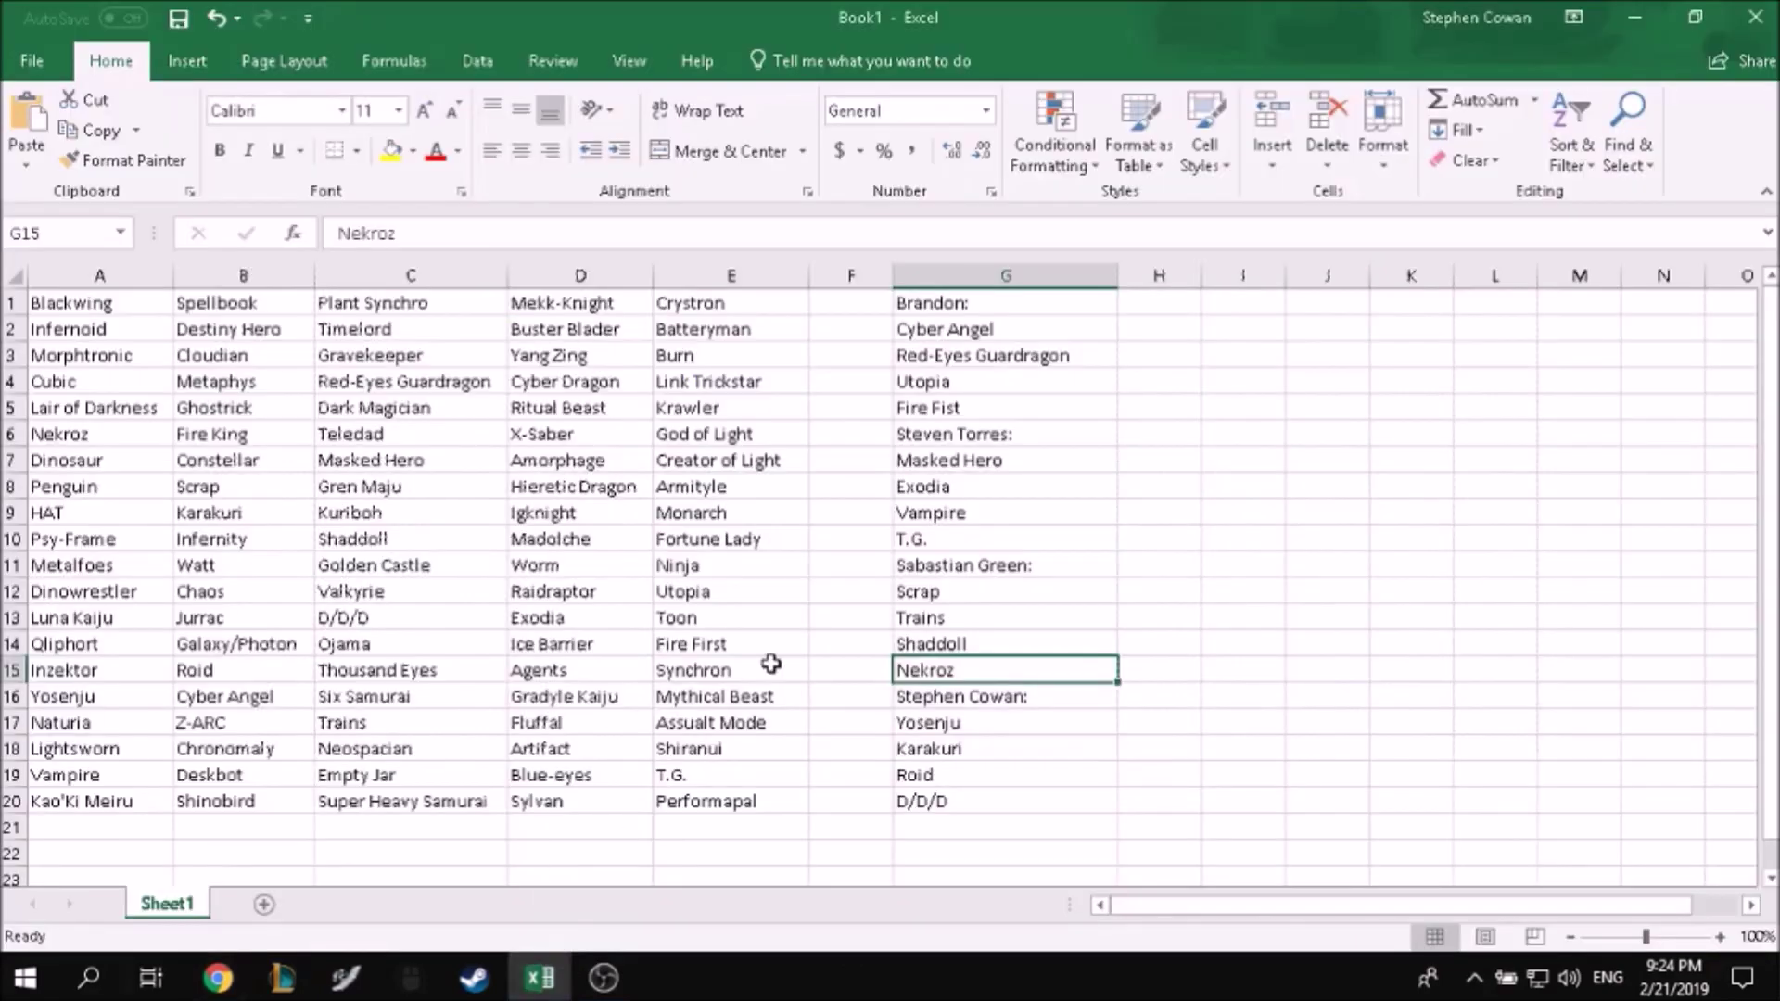
Step: Replace the fourth player's third deck in cell G19 with Blackwing
{"action": "left_click", "coordinate": [1033, 723]}
{"action": "left_click", "coordinate": [1019, 795]}
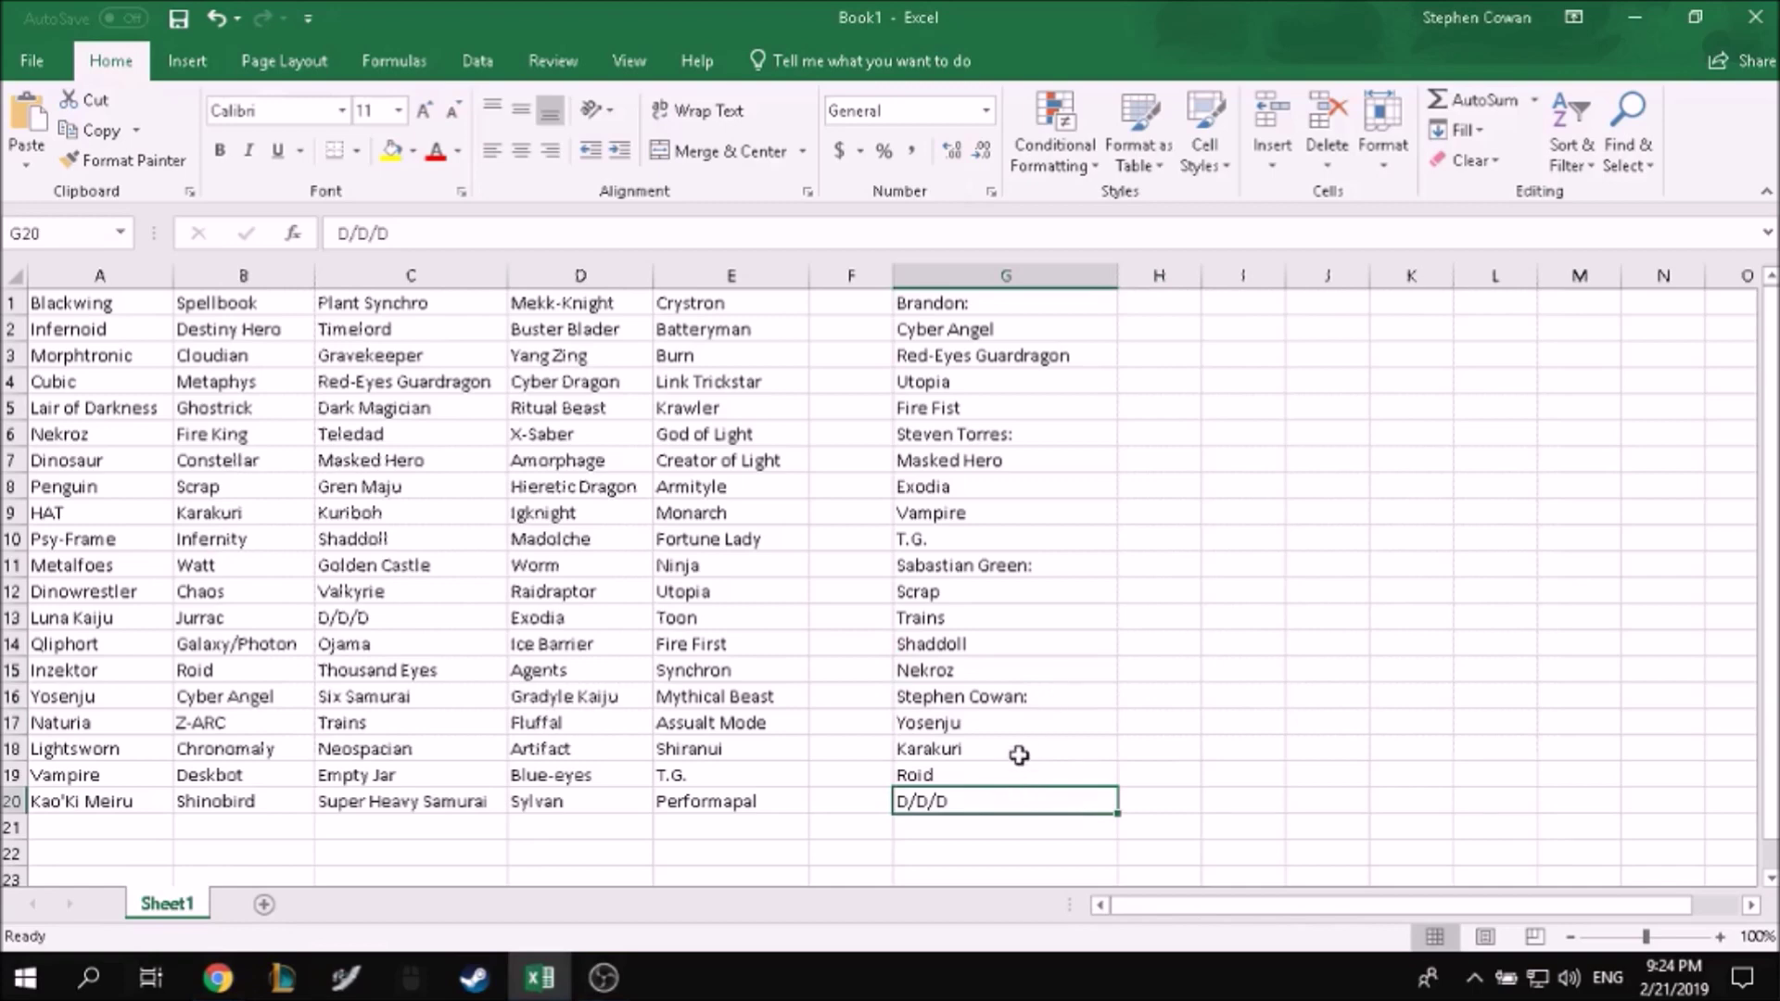
{"action": "left_click", "coordinate": [1008, 776]}
{"action": "double_click", "coordinate": [1008, 776]}
{"action": "double_click", "coordinate": [1008, 777]}
{"action": "type", "text": "Ba"}
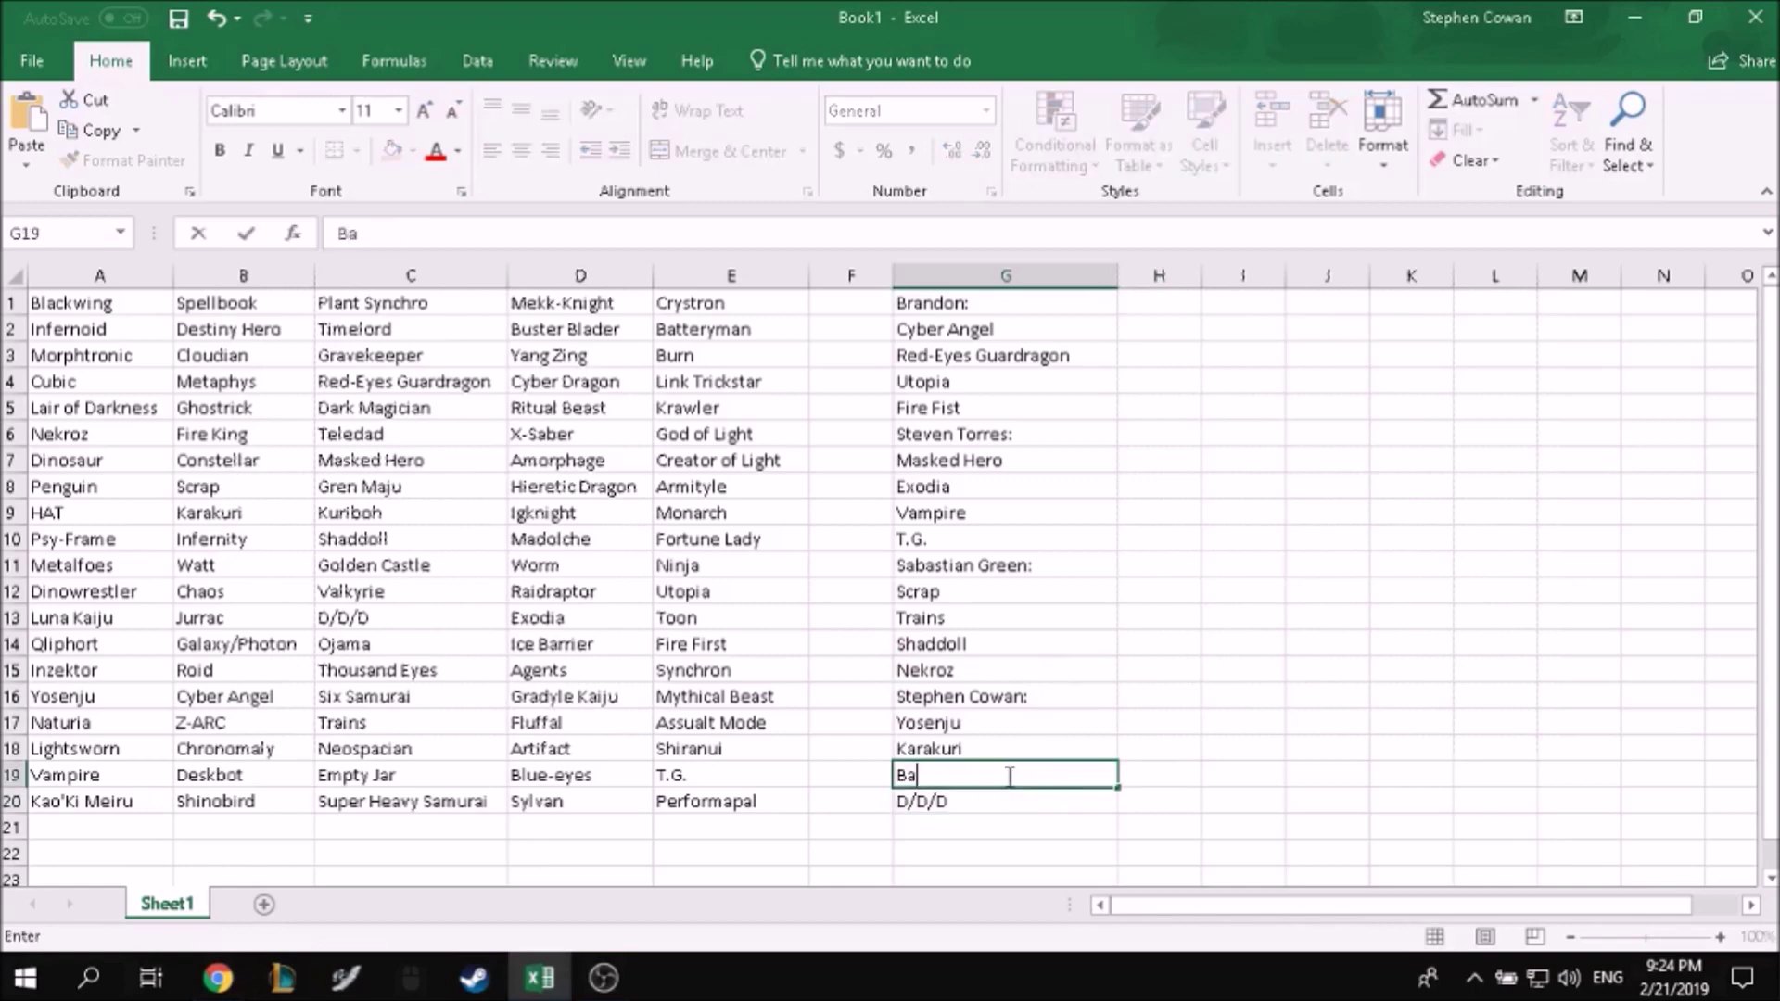
{"action": "key", "text": "BackSpace"}
{"action": "type", "text": "a"}
{"action": "key", "text": "BackSpace"}
{"action": "type", "text": "lackwing"}
{"action": "key", "text": "Return"}
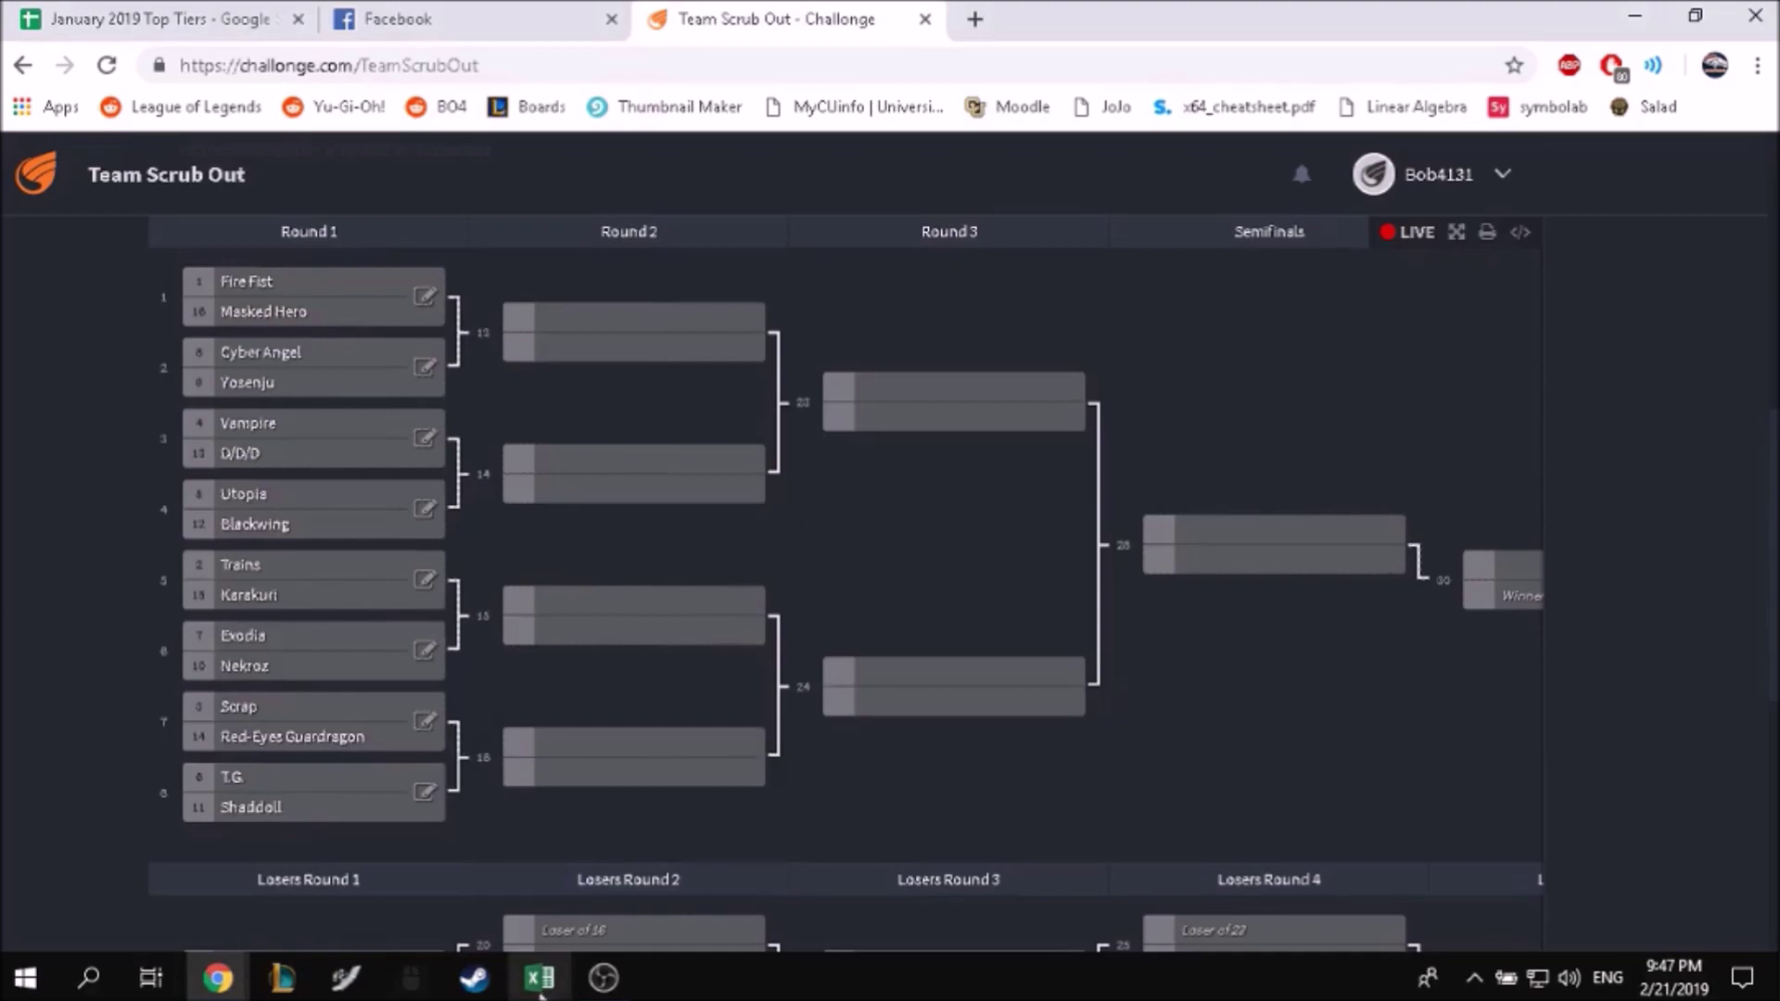
Step: Check the colour-coded player decks and matchup order in Excel, and return to the Challonge bracket in Chrome
{"action": "left_click", "coordinate": [540, 981]}
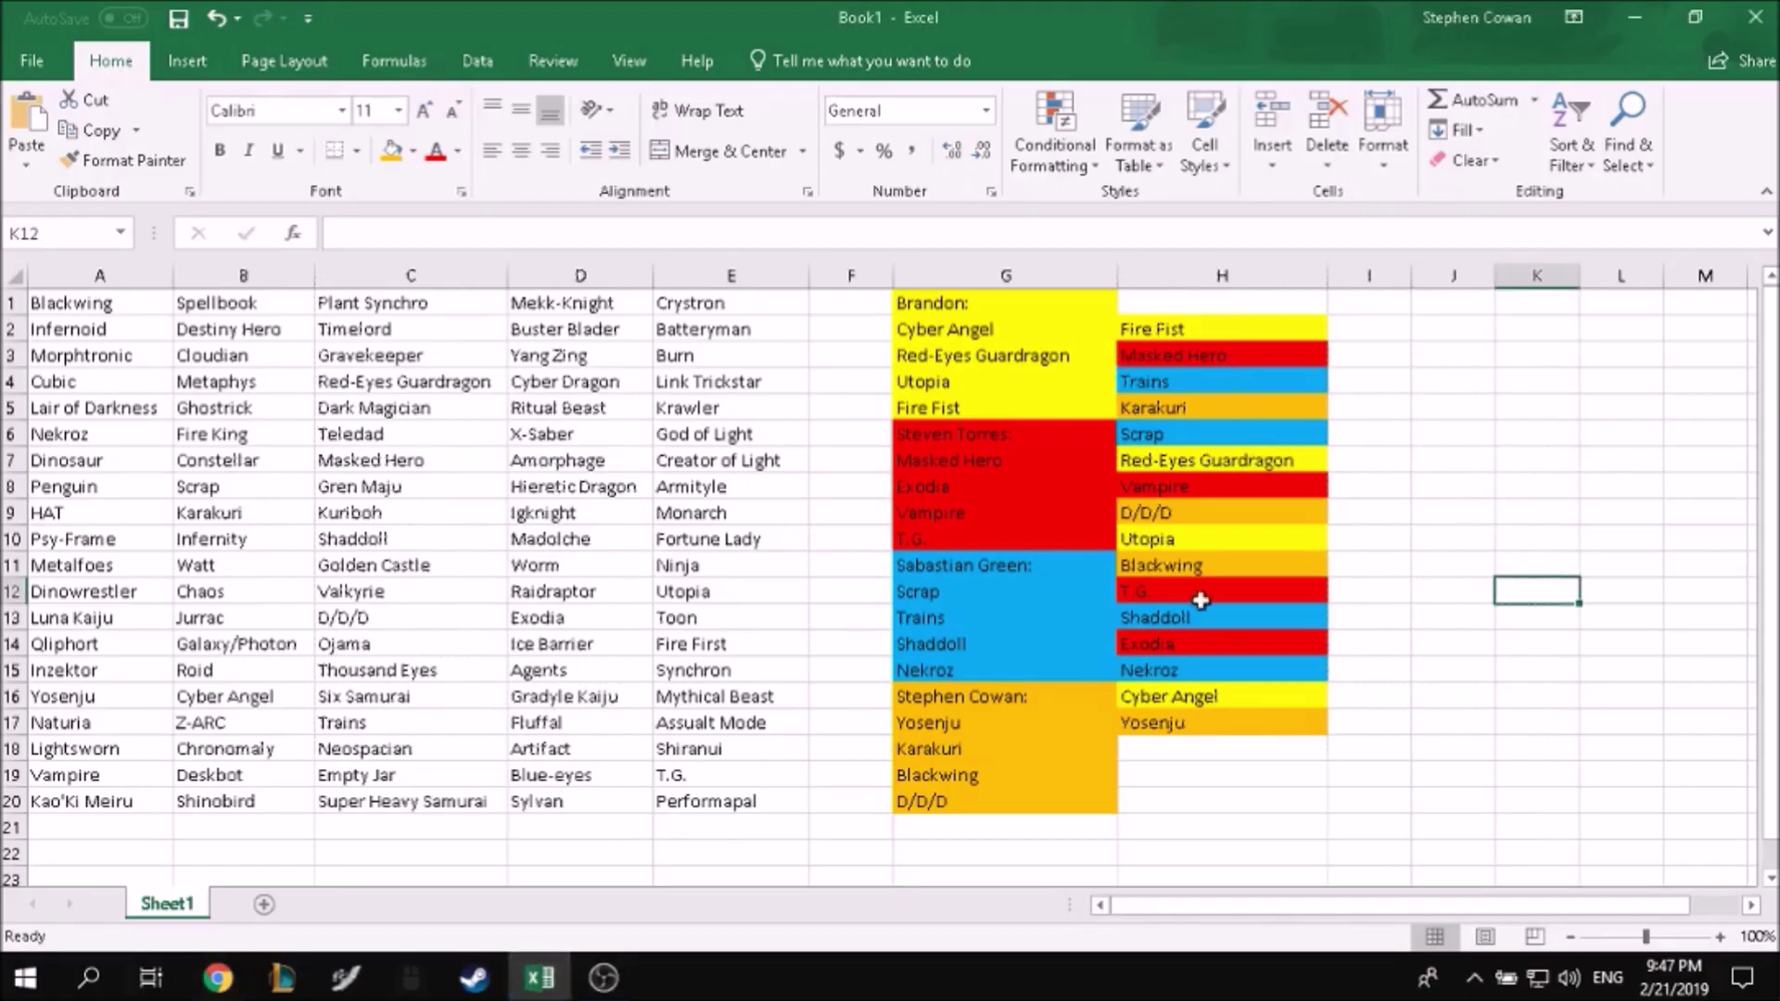
{"action": "mouse_move", "coordinate": [218, 978]}
{"action": "left_click", "coordinate": [357, 863]}
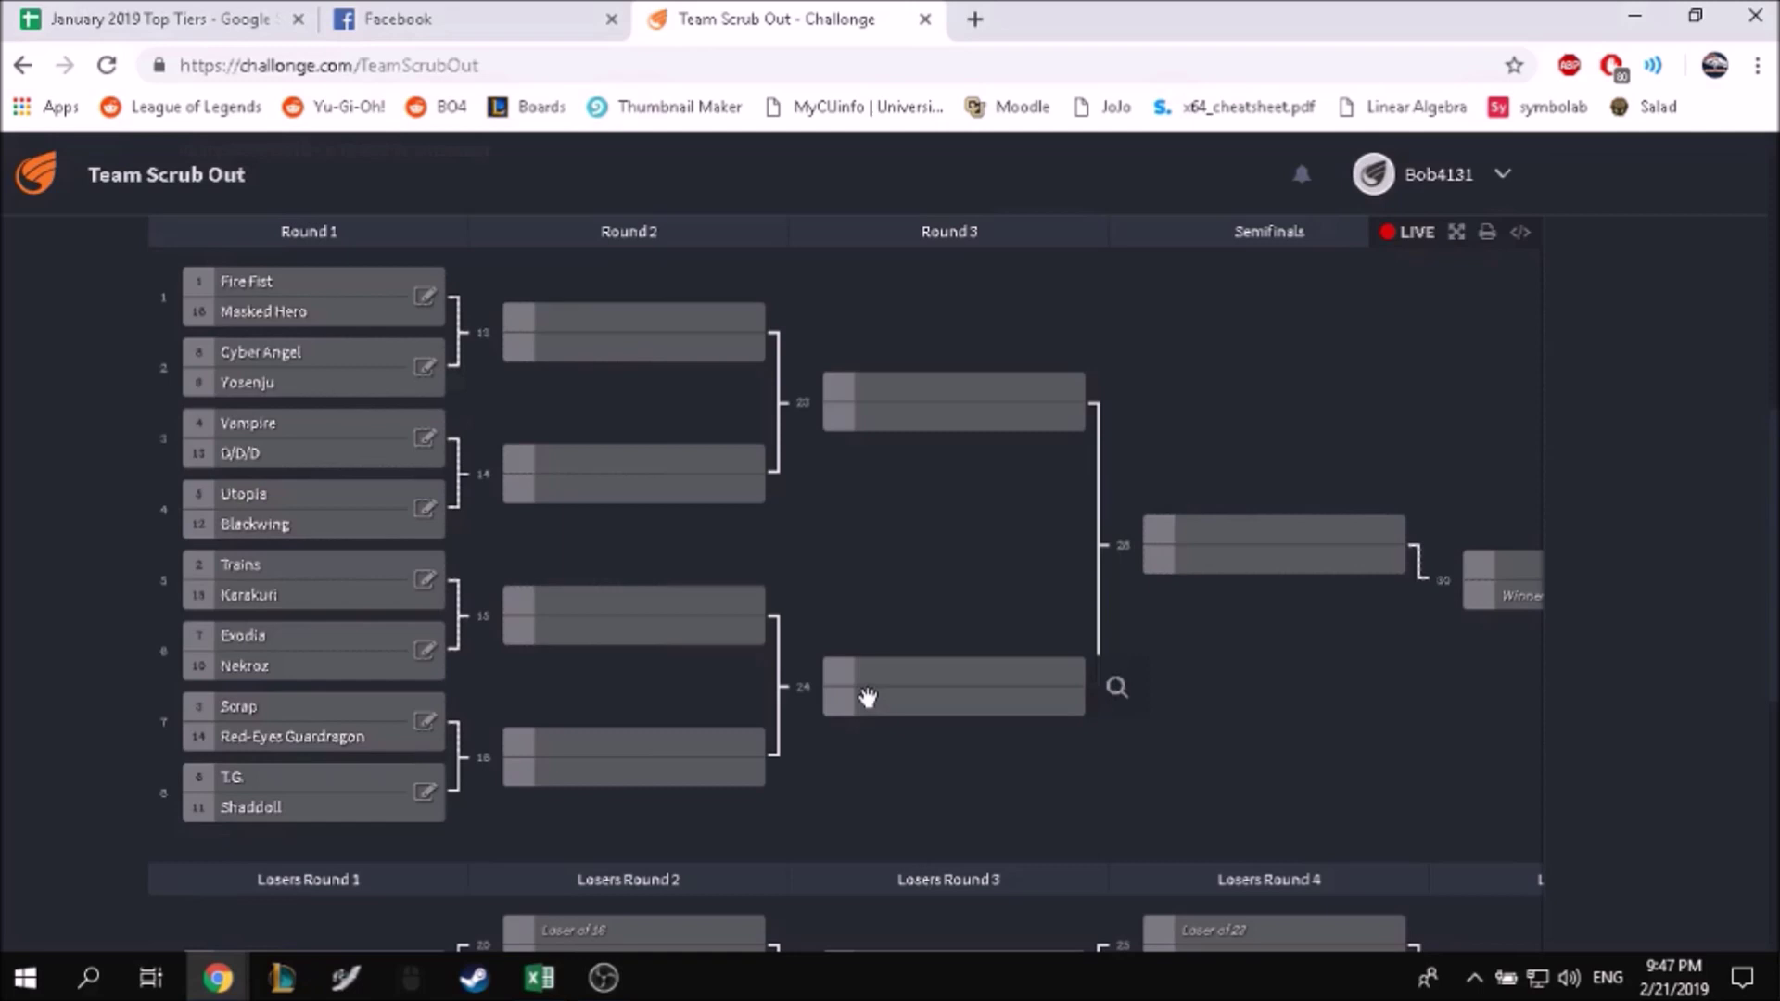
Step: Examine the Round 1 matchups and the losers rounds of the Team Scrub Out bracket
{"action": "scroll", "coordinate": [867, 697], "scroll_direction": "down", "scroll_amount": 4}
{"action": "scroll", "coordinate": [828, 674], "scroll_direction": "up", "scroll_amount": 4}
{"action": "mouse_move", "coordinate": [313, 364]}
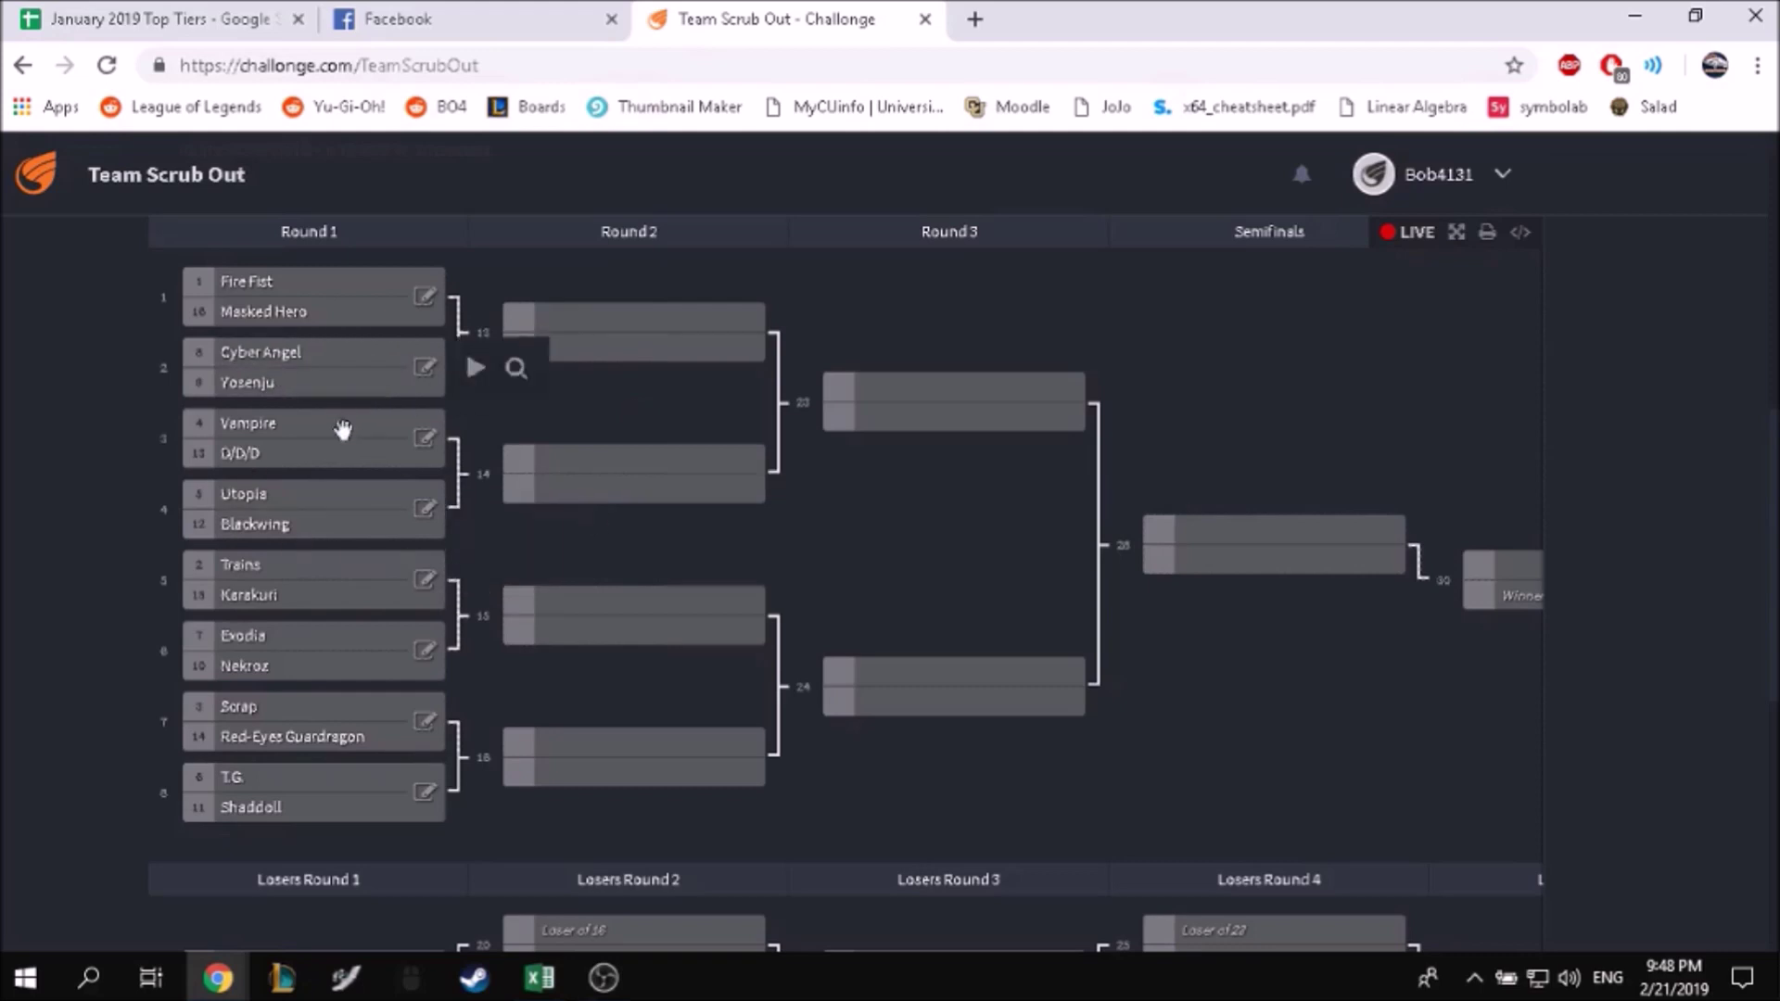
{"action": "scroll", "coordinate": [343, 428], "scroll_direction": "down", "scroll_amount": 3}
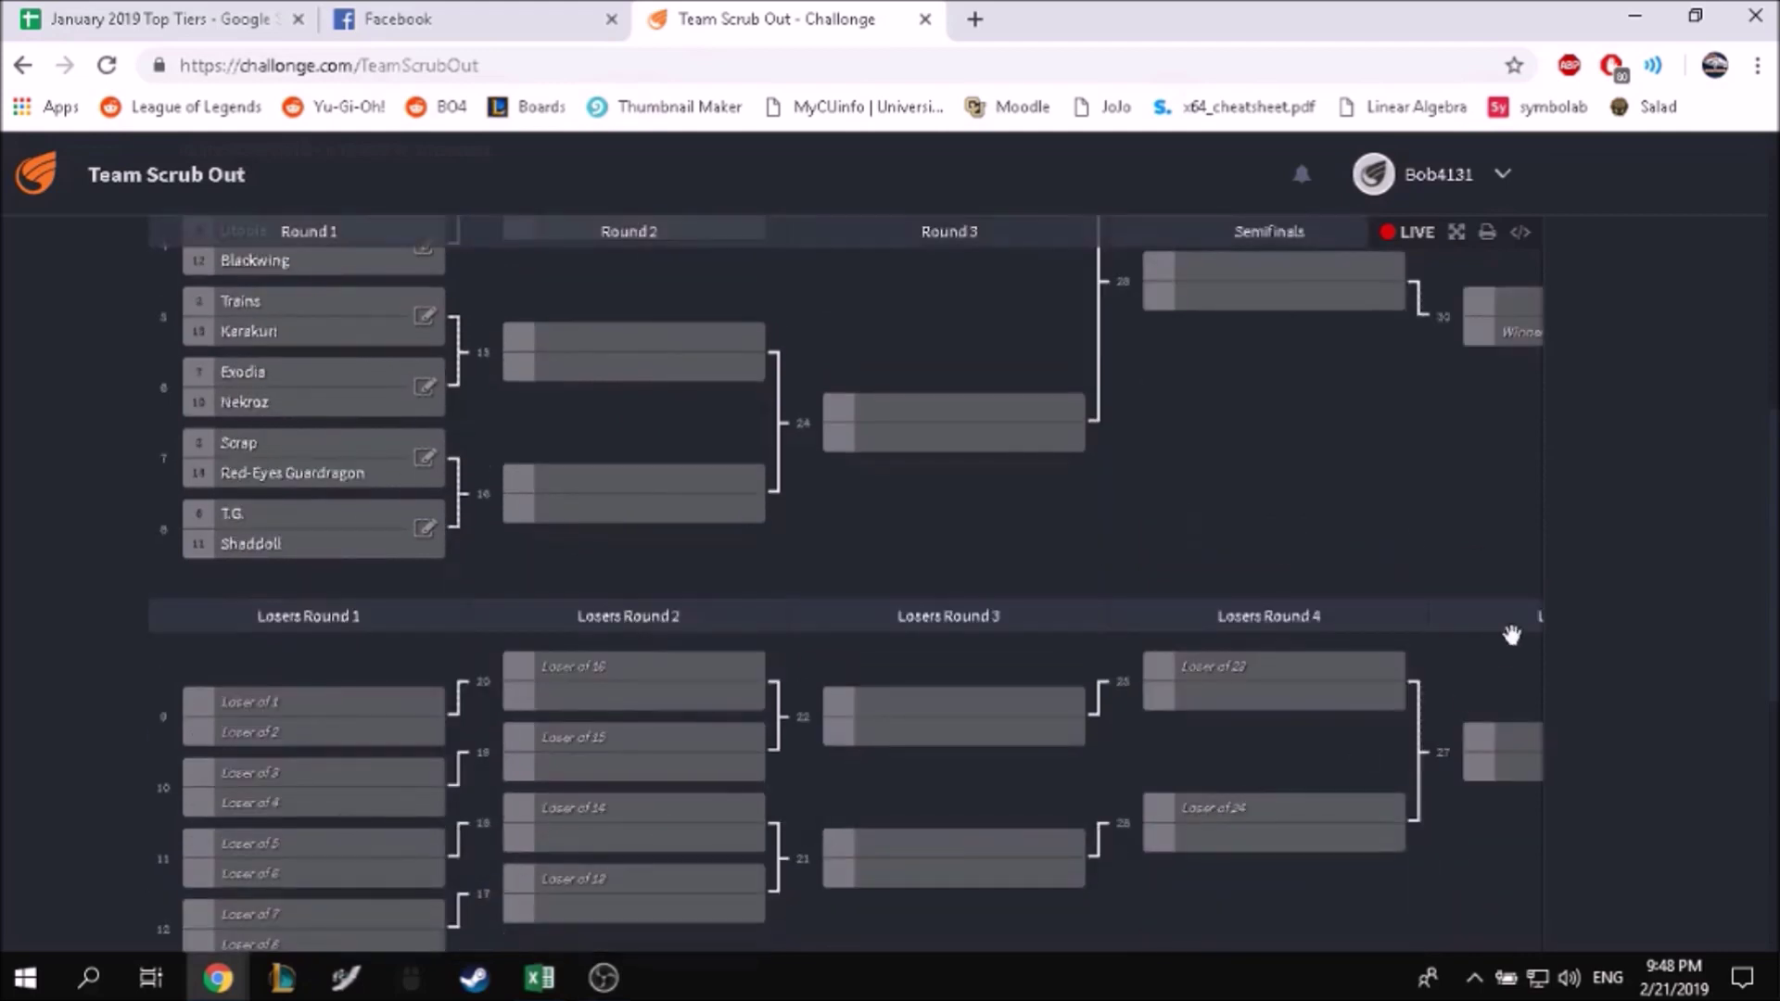
{"action": "scroll", "coordinate": [1382, 598], "scroll_direction": "up", "scroll_amount": 3}
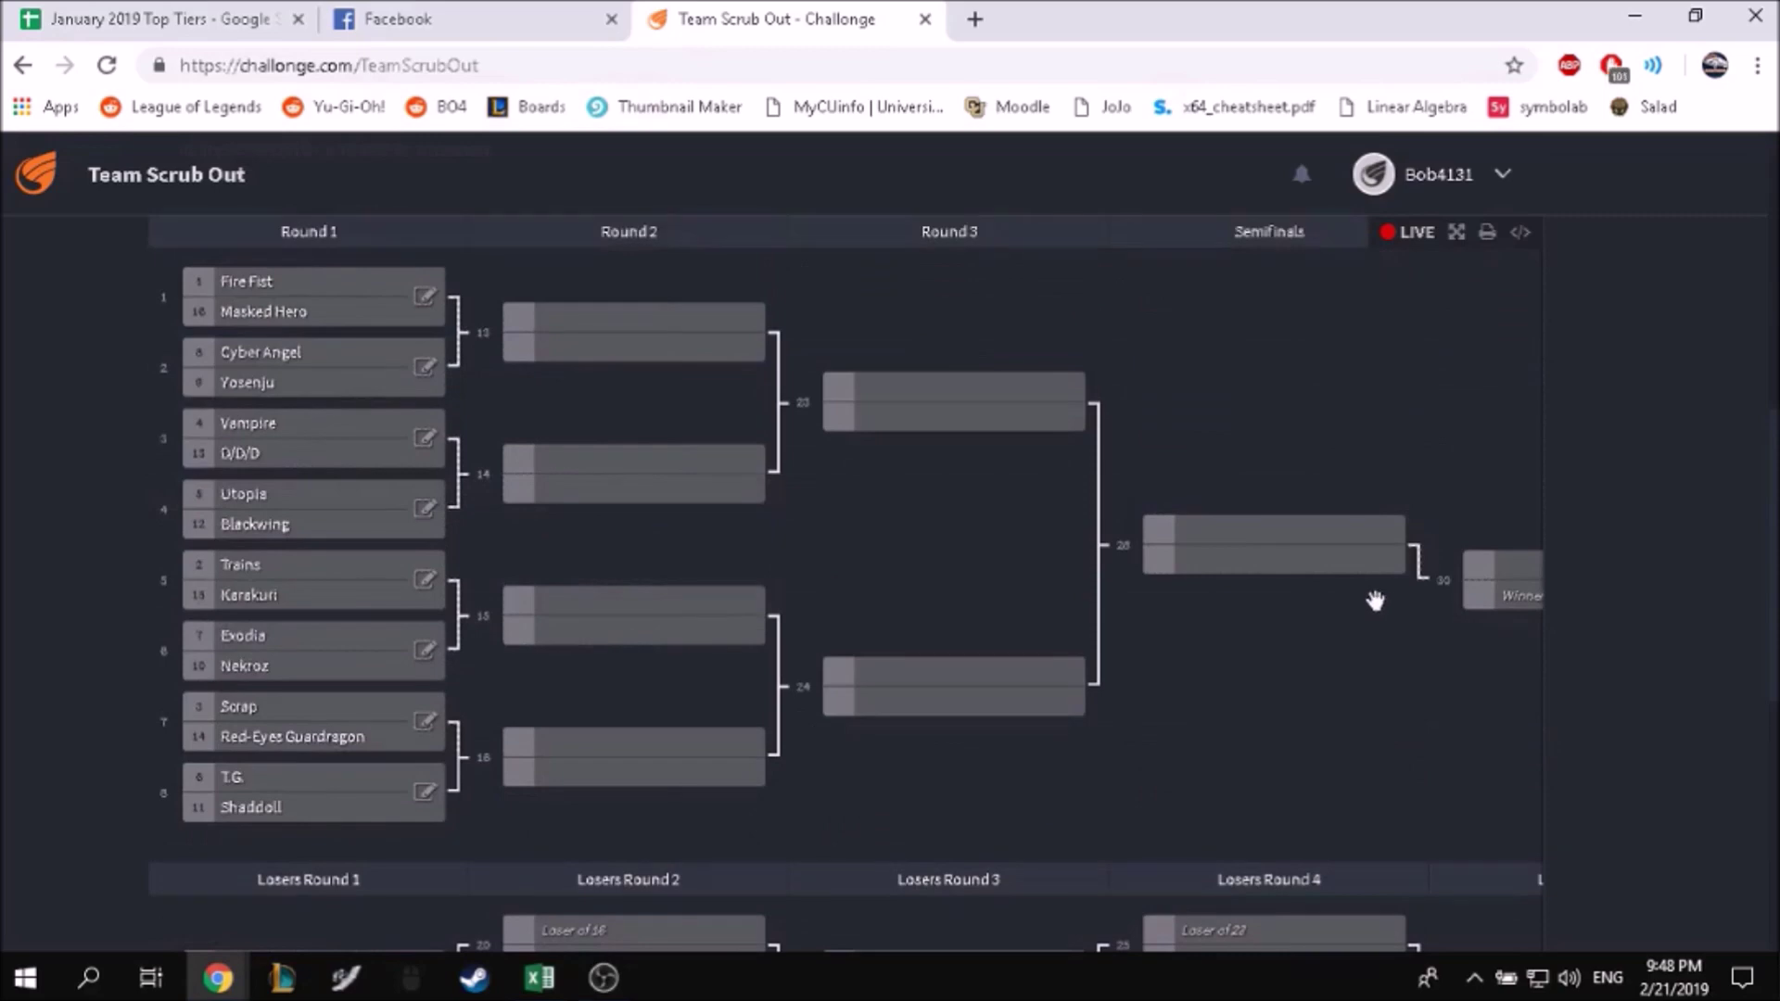
{"action": "scroll", "coordinate": [1372, 596], "scroll_direction": "up", "scroll_amount": 8}
{"action": "scroll", "coordinate": [1350, 587], "scroll_direction": "down", "scroll_amount": 6}
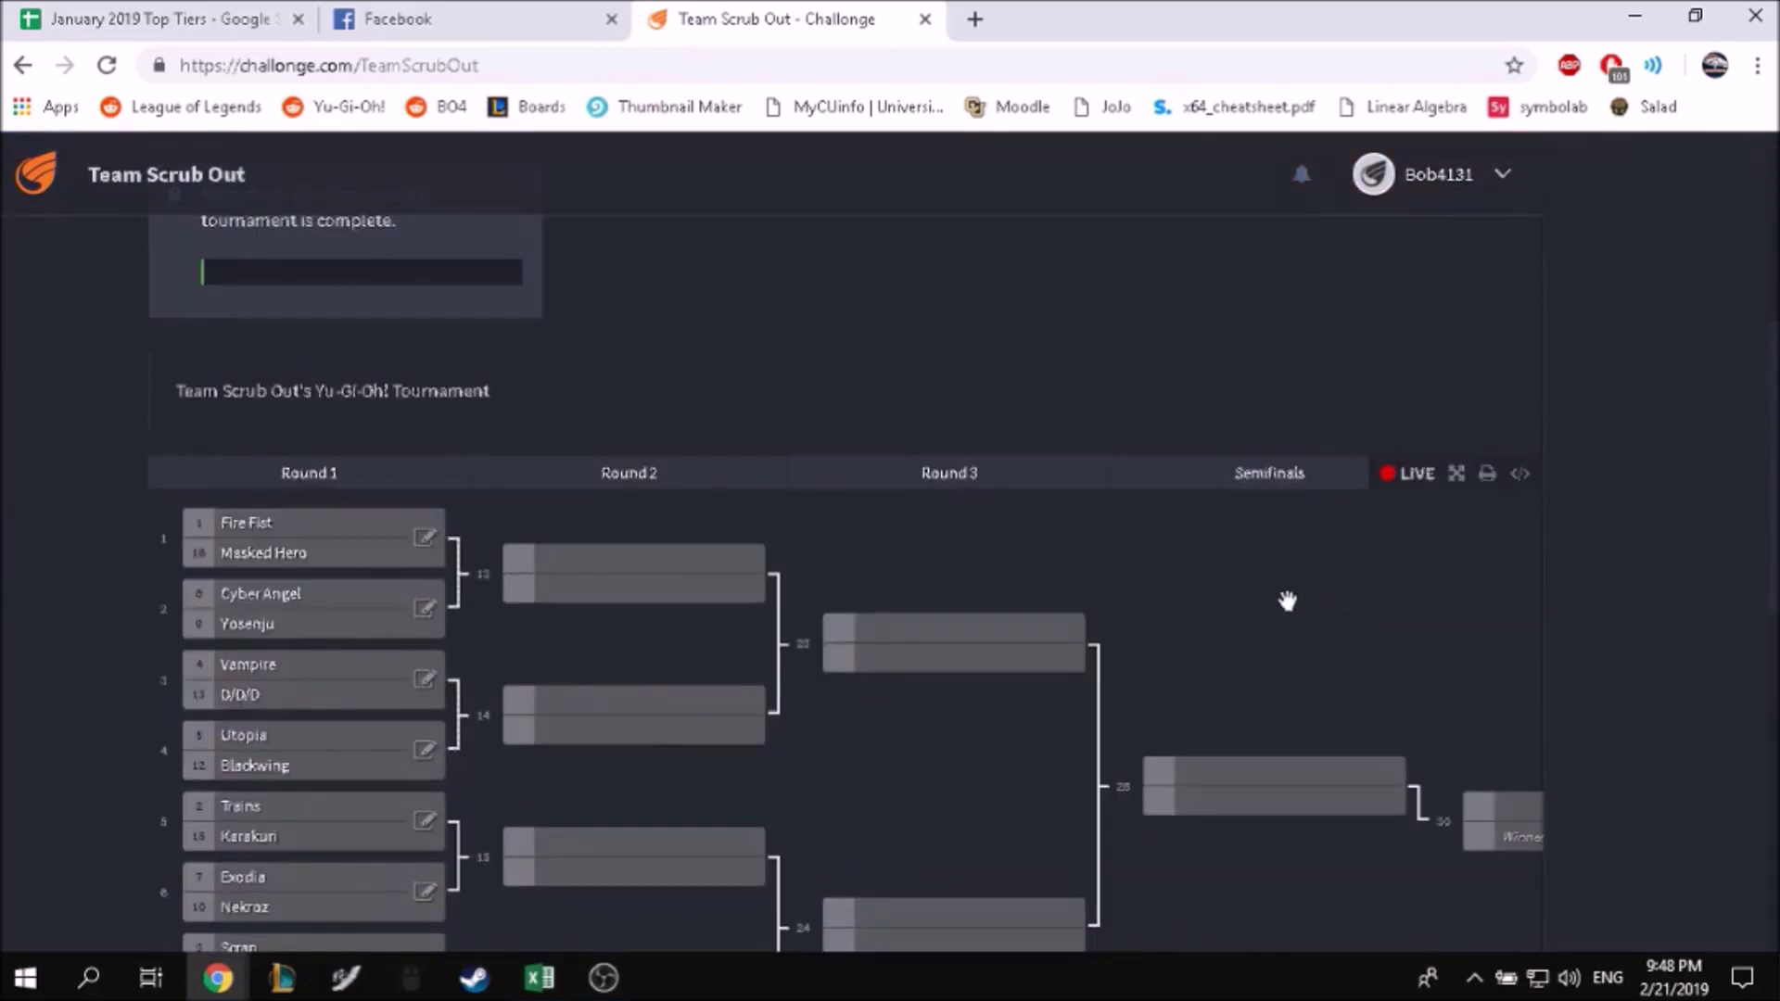
{"action": "scroll", "coordinate": [1288, 599], "scroll_direction": "down", "scroll_amount": 6}
Step: Highlight the tournament page's web address and look over the whole bracket page
{"action": "left_click", "coordinate": [543, 74]}
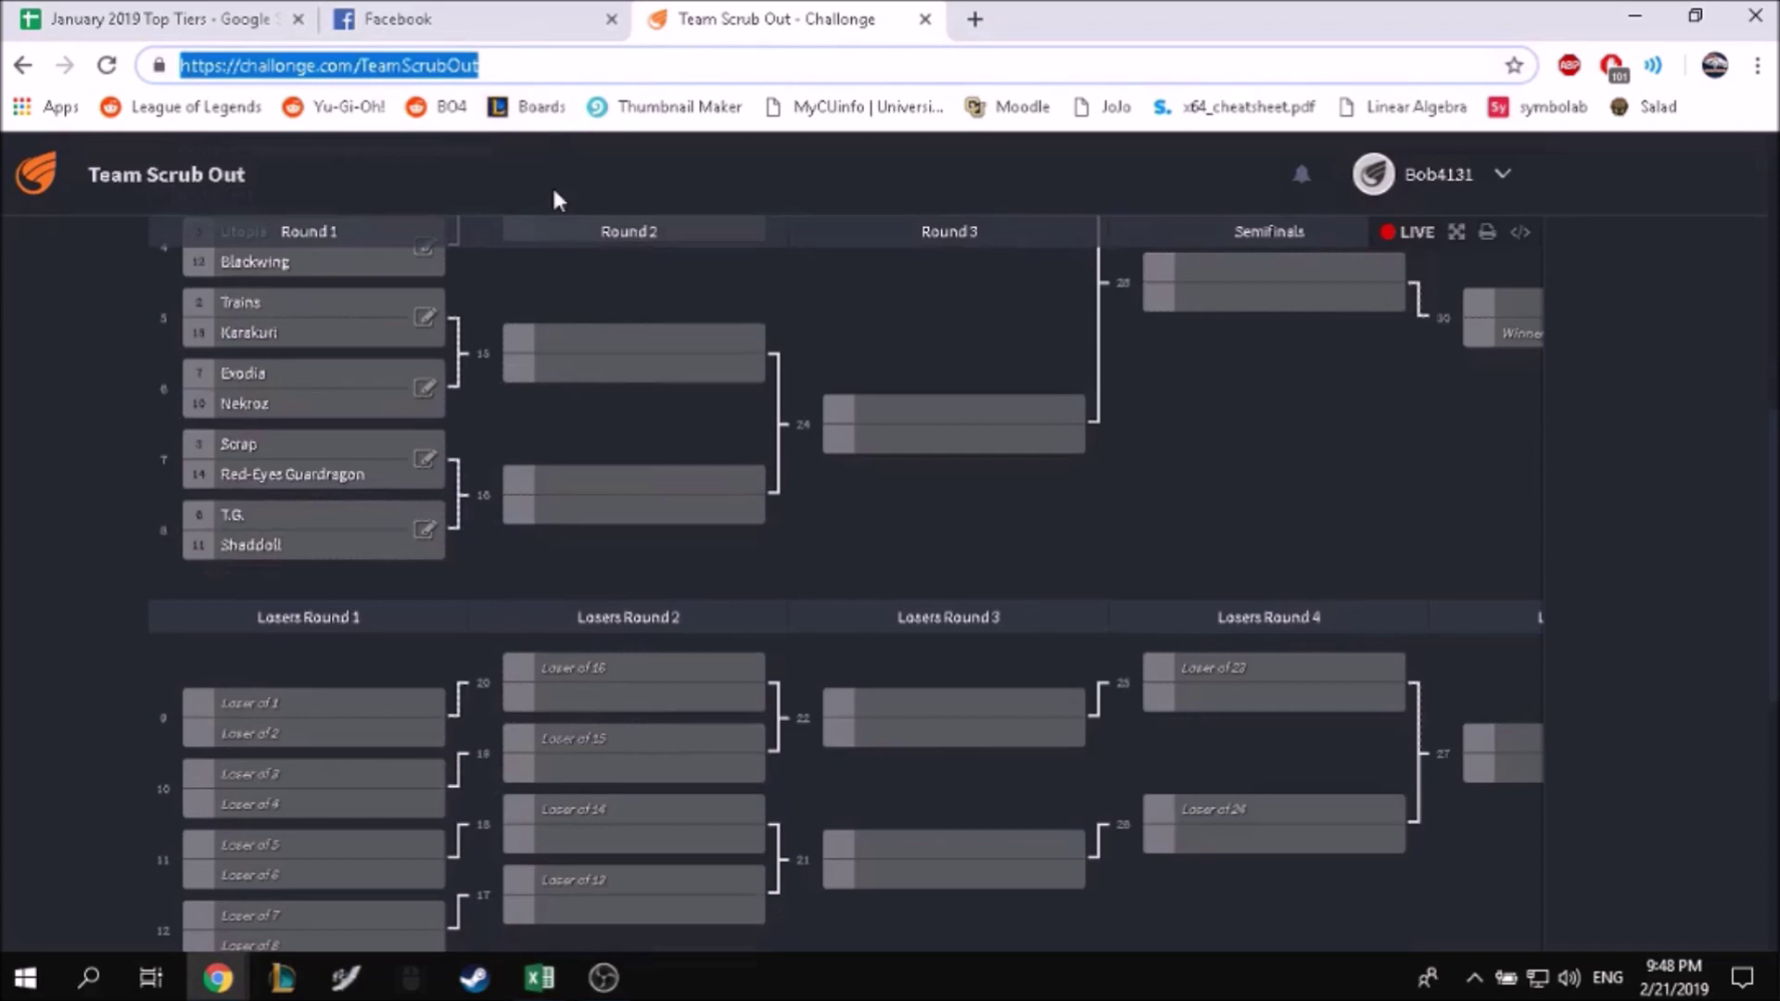
{"action": "left_click", "coordinate": [1157, 479]}
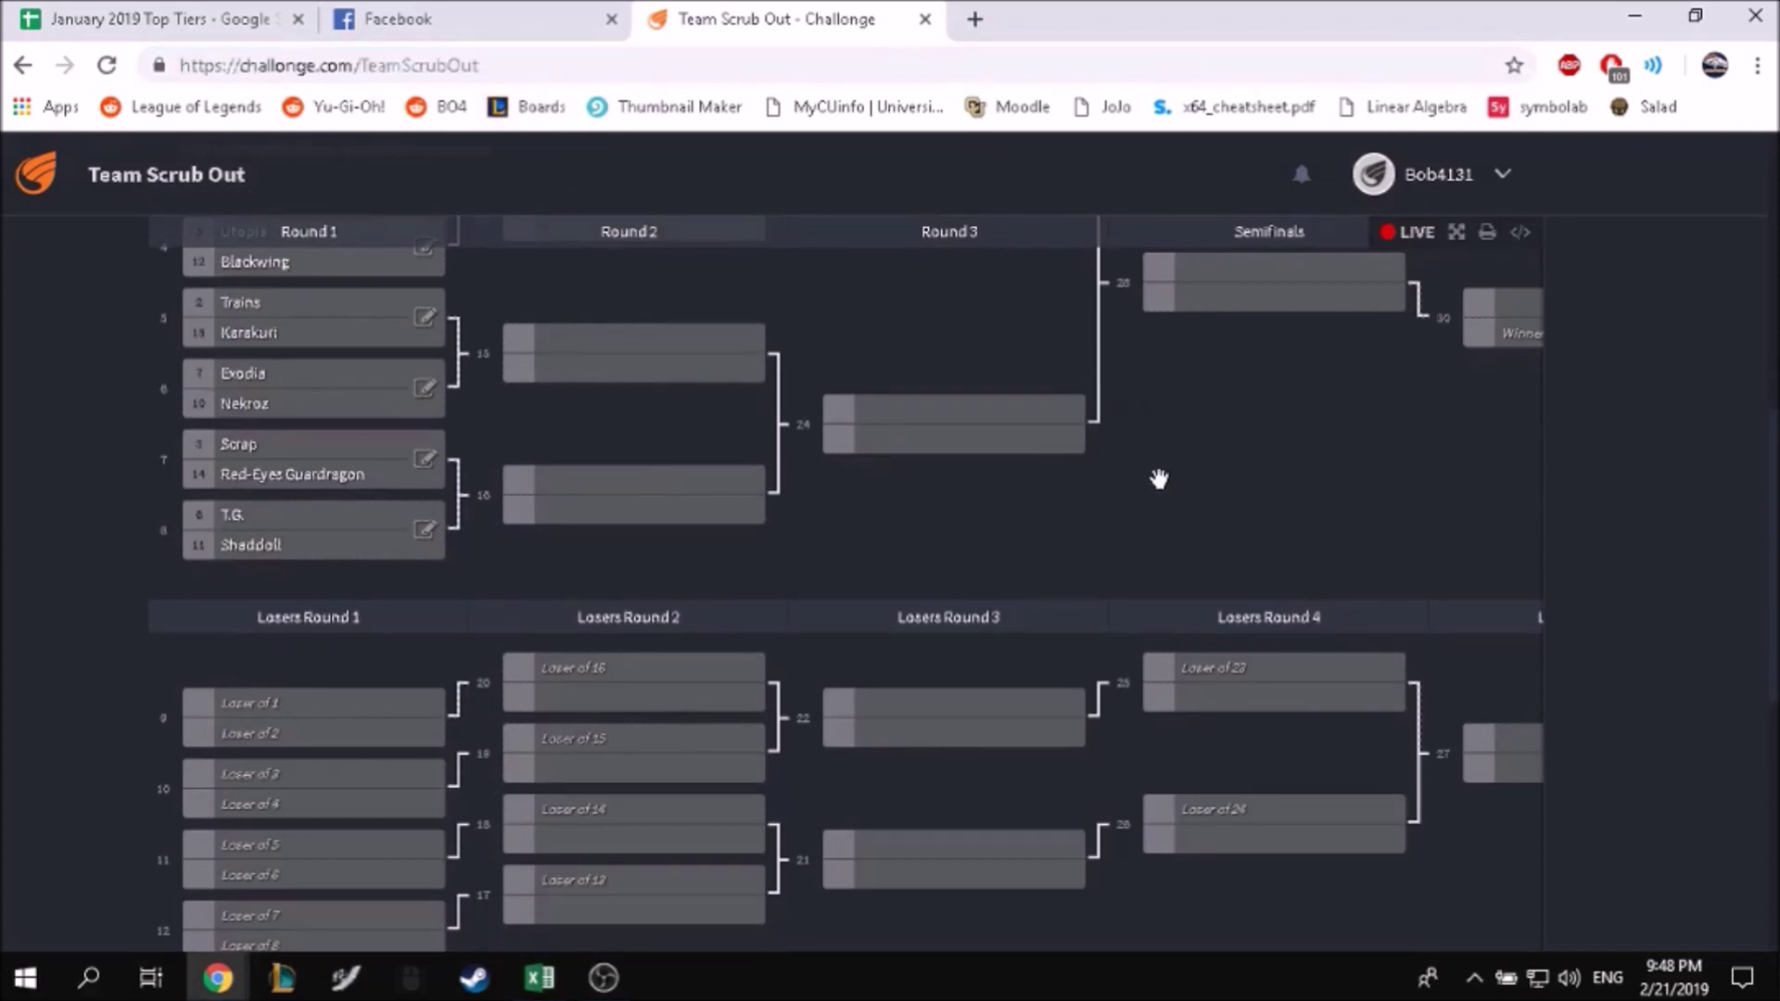
{"action": "scroll", "coordinate": [1158, 478], "scroll_direction": "up", "scroll_amount": 3}
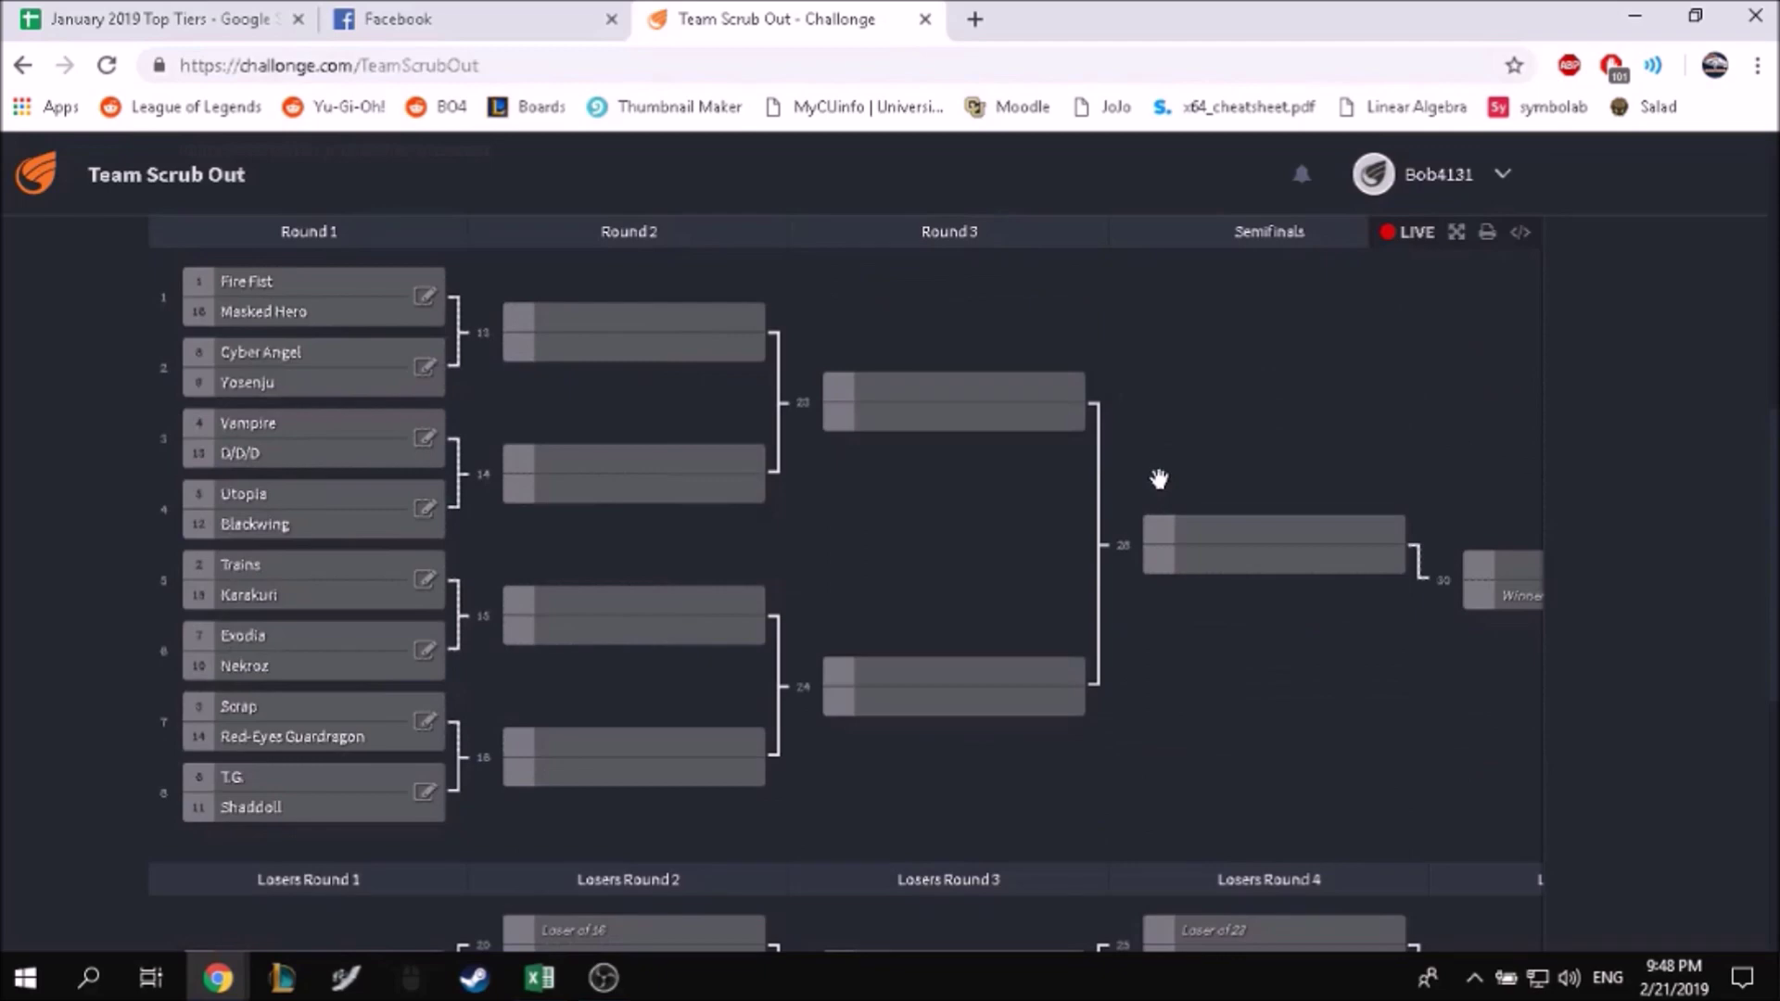
{"action": "scroll", "coordinate": [1159, 479], "scroll_direction": "down", "scroll_amount": 10}
{"action": "scroll", "coordinate": [1121, 483], "scroll_direction": "up", "scroll_amount": 10}
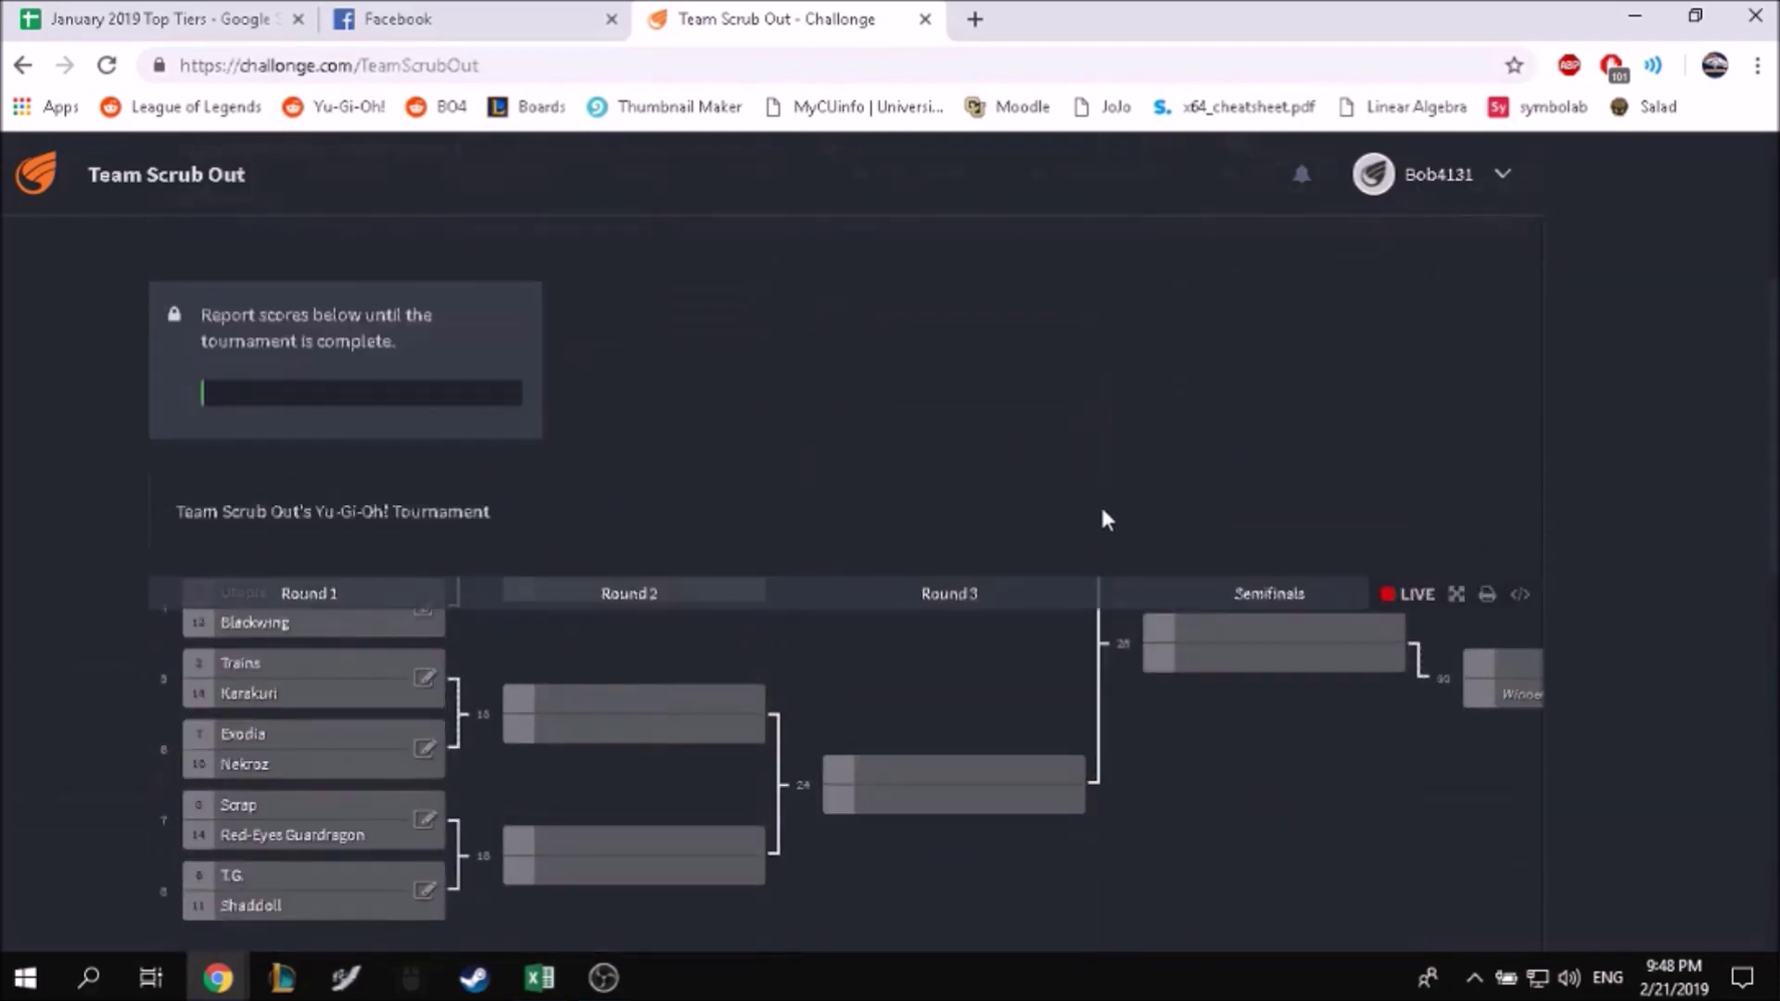
{"action": "scroll", "coordinate": [1105, 528], "scroll_direction": "down", "scroll_amount": 3}
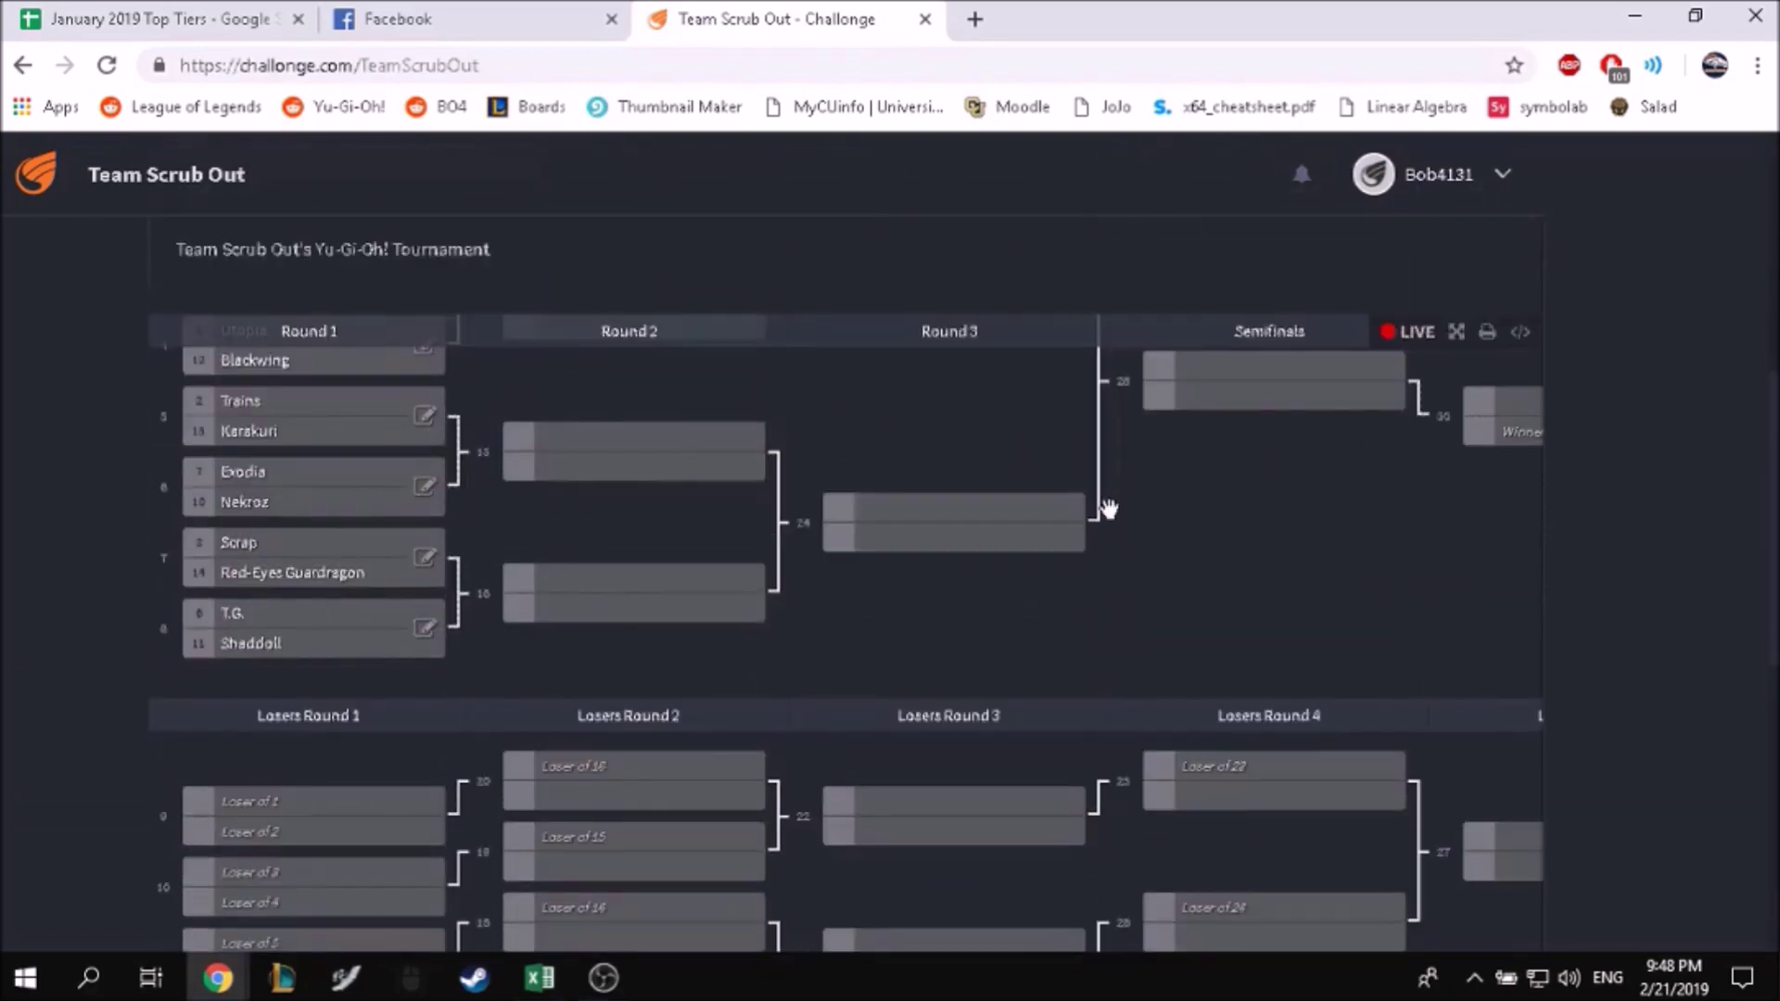
Step: View the winners and losers brackets in full screen, and exit back to the tournament page
{"action": "left_click", "coordinate": [1457, 334]}
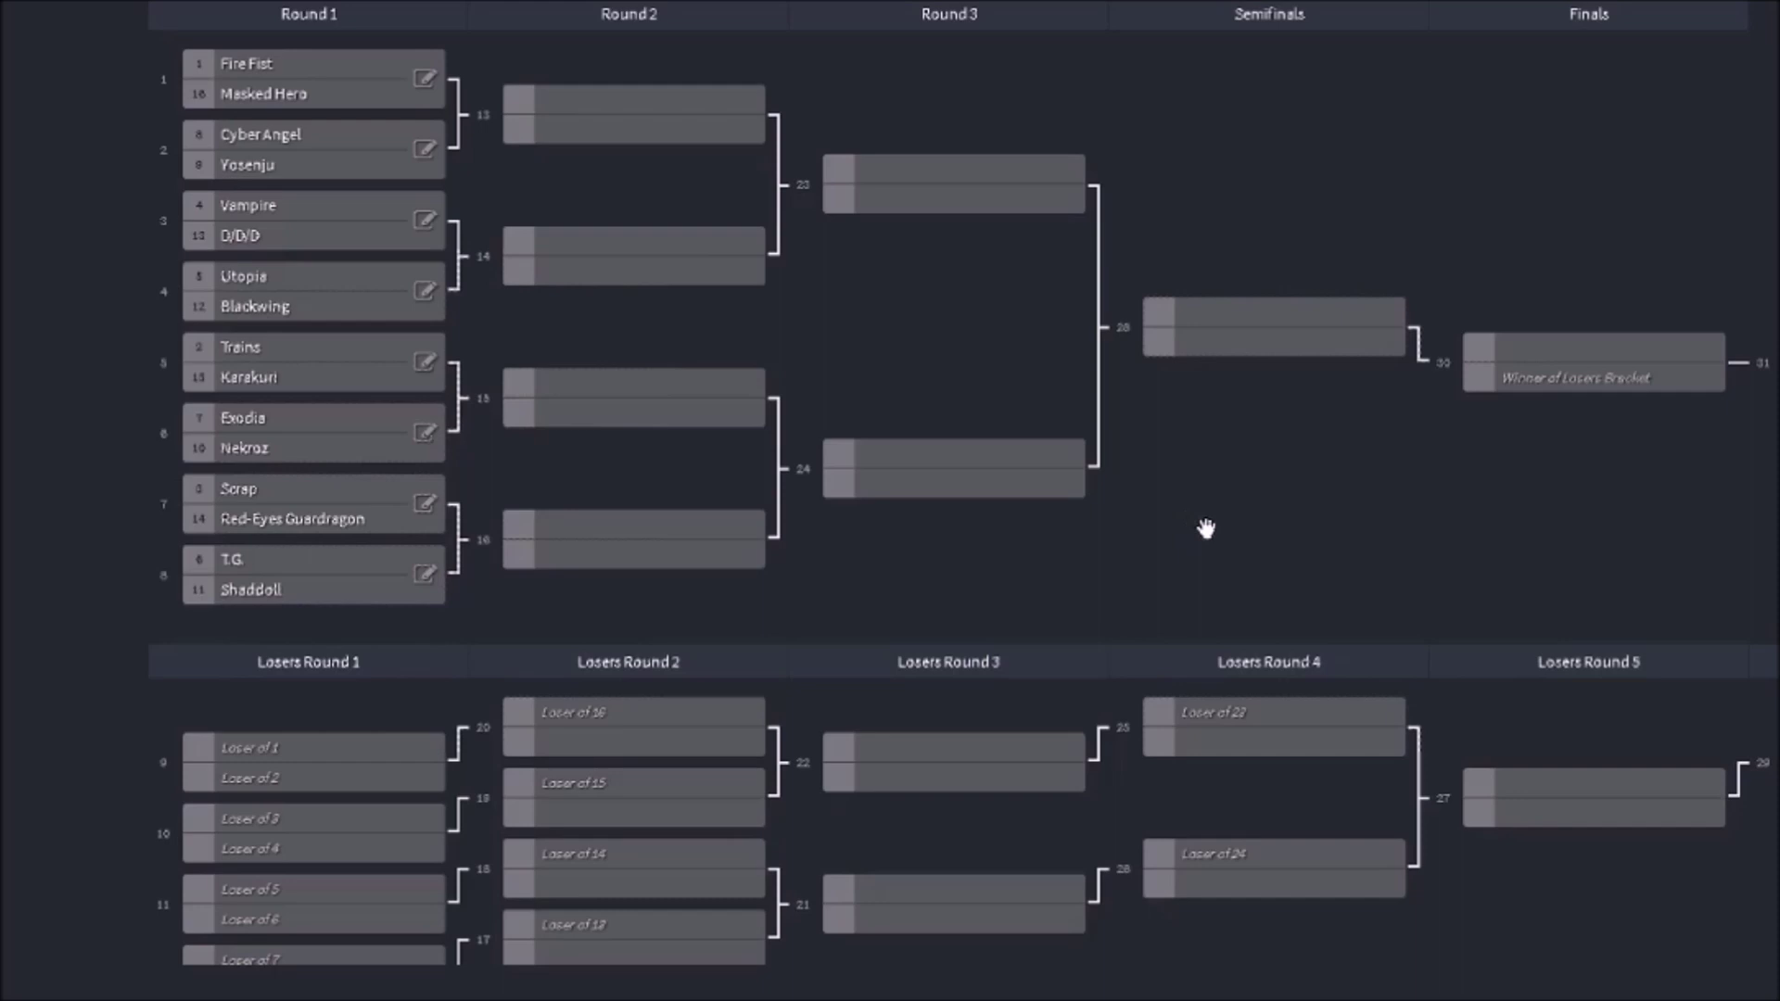
{"action": "scroll", "coordinate": [1205, 525], "scroll_direction": "down", "scroll_amount": 1}
{"action": "scroll", "coordinate": [1301, 590], "scroll_direction": "up", "scroll_amount": 1}
{"action": "scroll", "coordinate": [1113, 666], "scroll_direction": "down", "scroll_amount": 1}
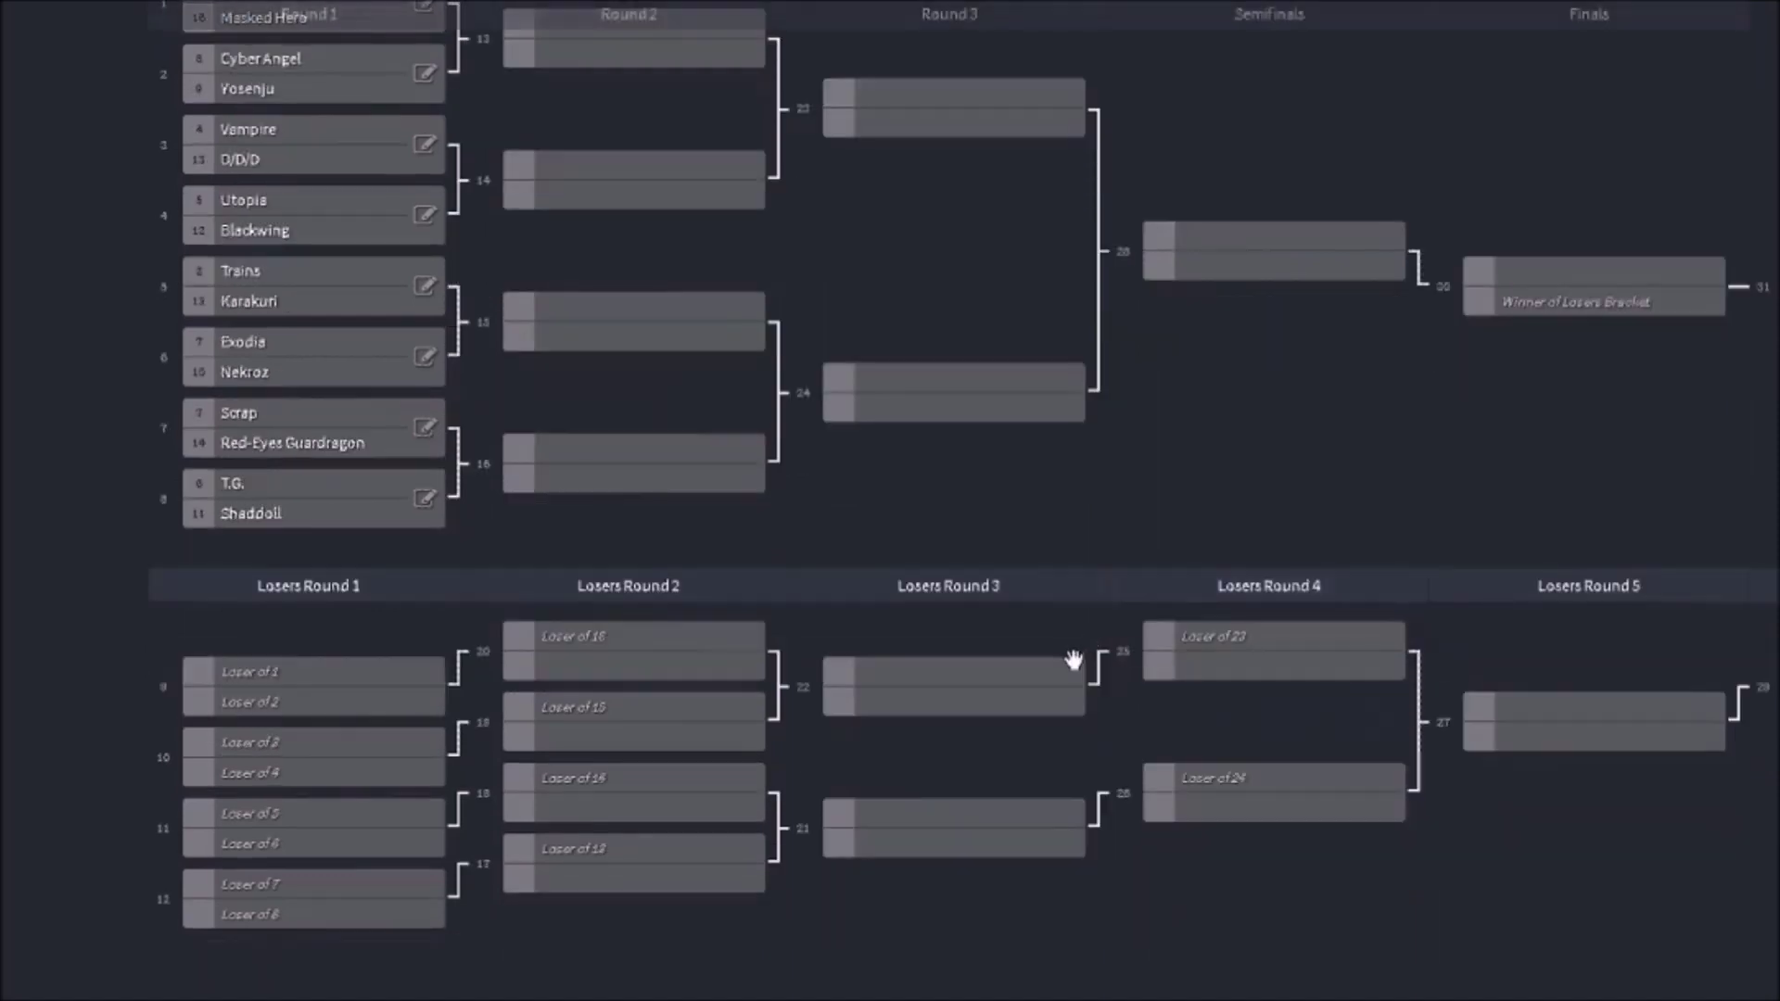
{"action": "scroll", "coordinate": [1076, 668], "scroll_direction": "up", "scroll_amount": 1}
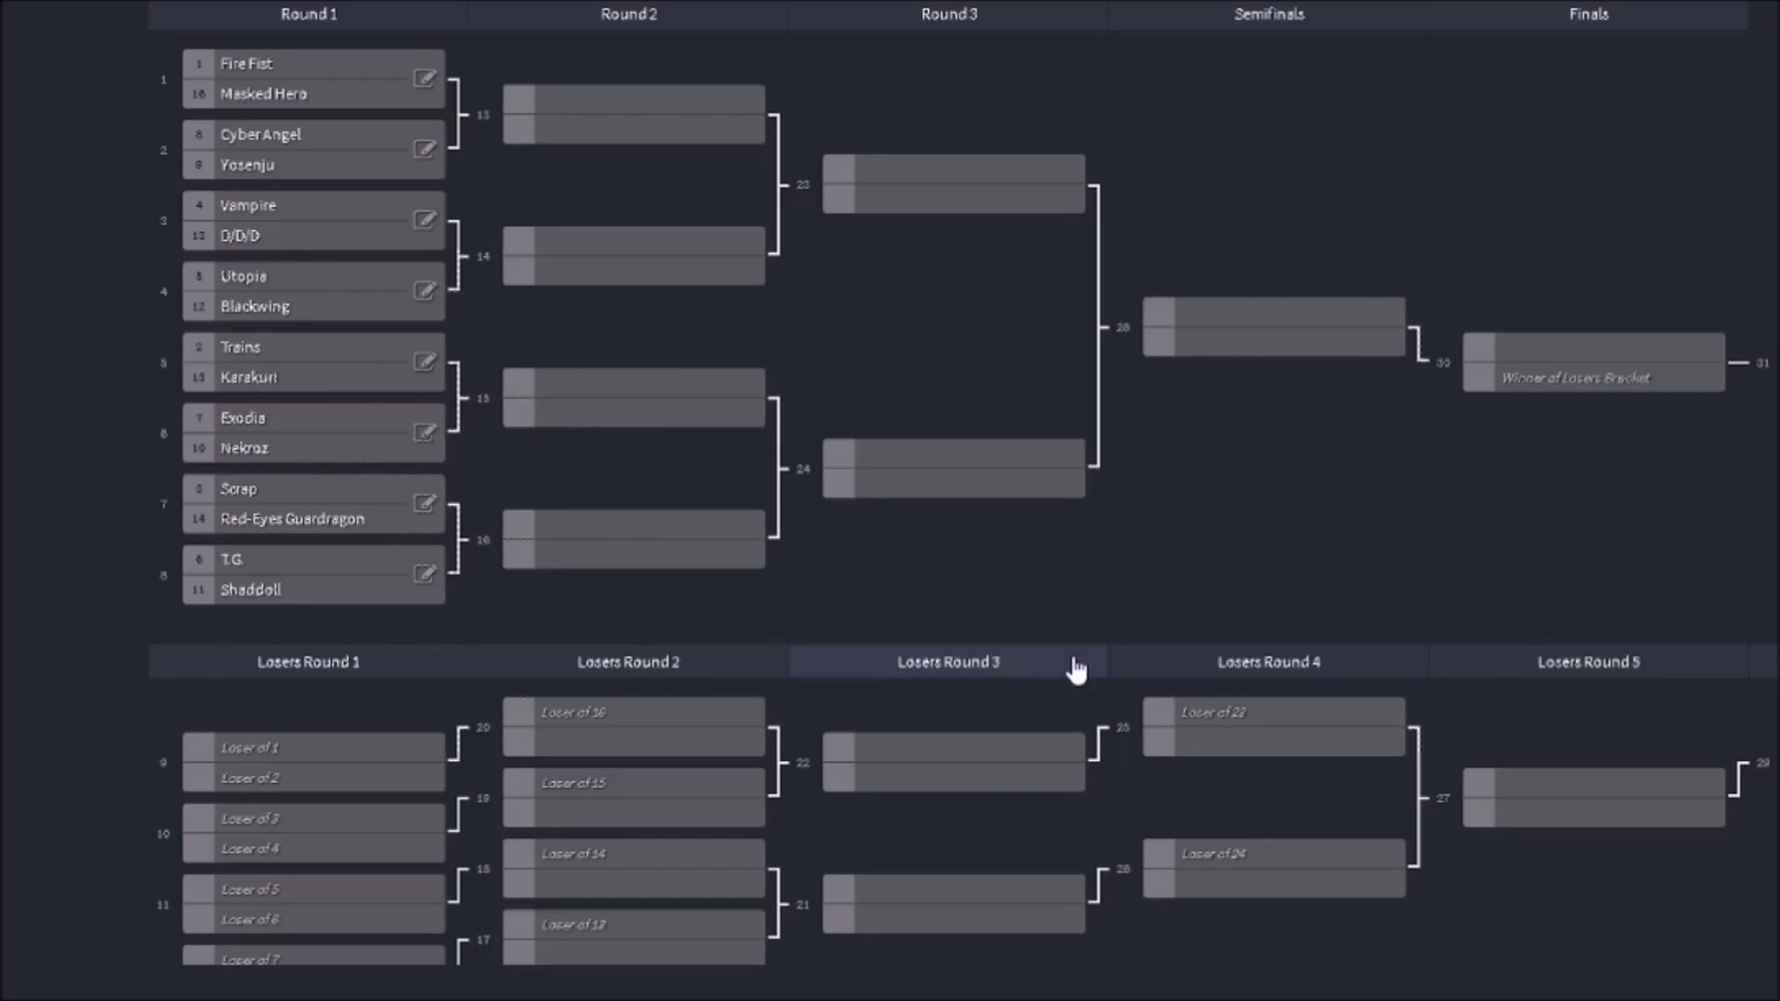
{"action": "key", "text": "Escape"}
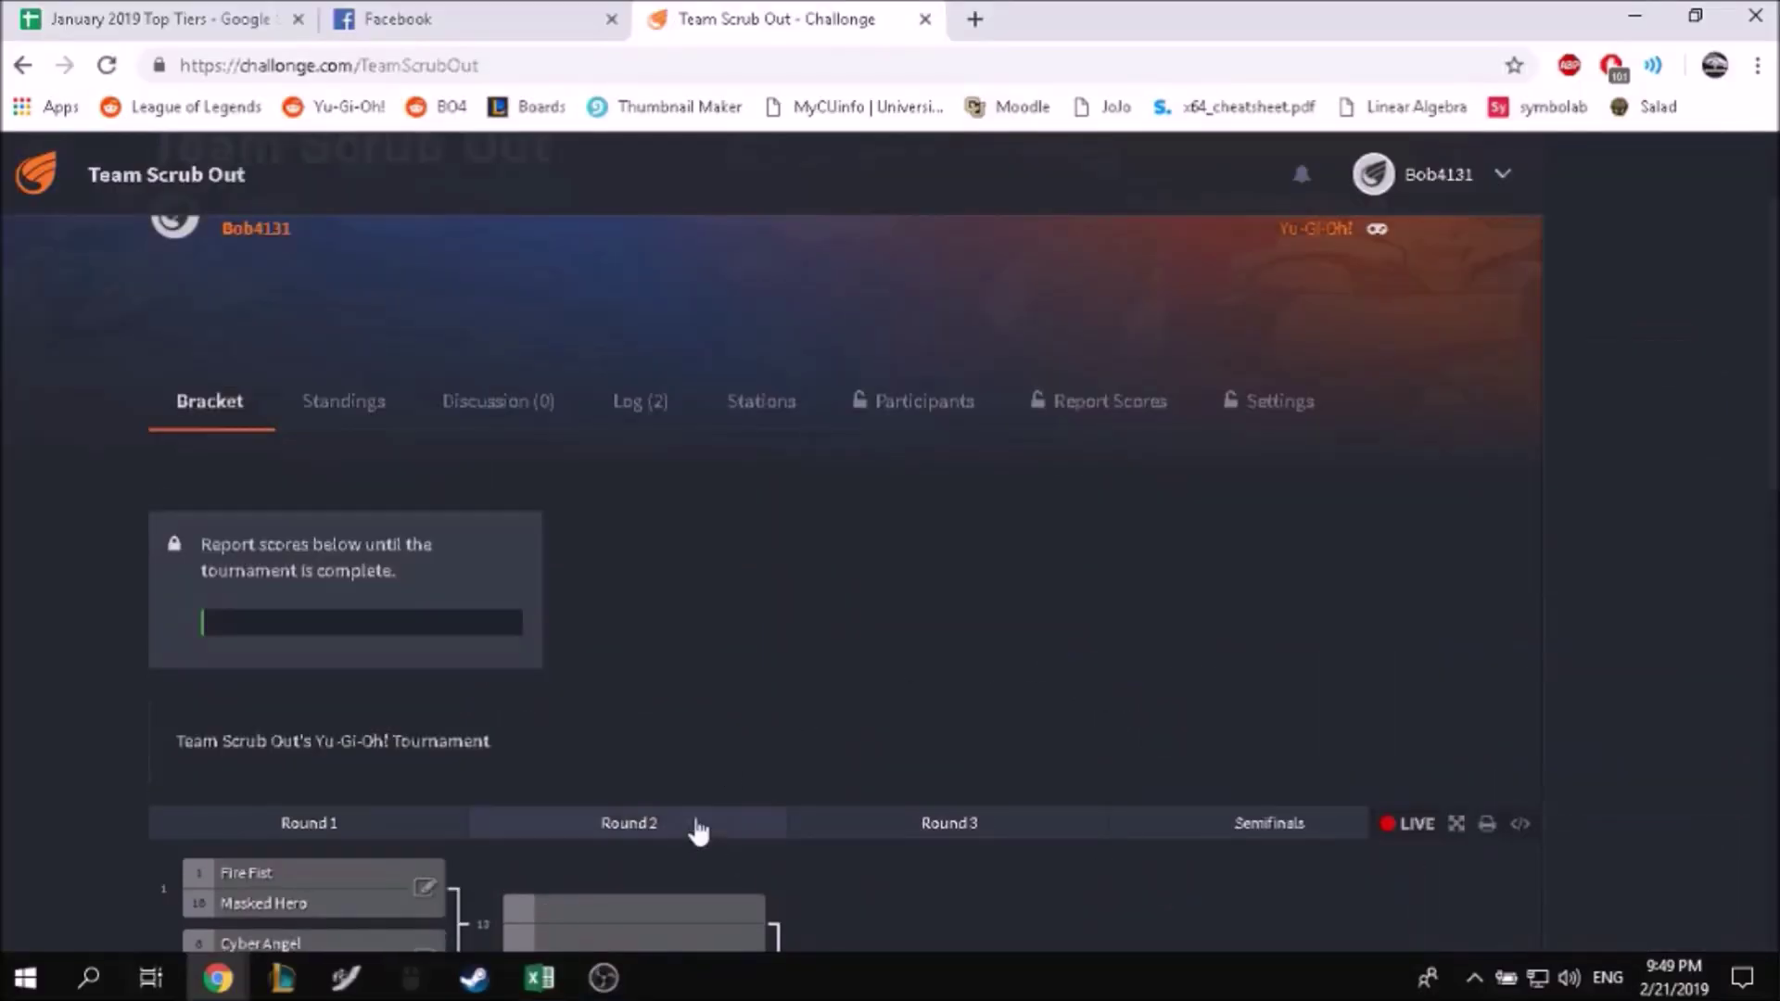
{"action": "scroll", "coordinate": [760, 644], "scroll_direction": "down", "scroll_amount": 5}
{"action": "scroll", "coordinate": [822, 648], "scroll_direction": "up", "scroll_amount": 3}
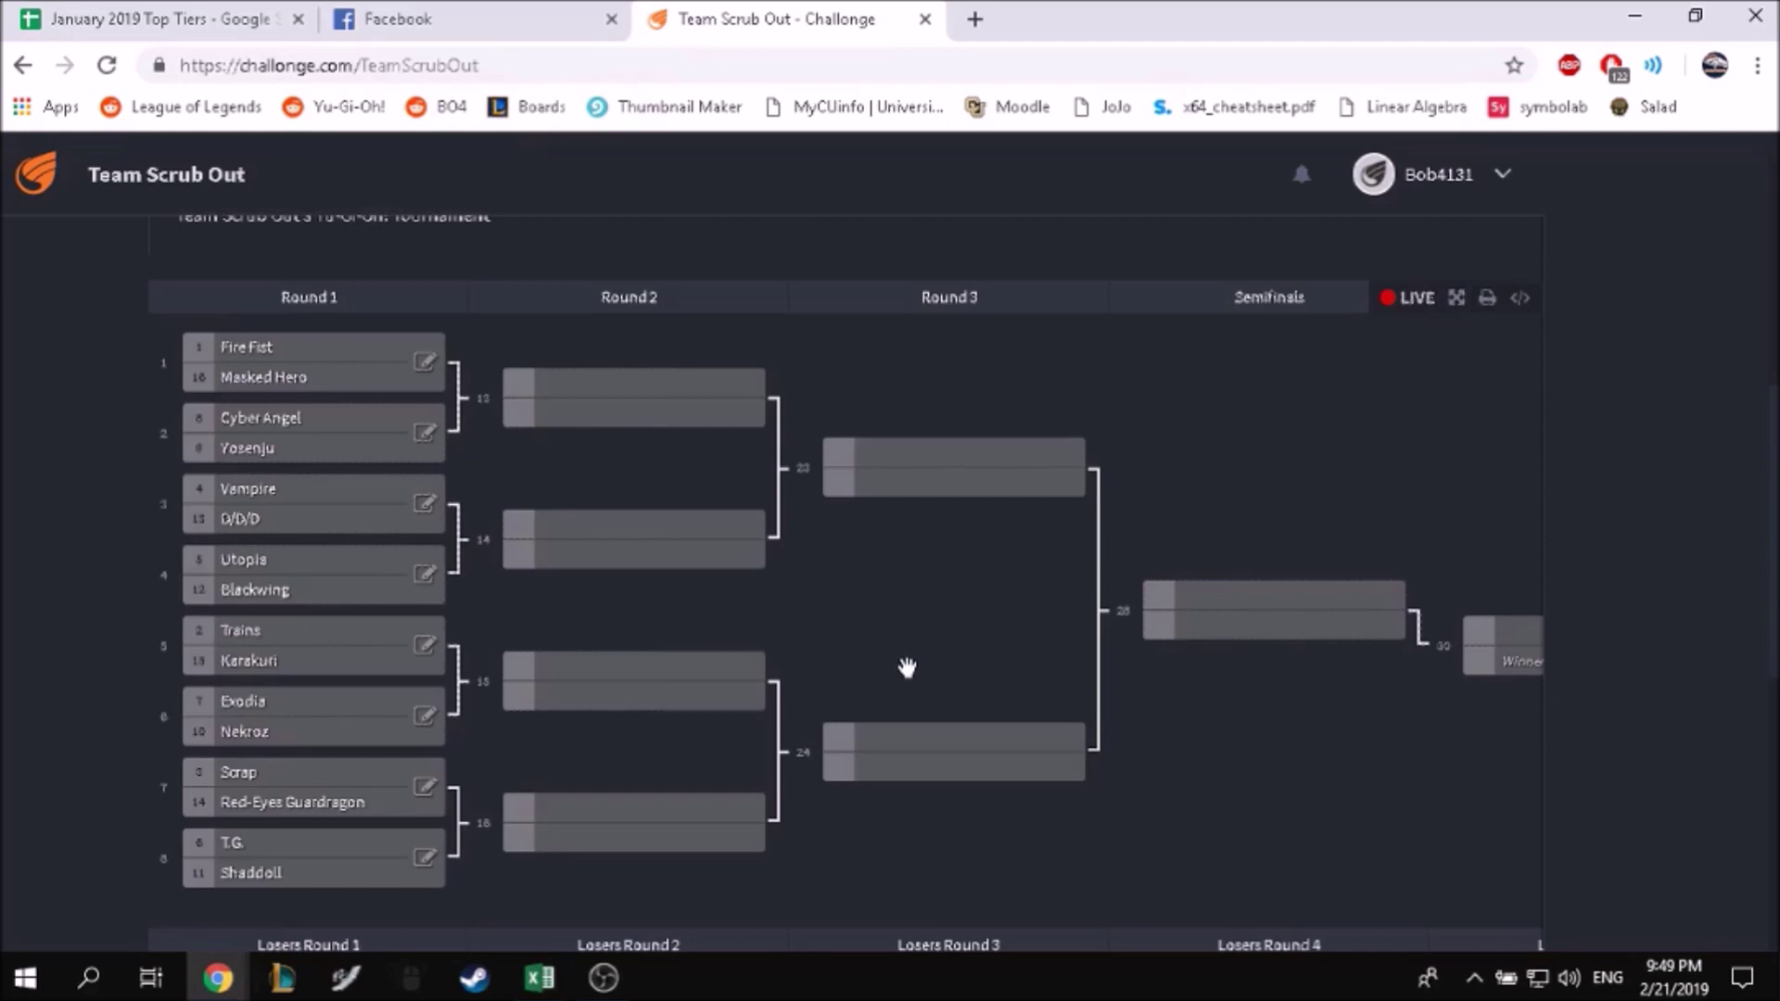
{"action": "scroll", "coordinate": [907, 667], "scroll_direction": "down", "scroll_amount": 4}
{"action": "scroll", "coordinate": [915, 656], "scroll_direction": "up", "scroll_amount": 3}
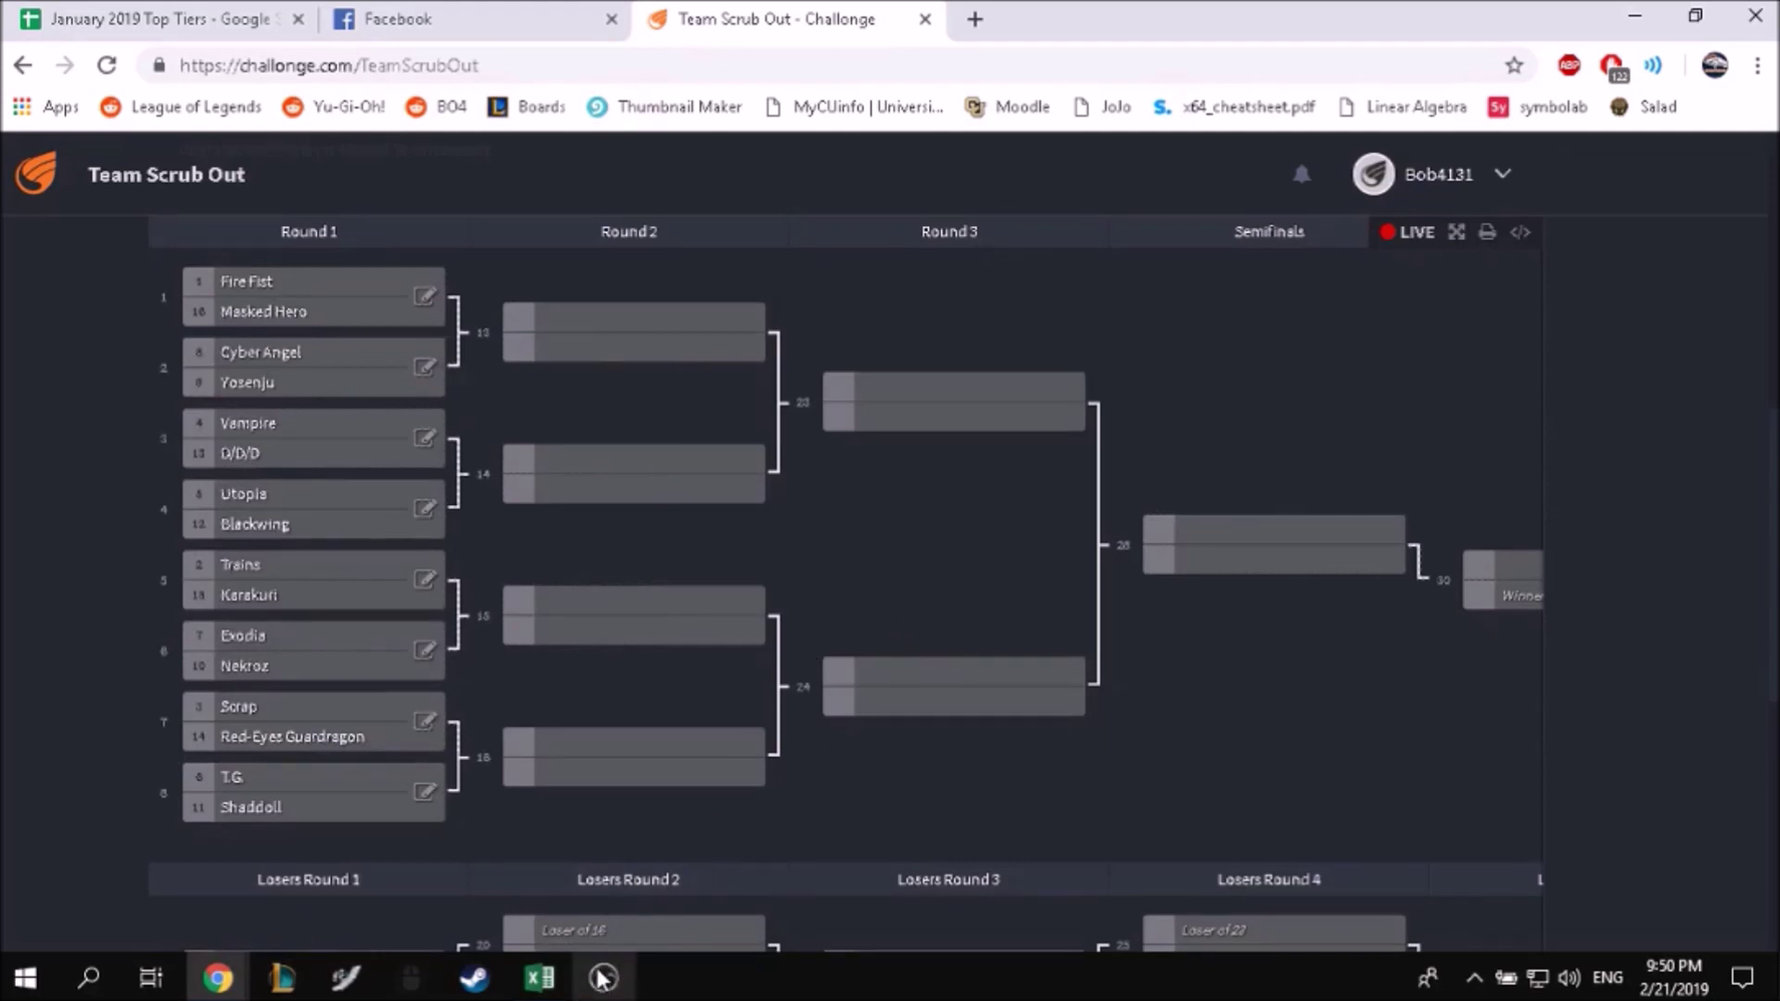
{"action": "mouse_move", "coordinate": [603, 978]}
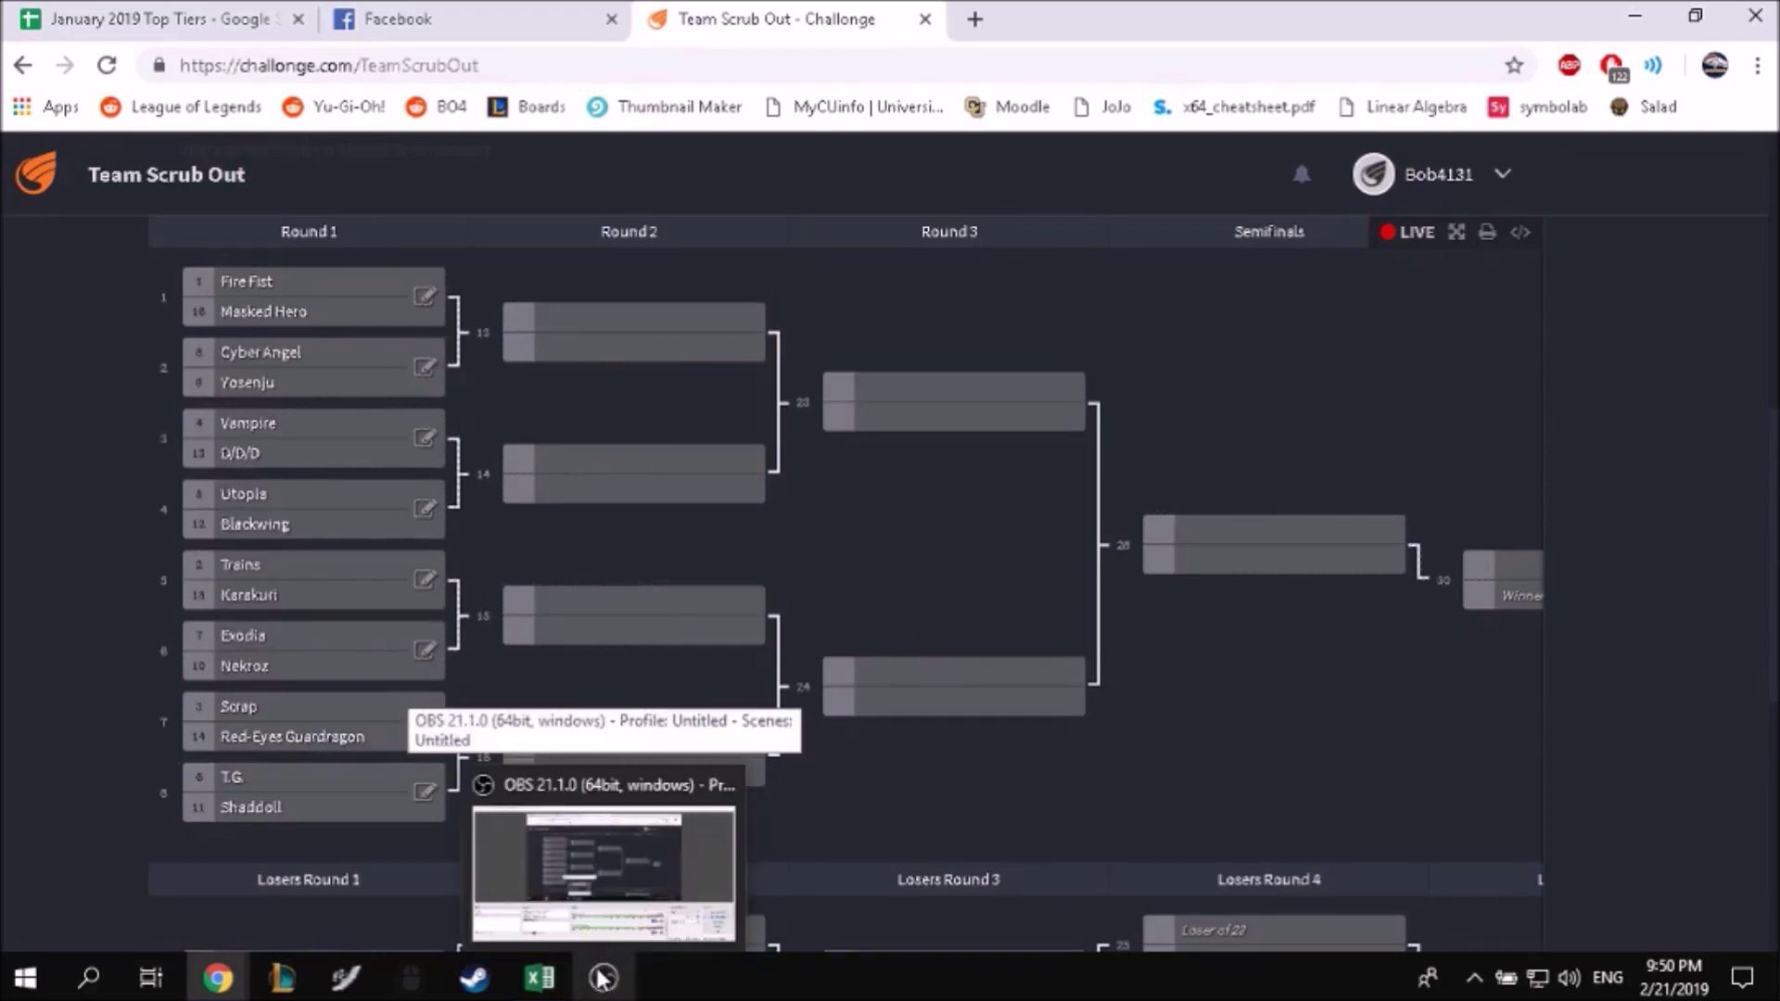